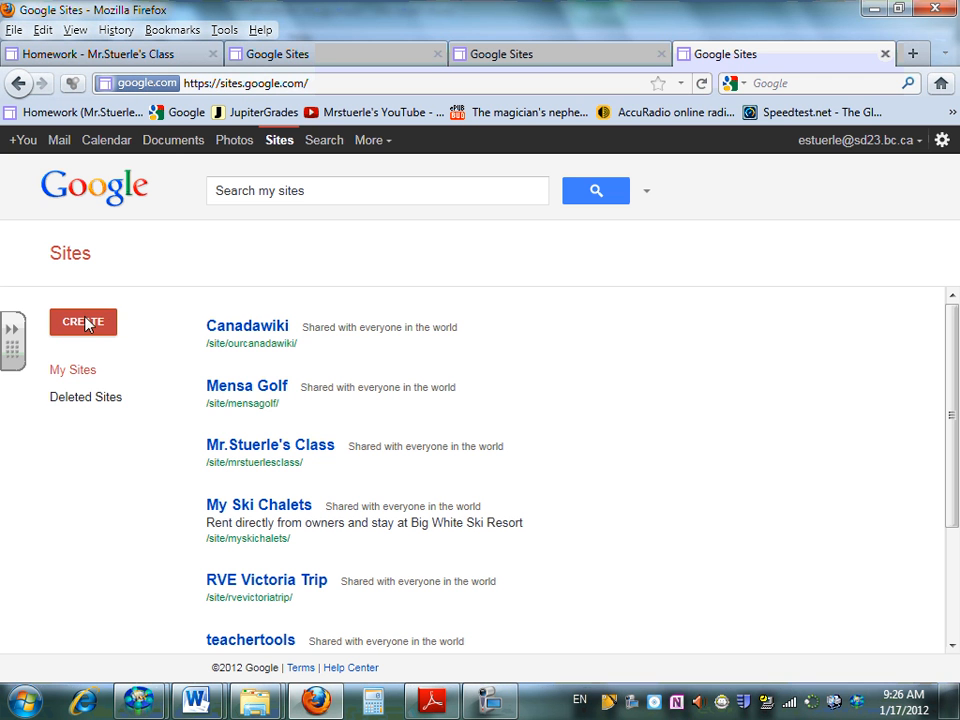
Start creating a new site and check the site-naming instruction in the ePortfolio Assignment document in Word
click(86, 321)
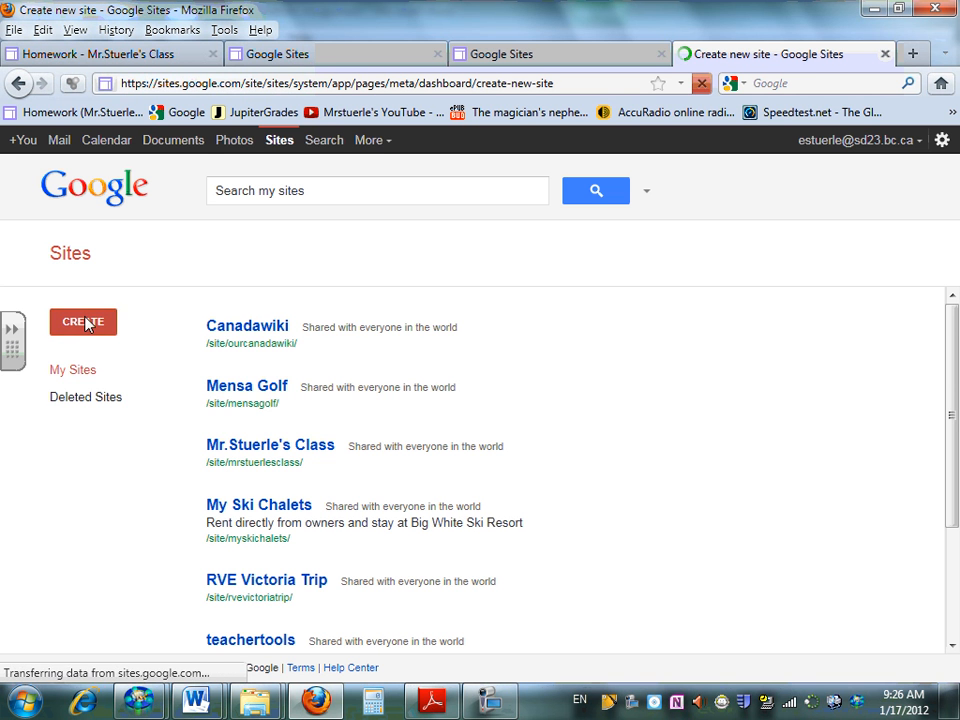
click(196, 701)
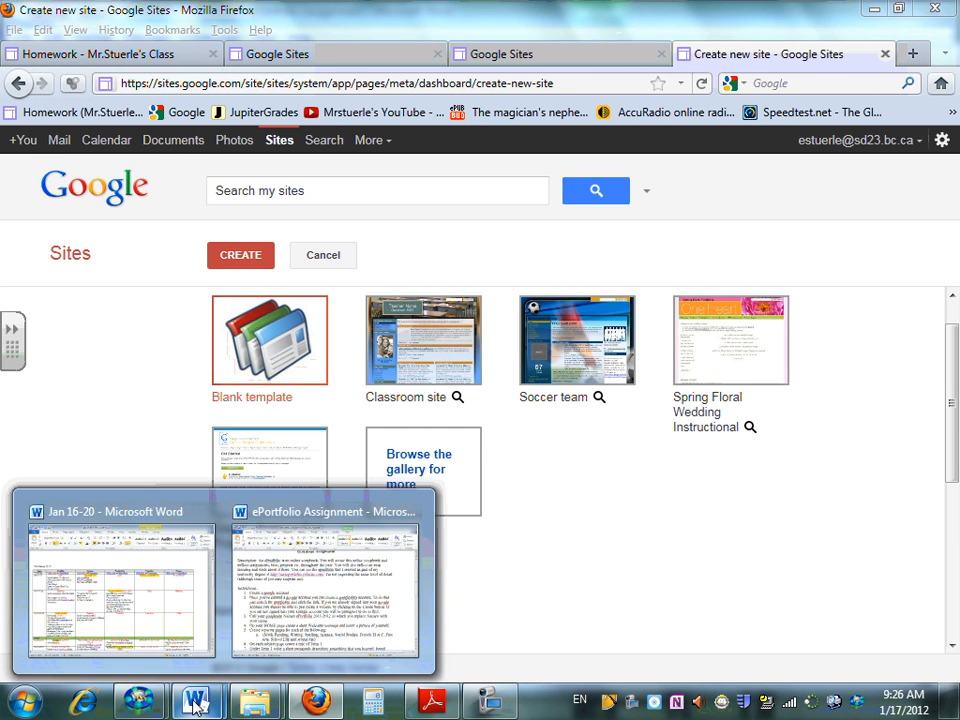
click(297, 597)
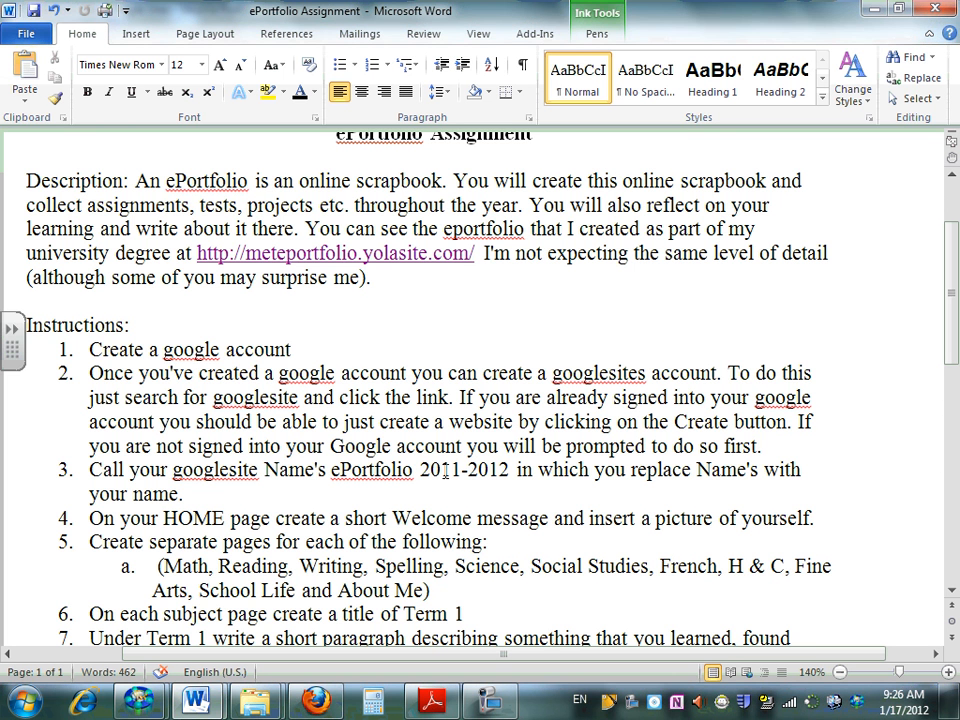
key(alt+Tab)
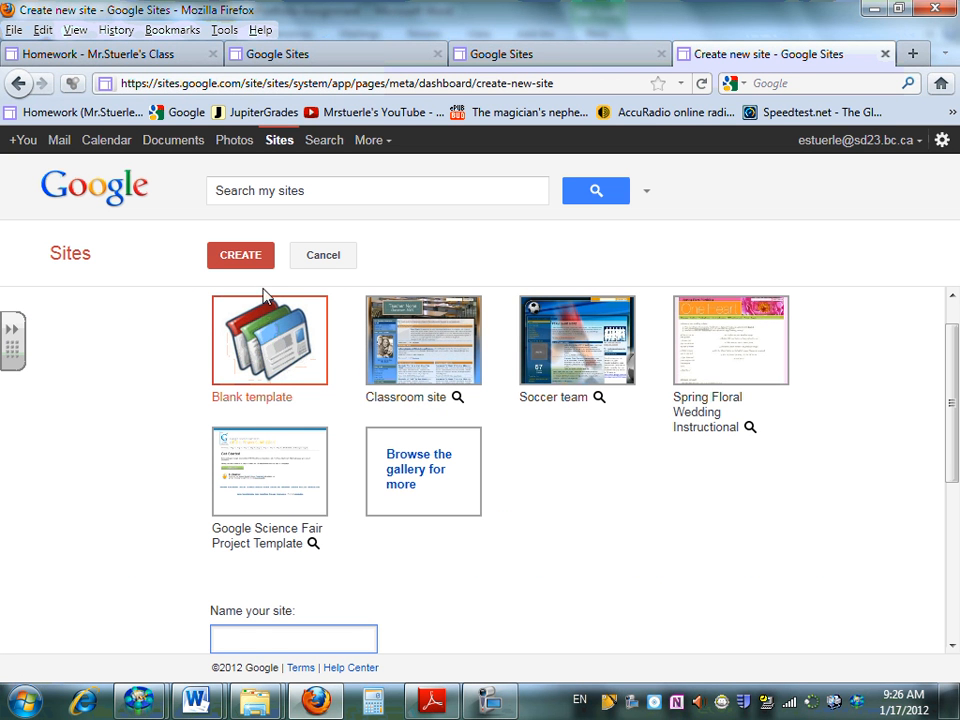
Name the blank-template site with the owner's first name in possessive form, followed by "ePortfolio 2011-2012"
click(243, 256)
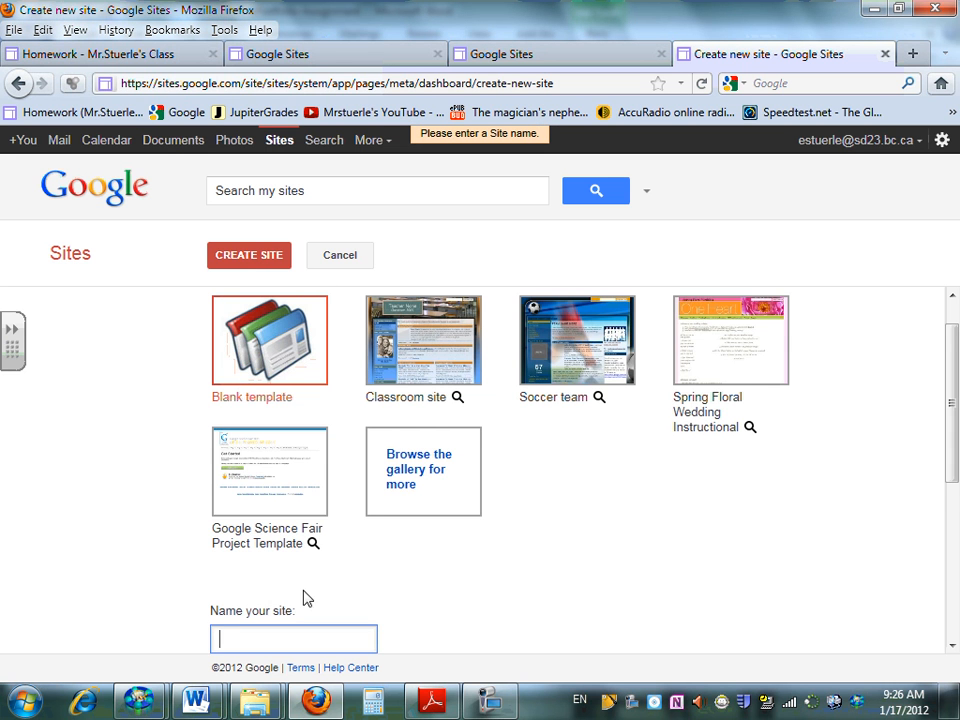
scroll(290, 598, down, 1)
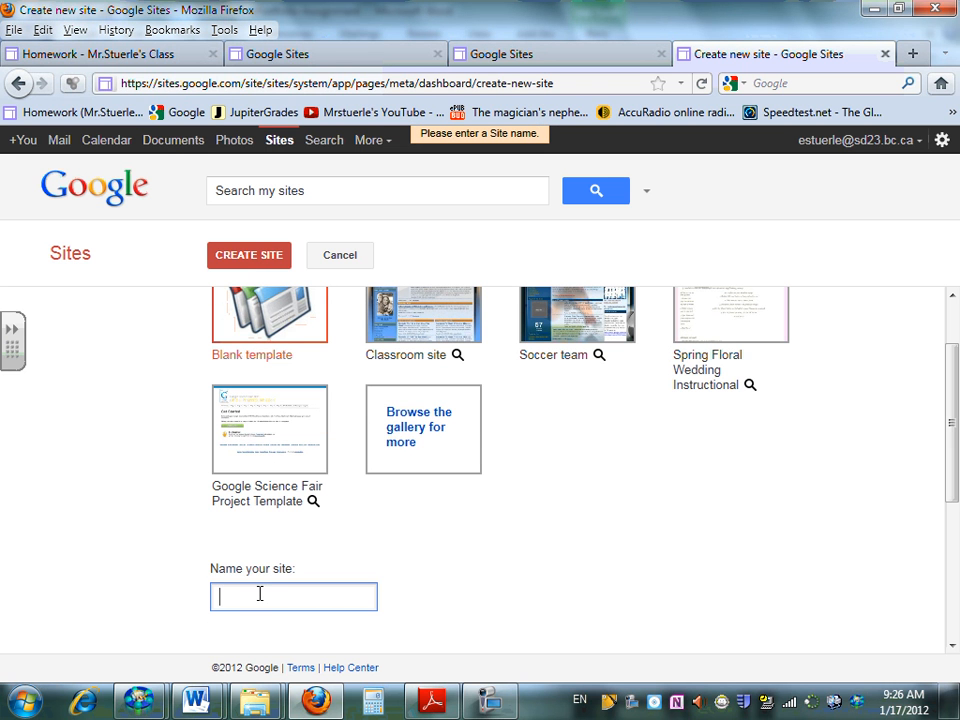
text(Ed's ePortfol)
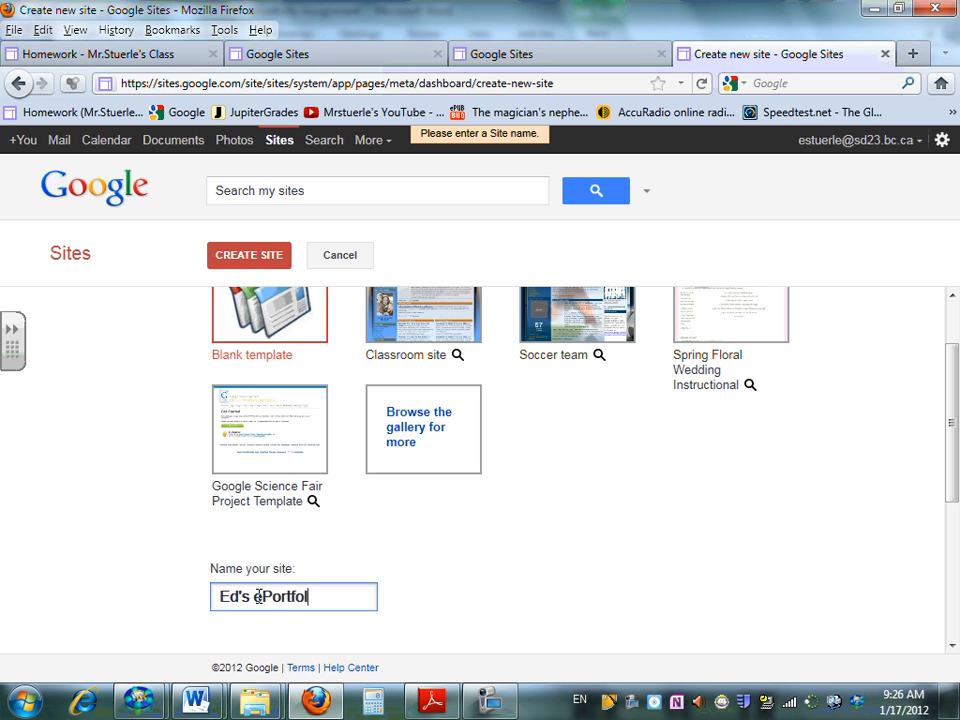
text(io 2011-2012)
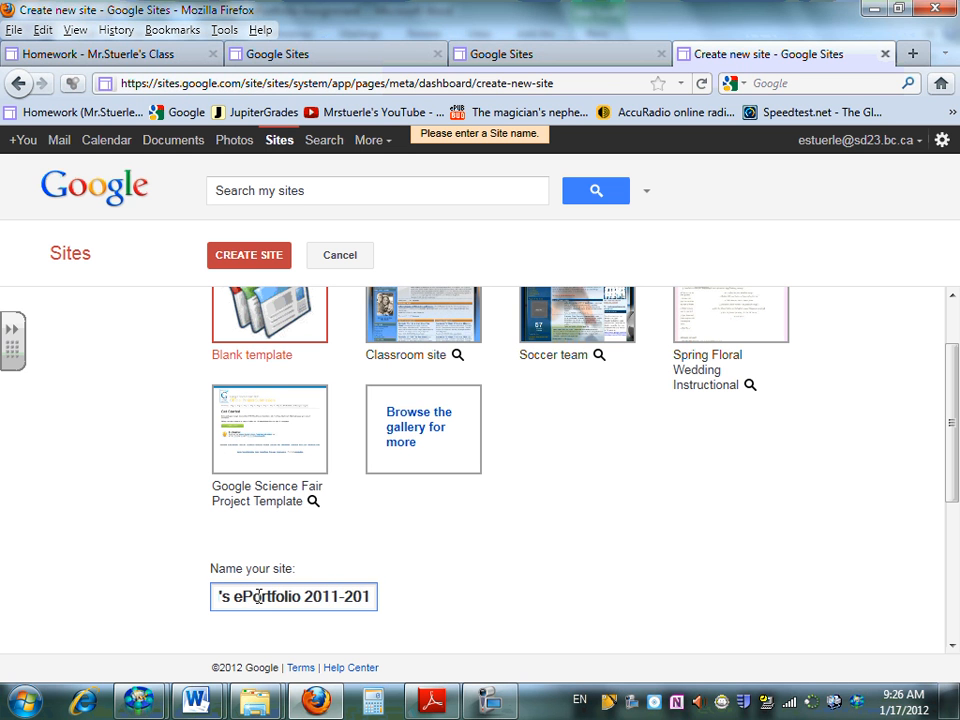
Fill in the verification code shown below the site settings and submit the site for creation
click(242, 258)
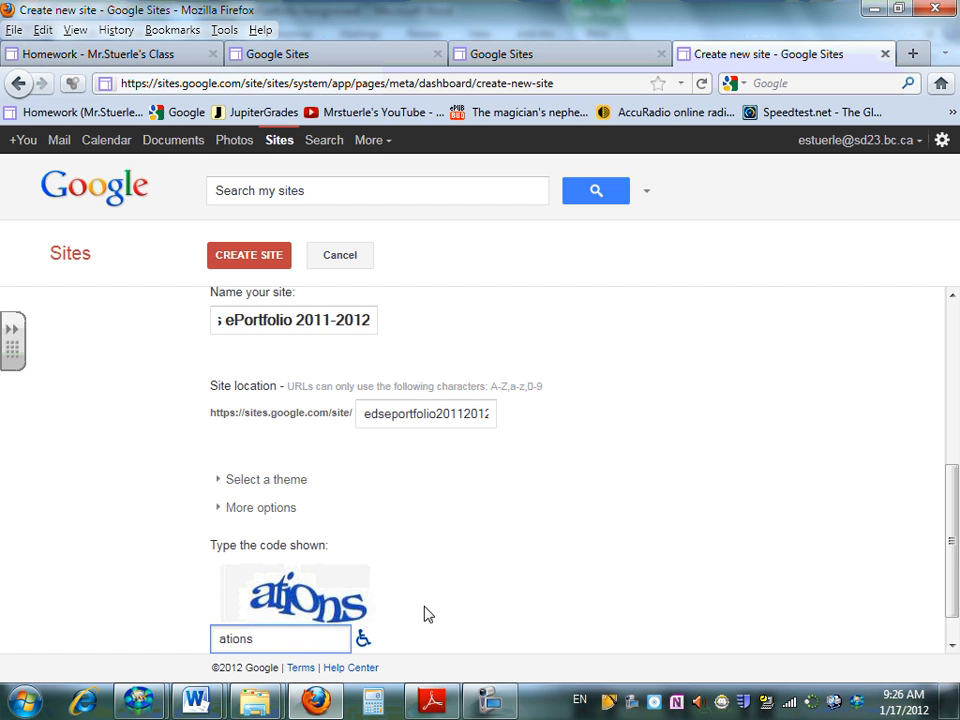
scroll(490, 605, down, 1)
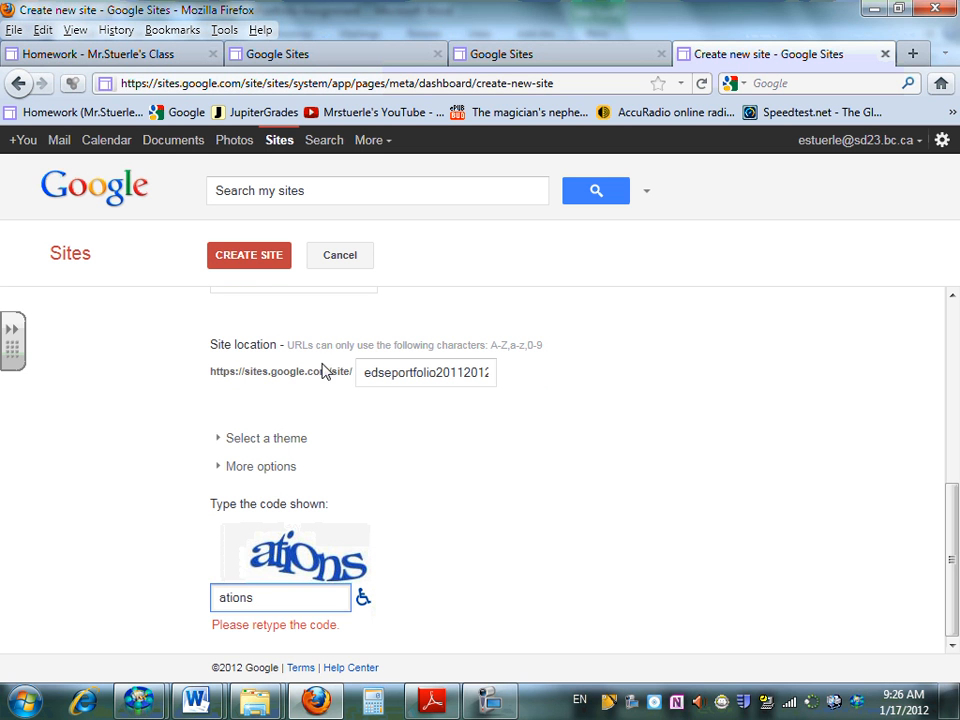
click(254, 266)
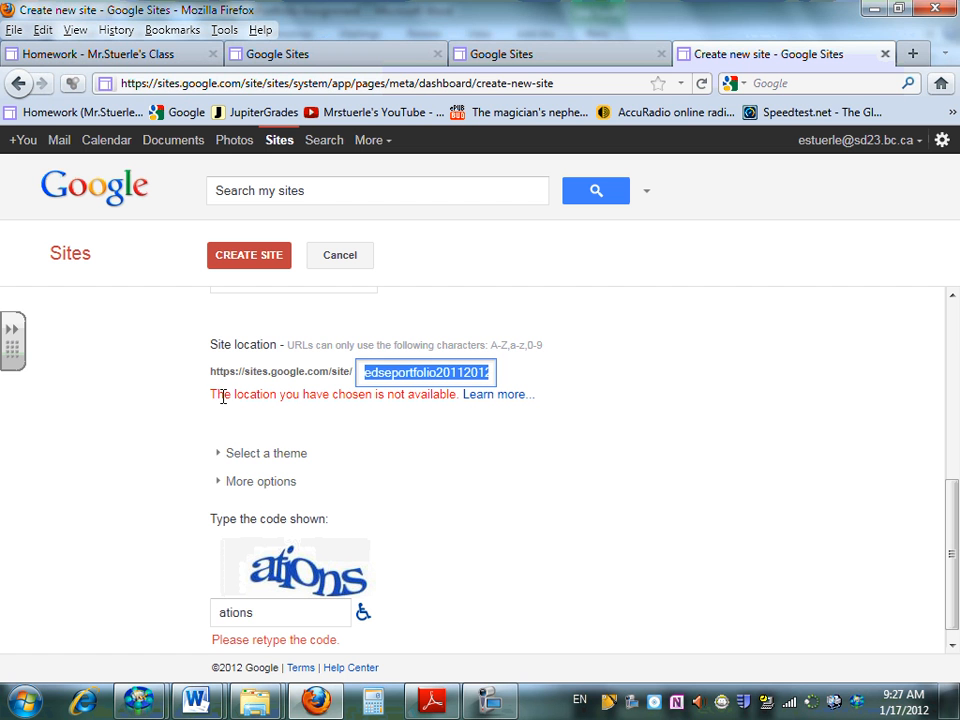
click(492, 702)
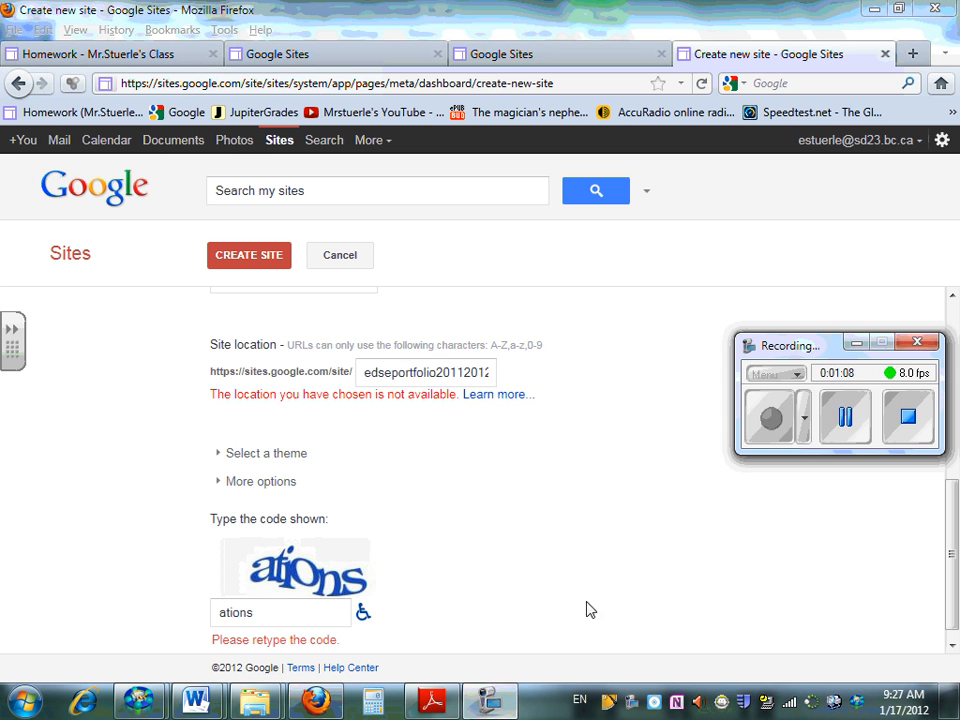
click(856, 343)
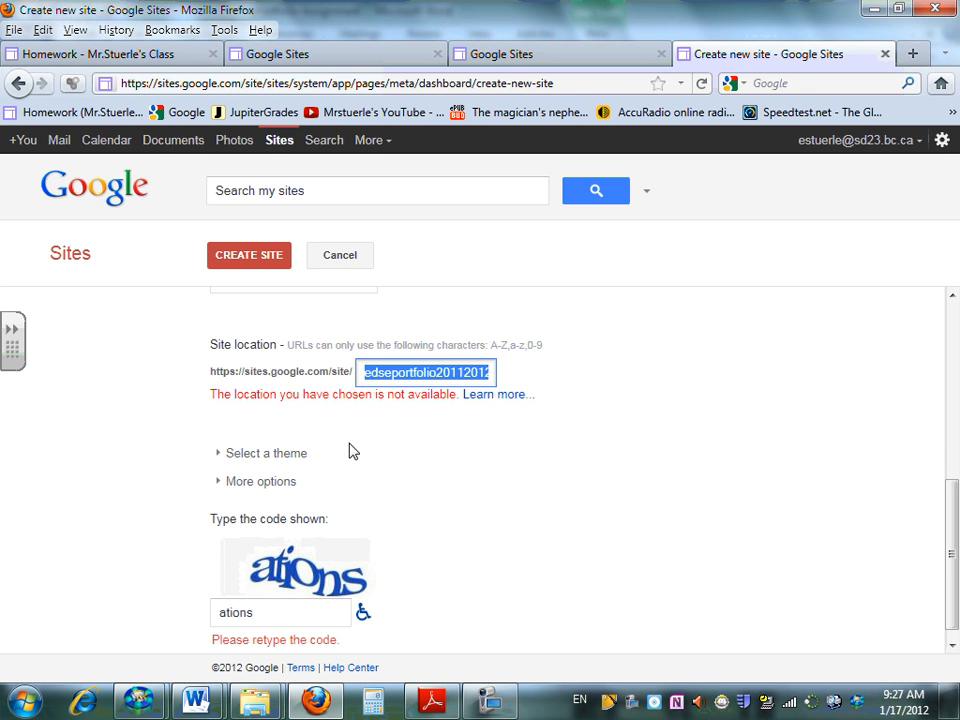
drag(203, 400, 456, 394)
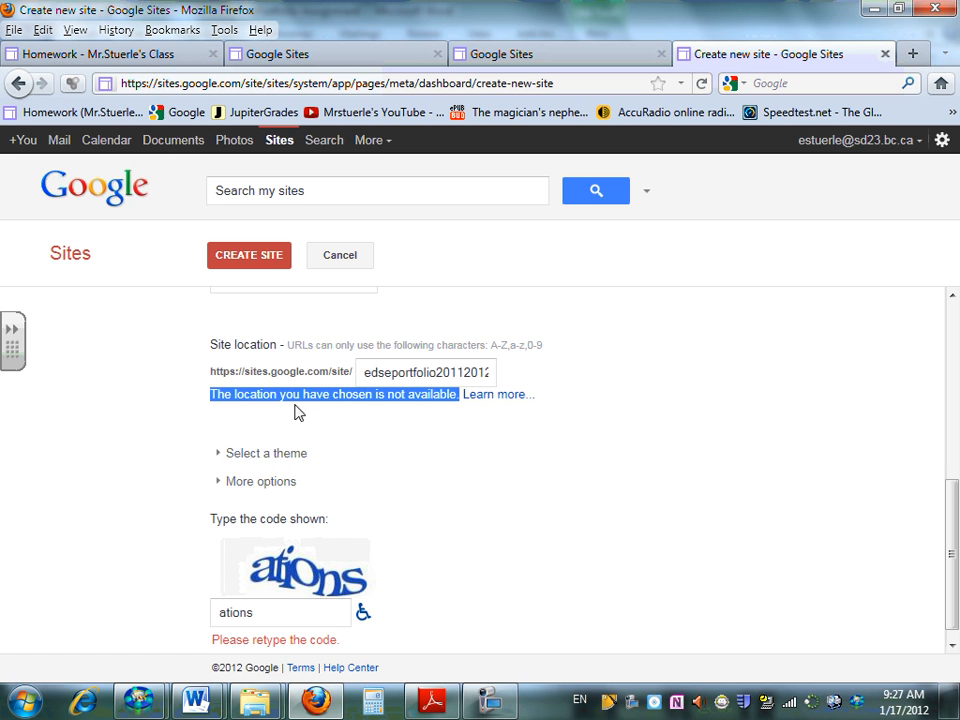
Try to create the site with ":)" appended to the site location
click(437, 373)
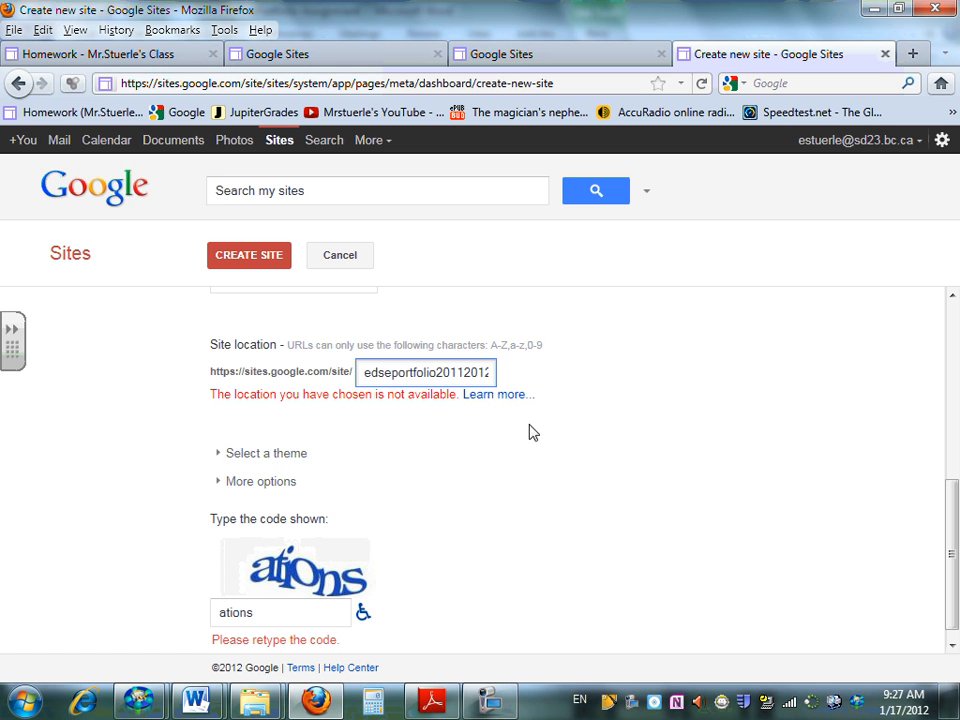
text(2)
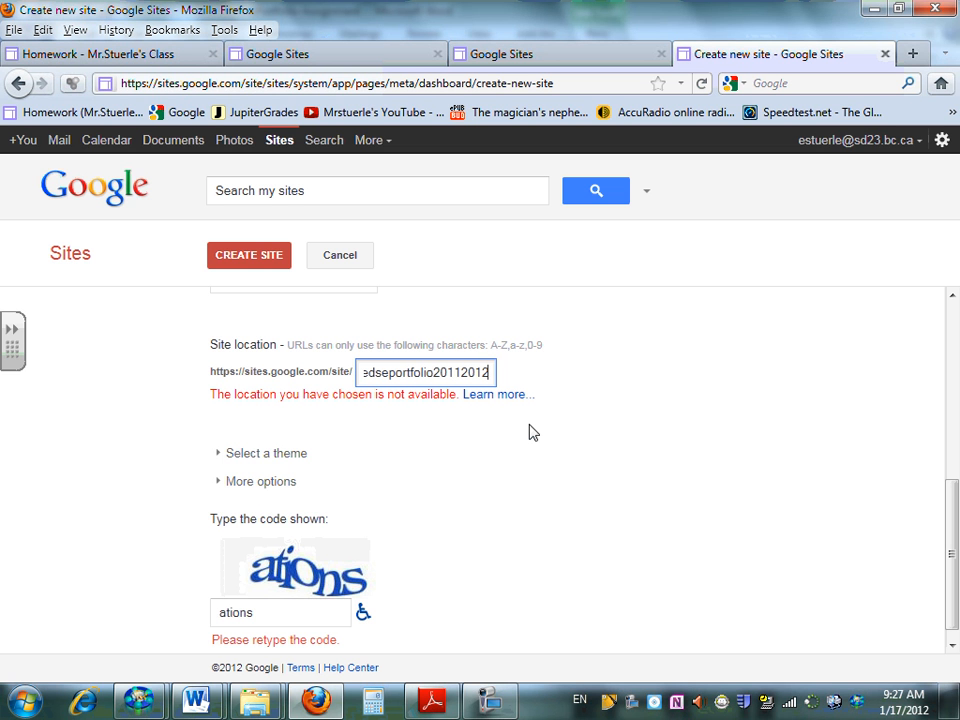
text(;)
text(:))
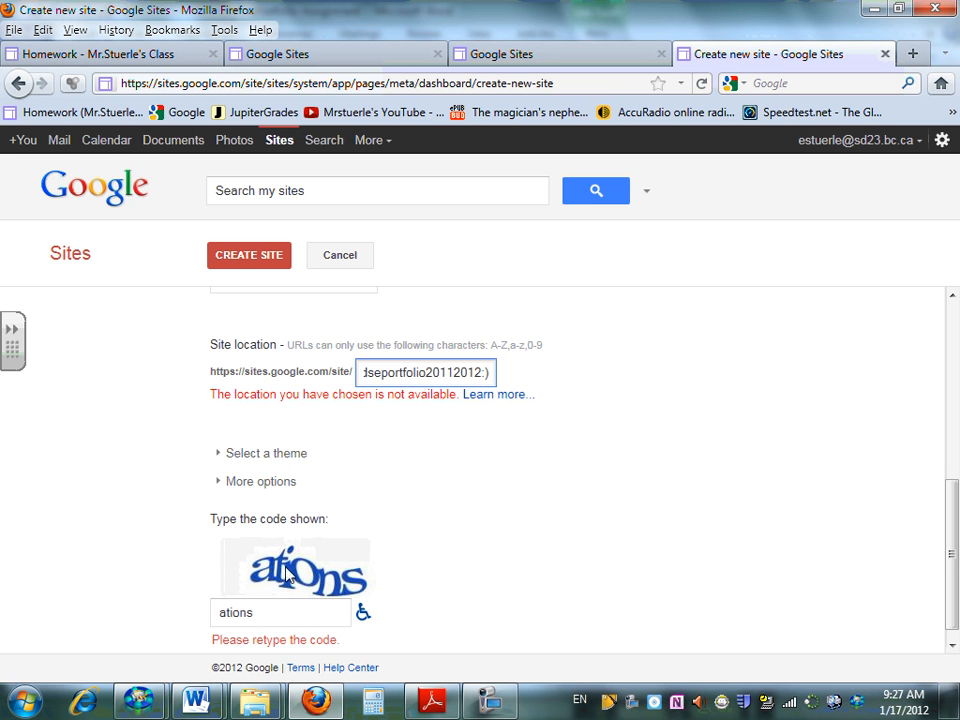
click(246, 259)
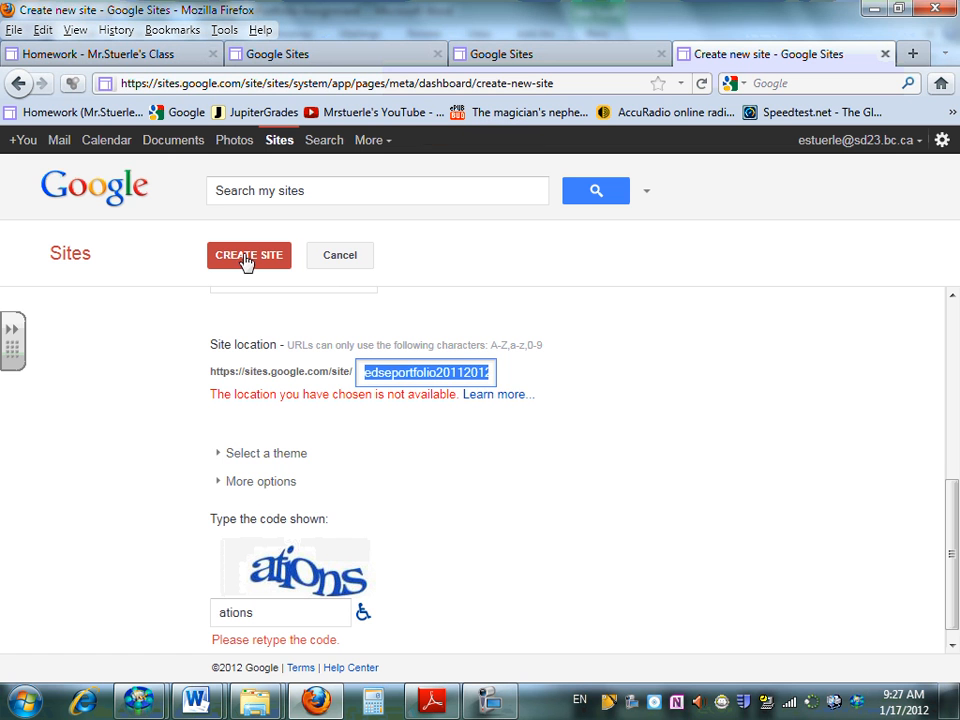
Append "a" to the end of the site location and create the site
click(490, 375)
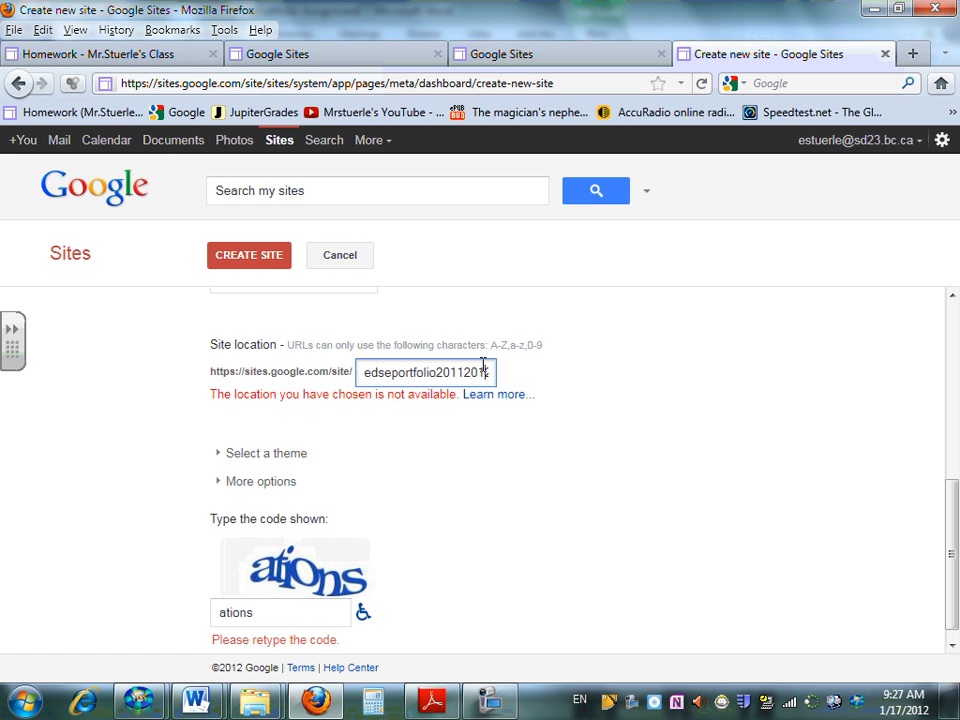
key(Right)
text(a)
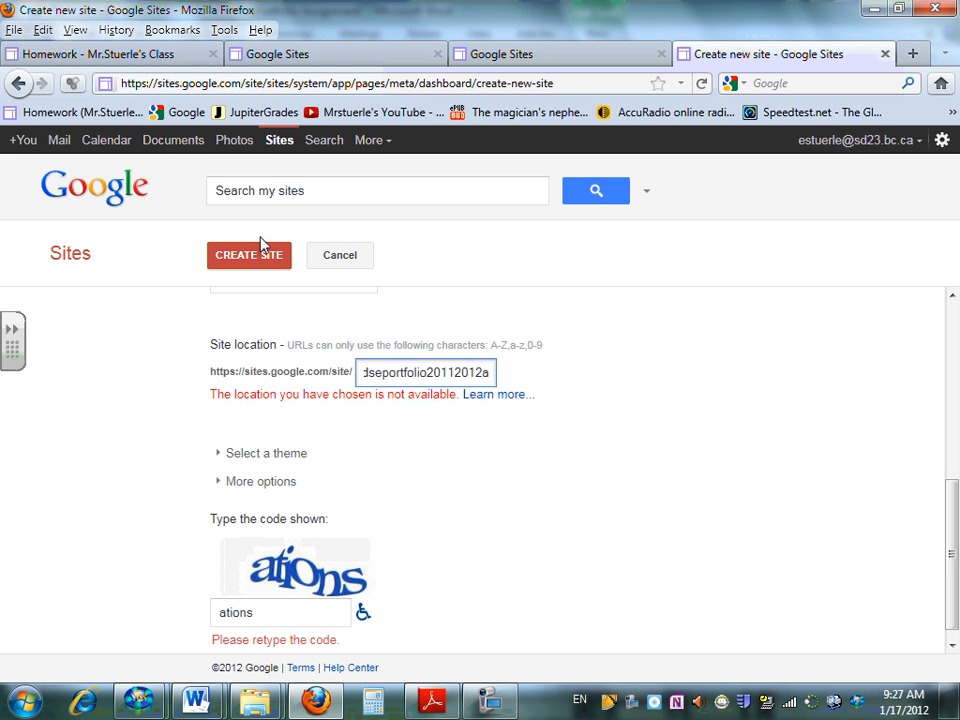
click(257, 266)
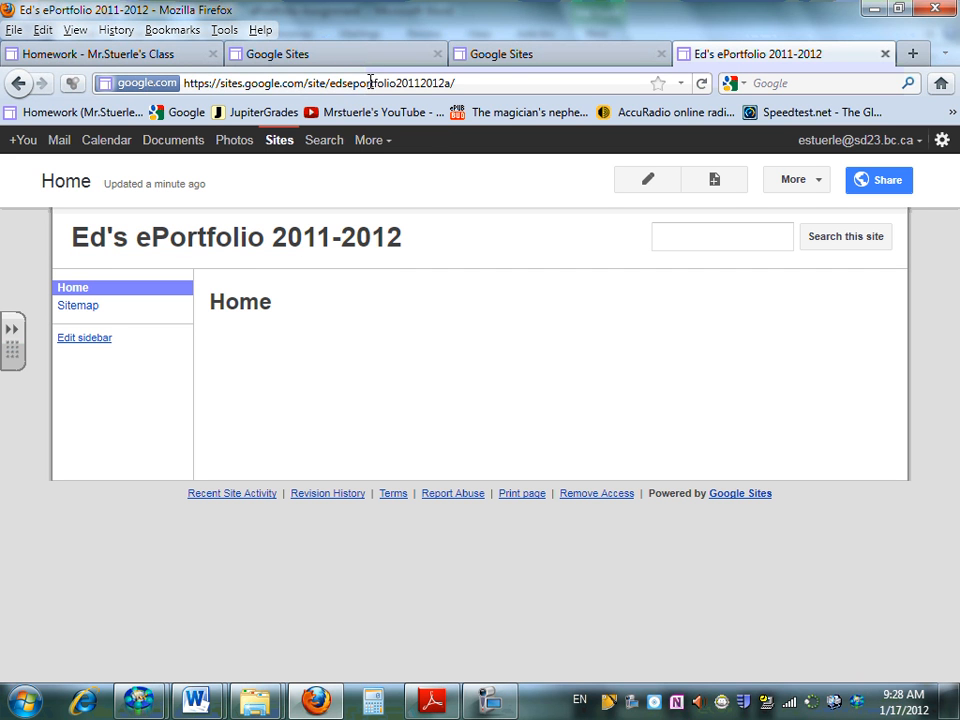
Check the new site's address and review the home page instruction in the ePortfolio Assignment document in Word
drag(333, 84, 451, 84)
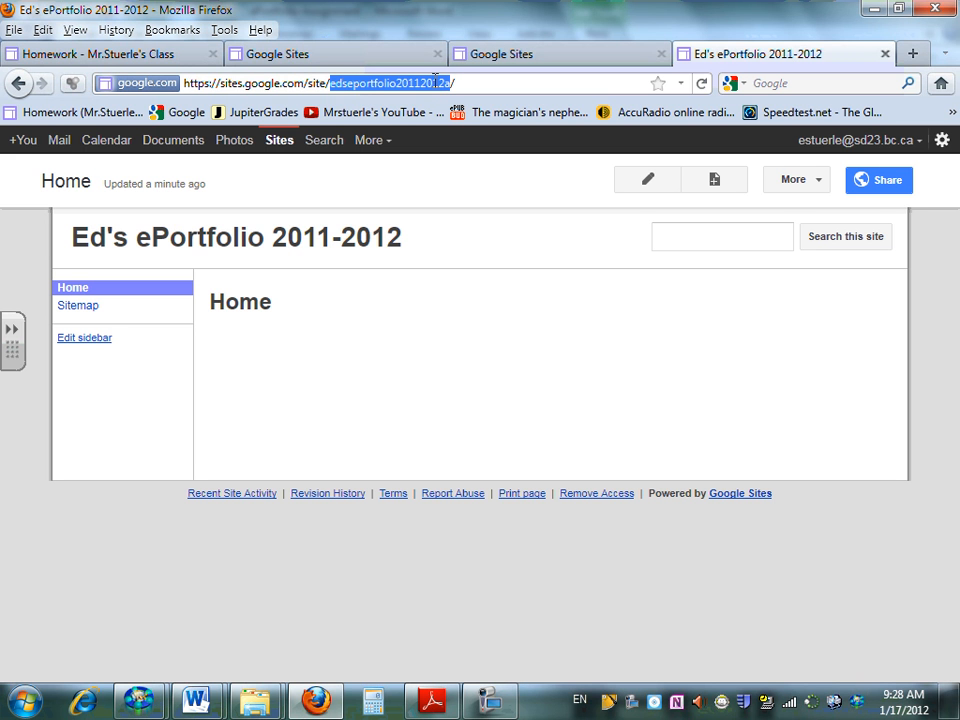
click(349, 328)
mouse_move(222, 708)
click(325, 585)
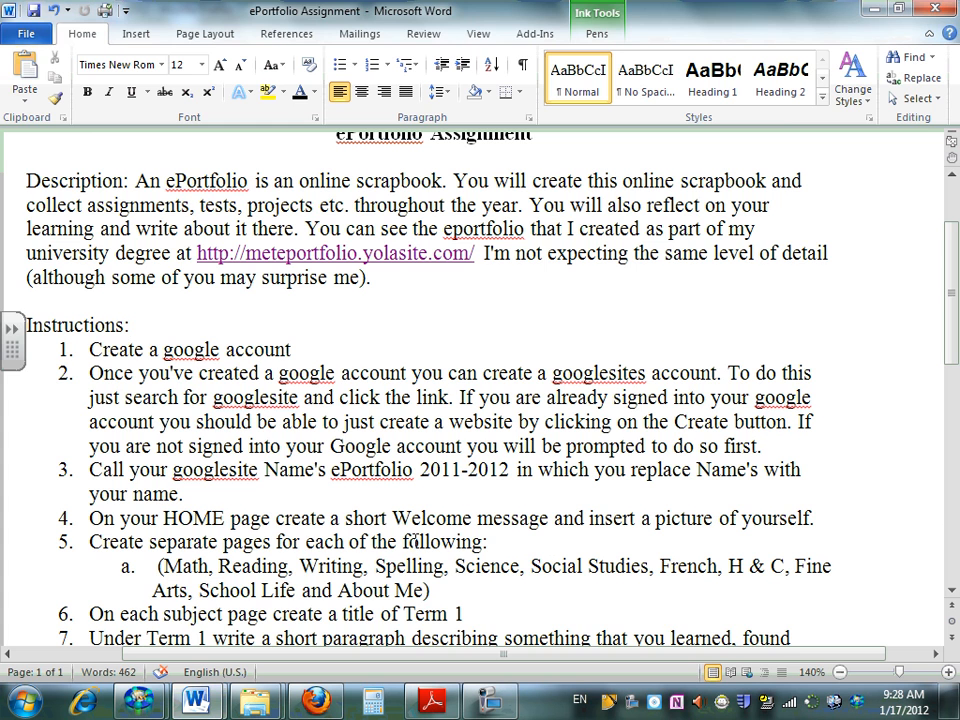
key(alt+Tab)
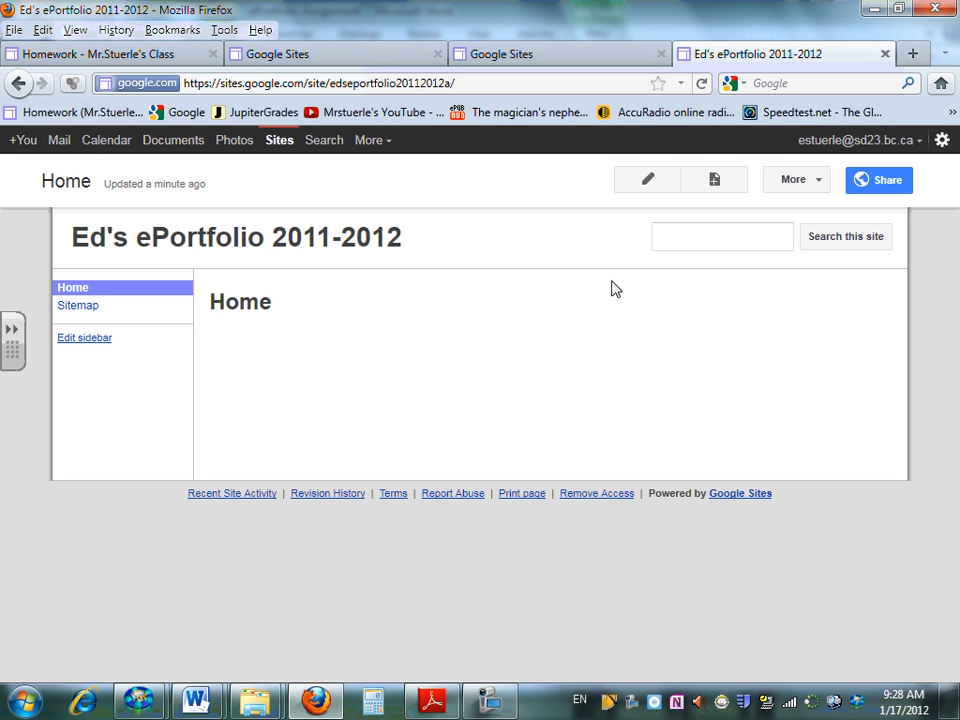
Edit the Home page and enter the welcome text "Hi this is my message", followed by a new line
click(643, 177)
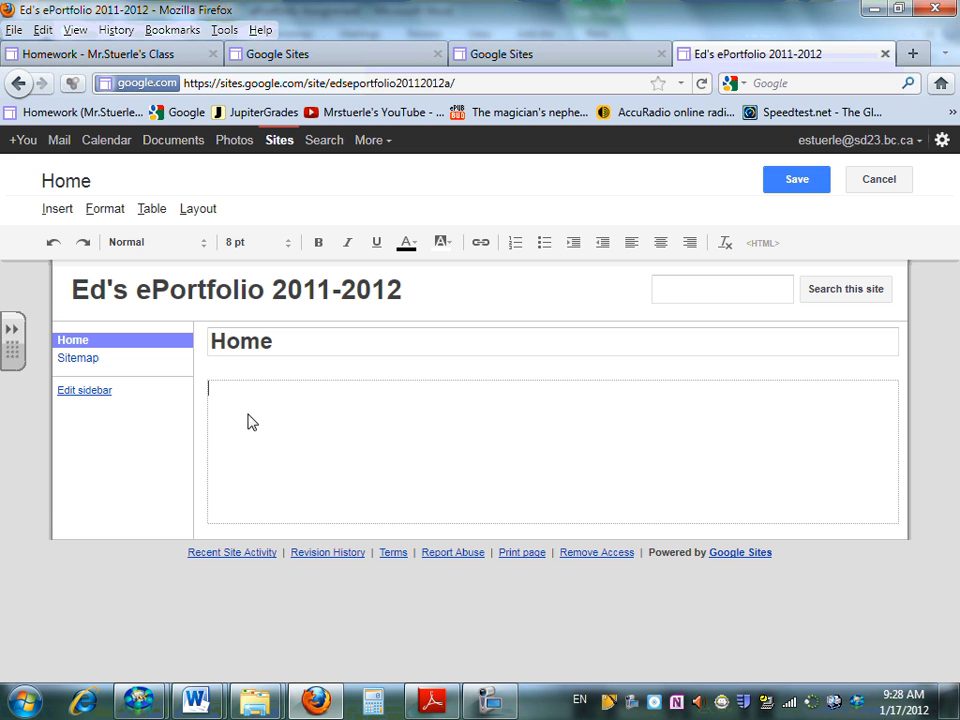
text(Hi this is my me)
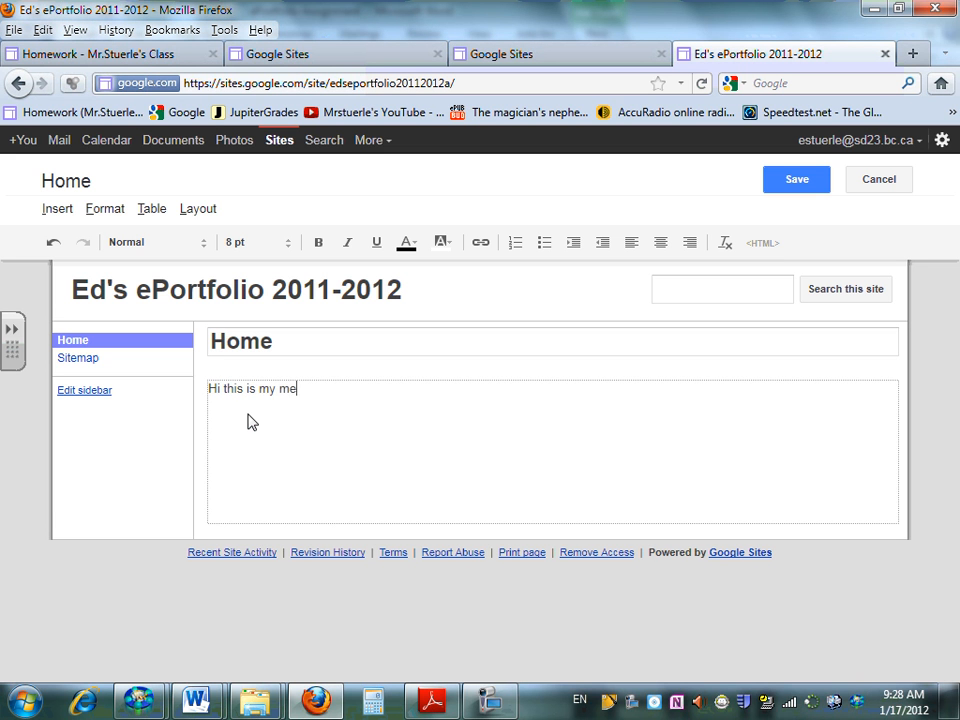
text(ssagv)
key(BackSpace)
text(e)
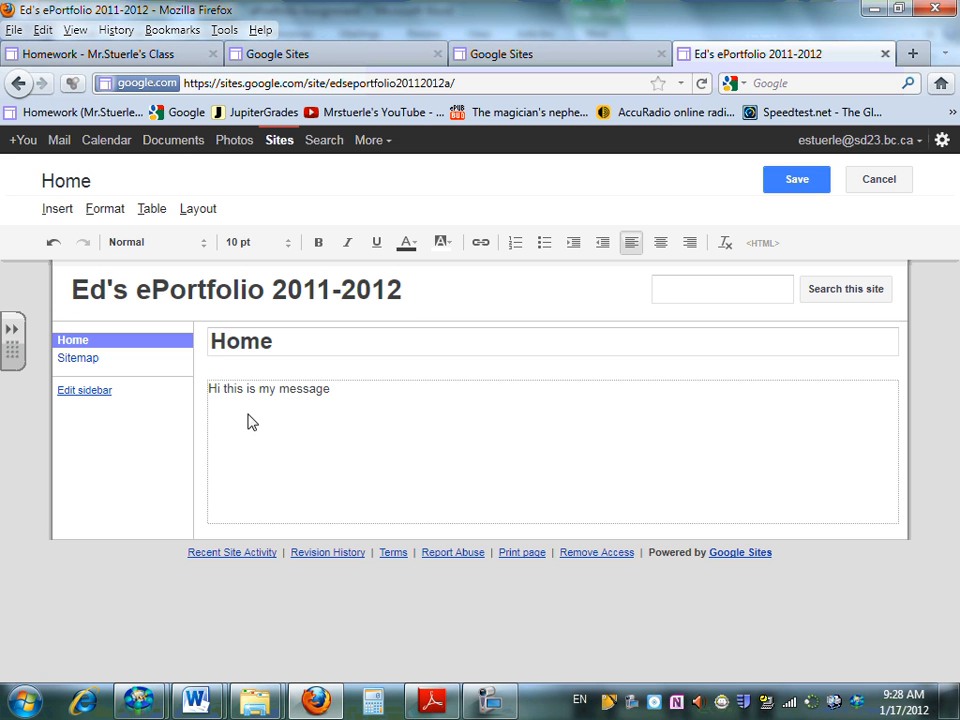
key(Return)
Look through the items that can be inserted on the Home page, and save the page
click(70, 214)
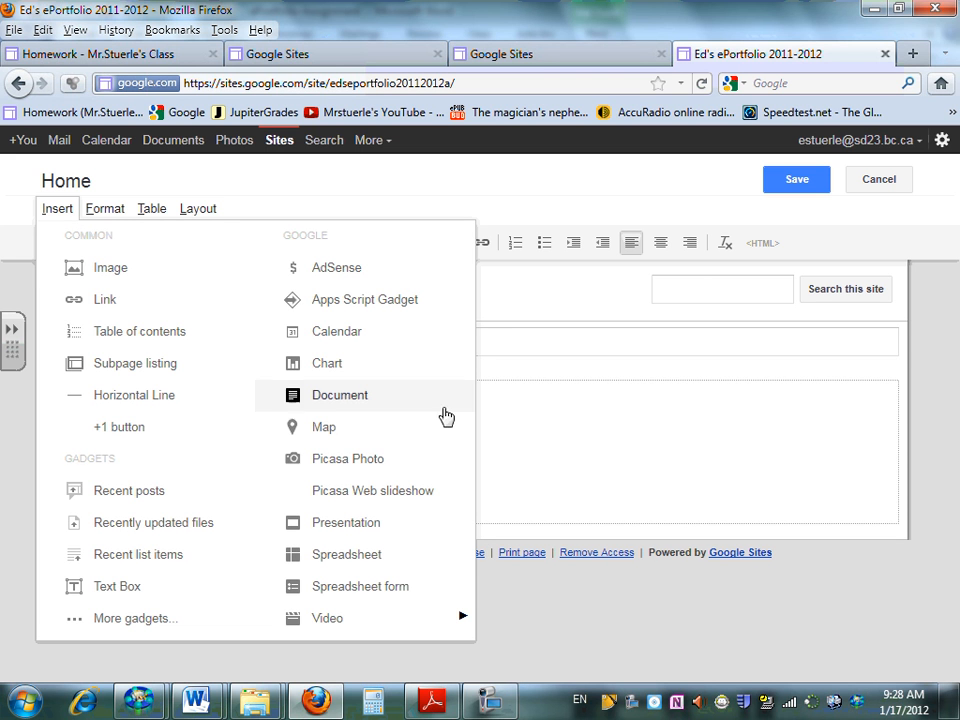
click(775, 312)
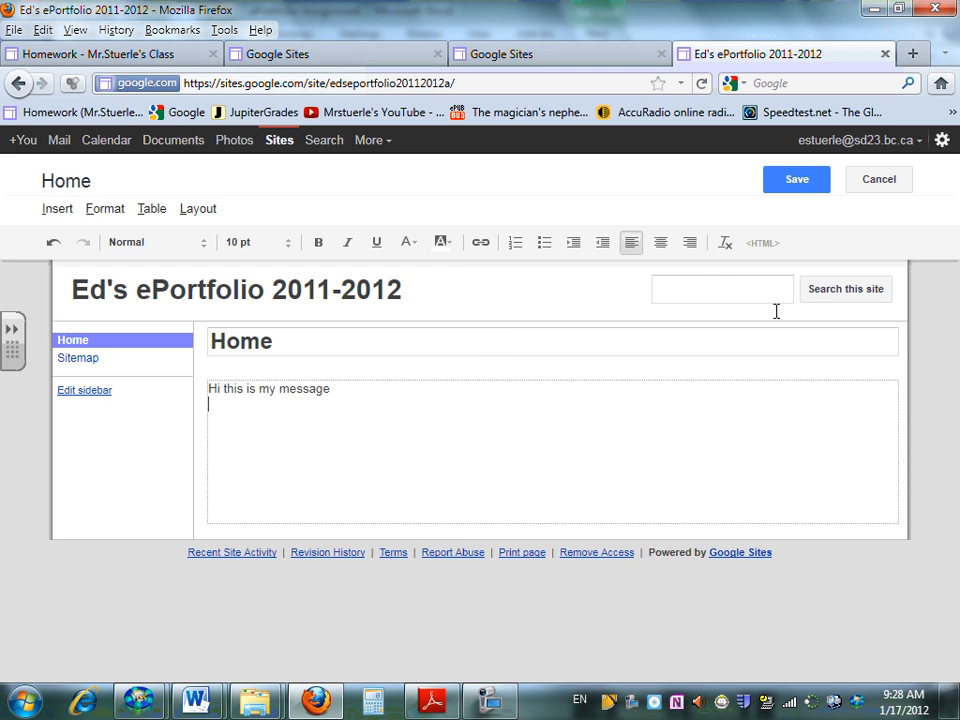
click(800, 181)
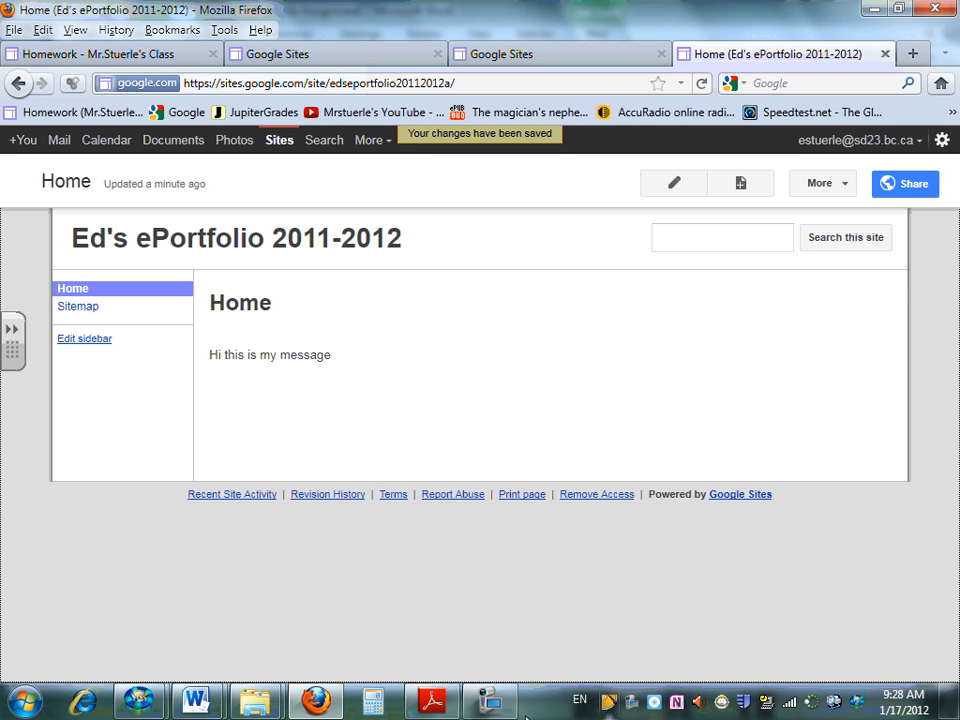
click(490, 700)
click(845, 416)
click(775, 420)
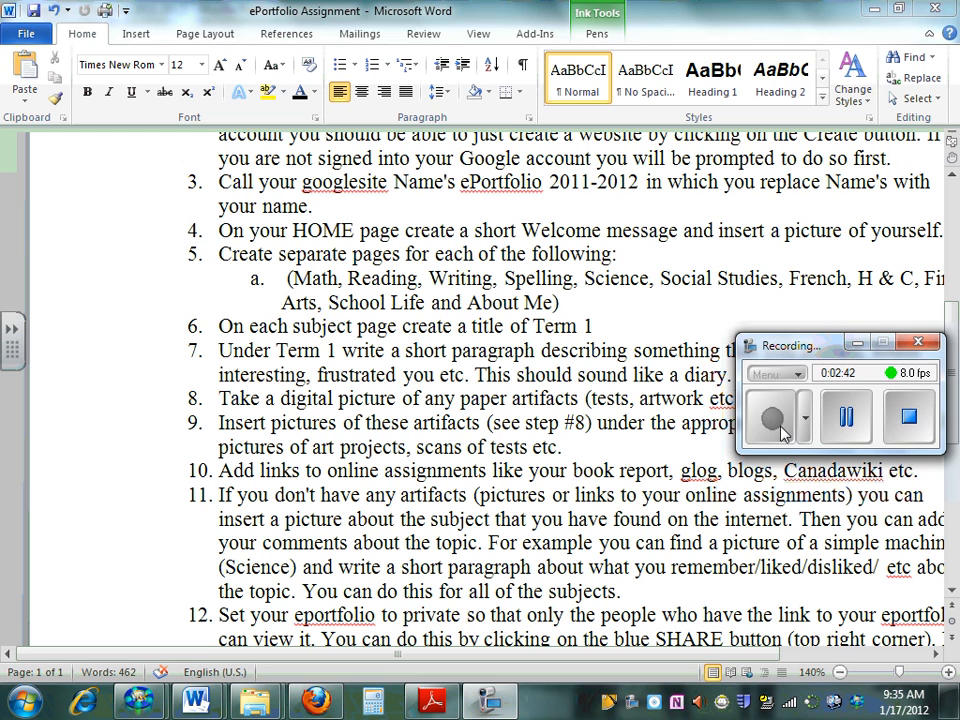
click(857, 343)
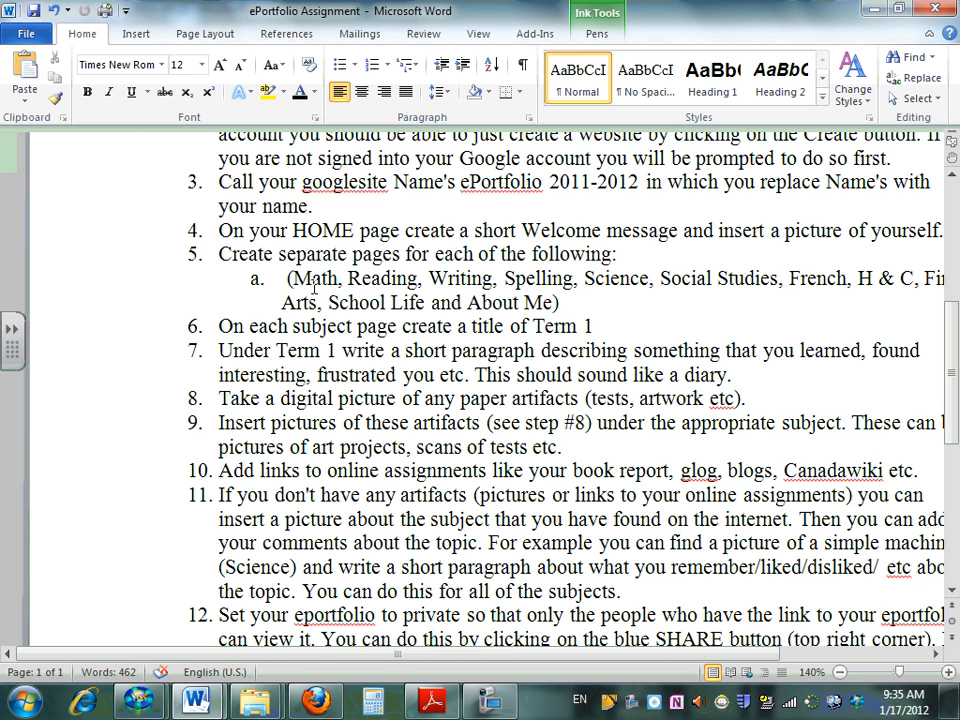
Highlight the required page list in the assignment, switch to Firefox, and create and save a top-level web page named "Math"
drag(296, 278, 548, 302)
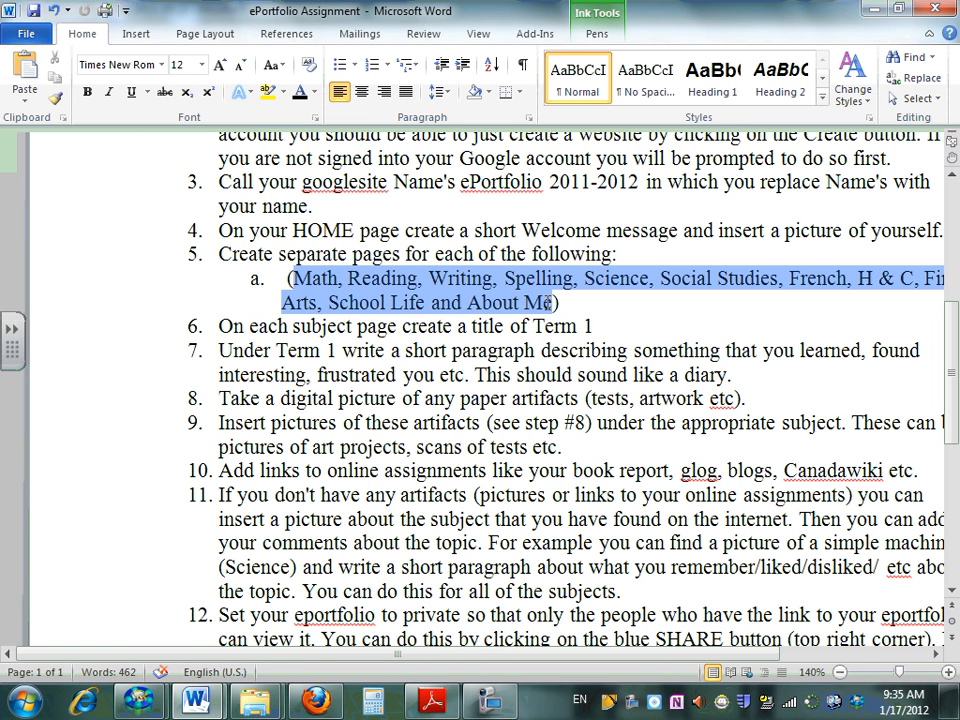
click(318, 705)
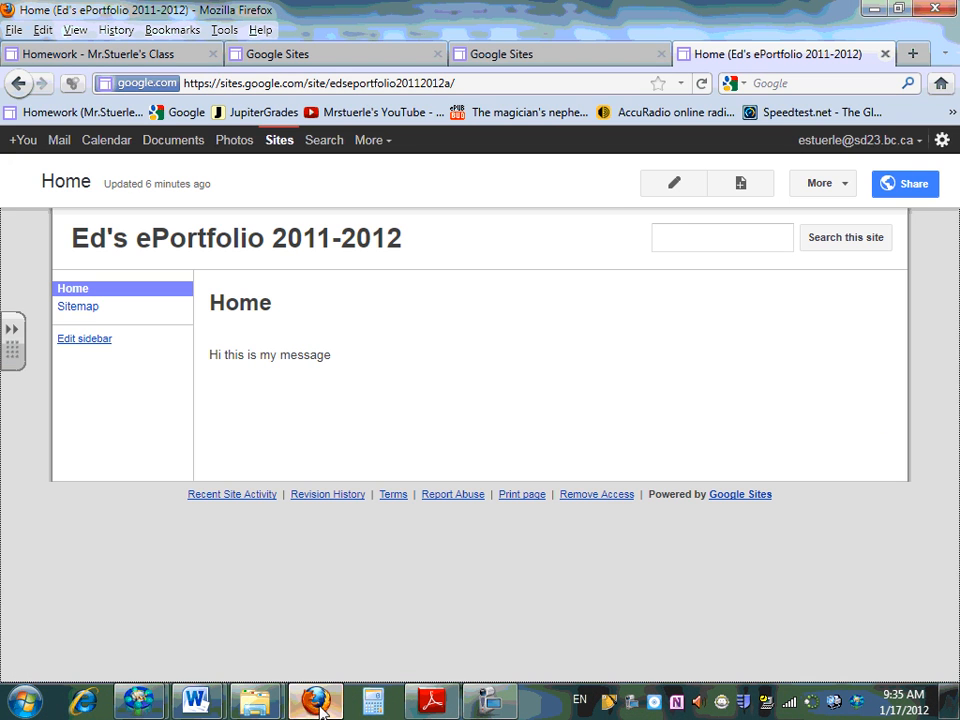
click(741, 185)
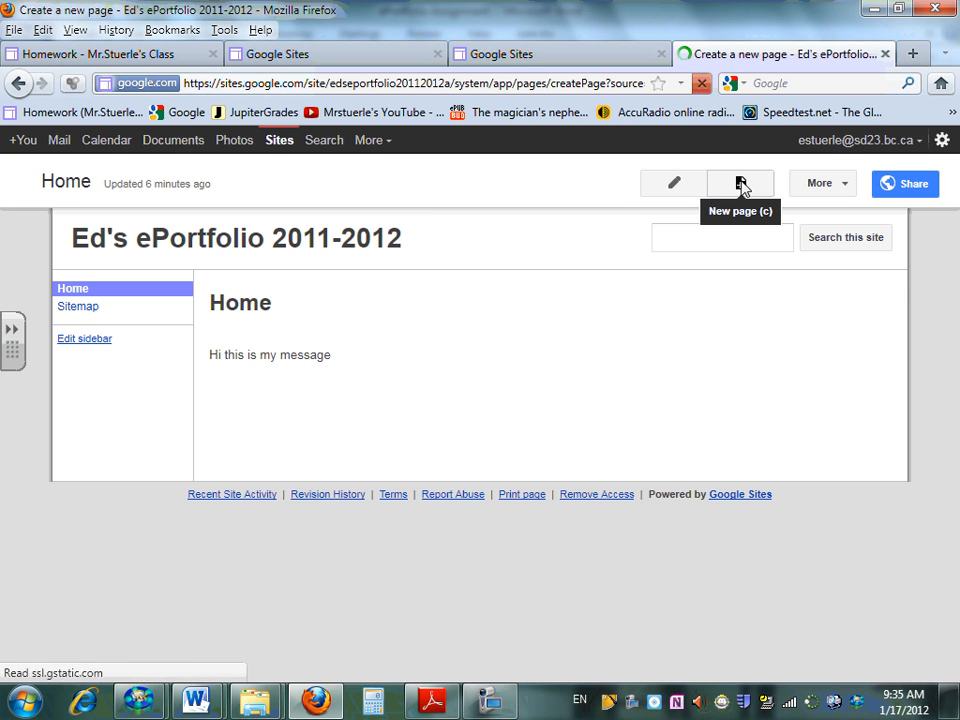
text(Math)
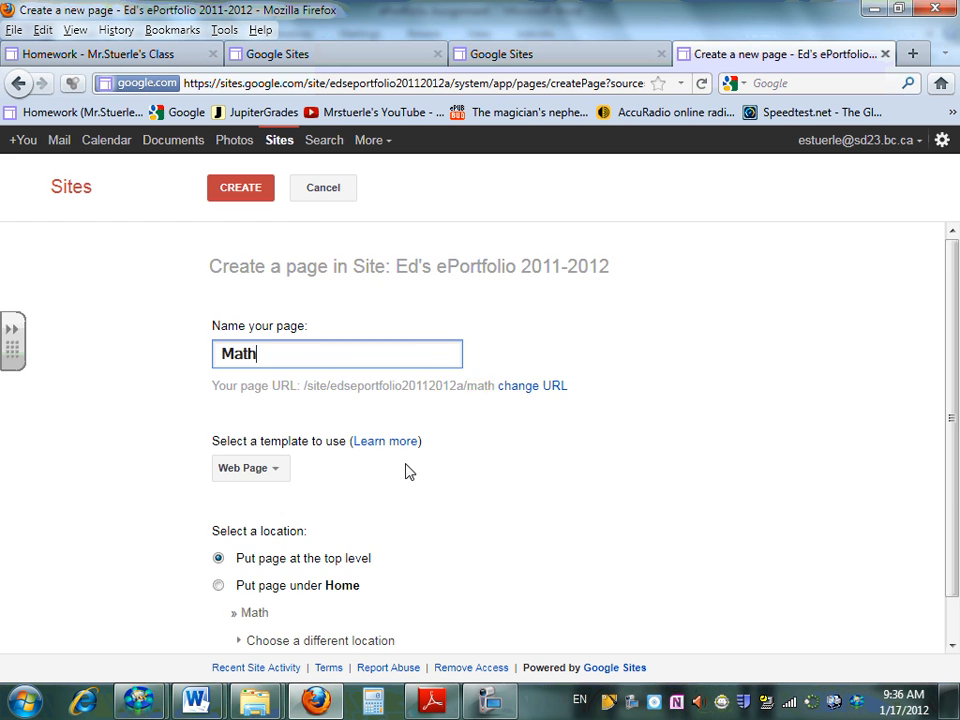
scroll(407, 469, down, 1)
scroll(407, 469, up, 1)
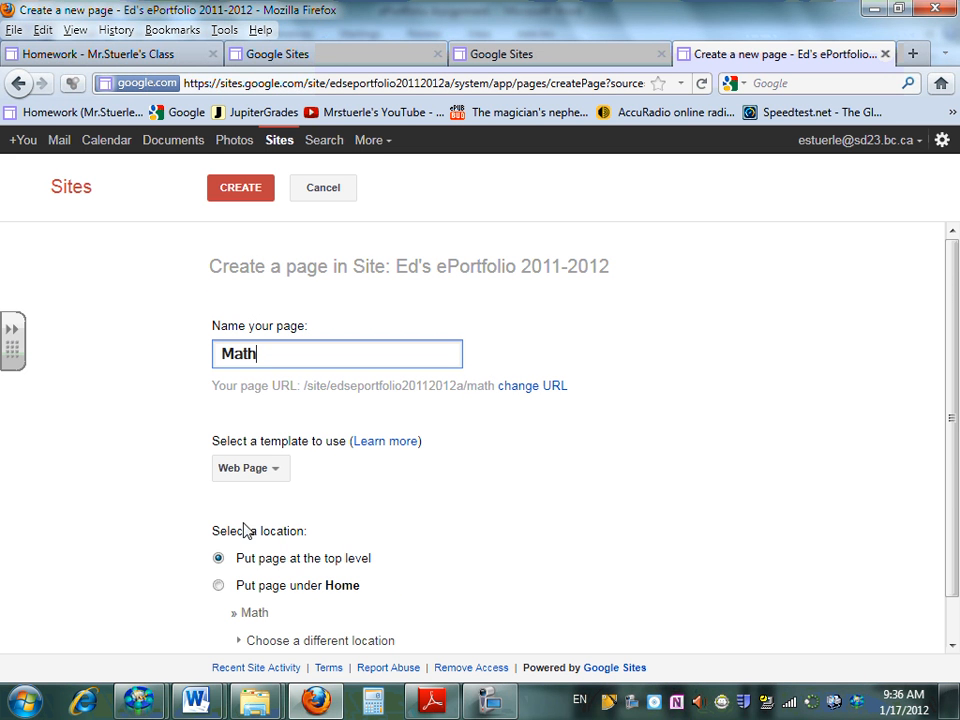
click(238, 196)
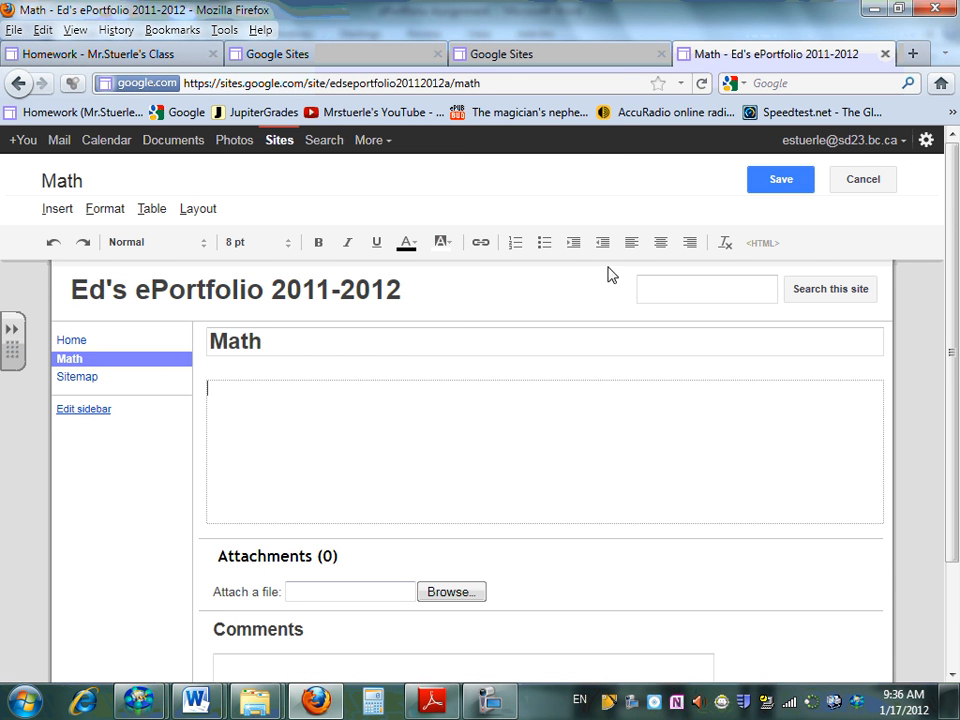
click(782, 181)
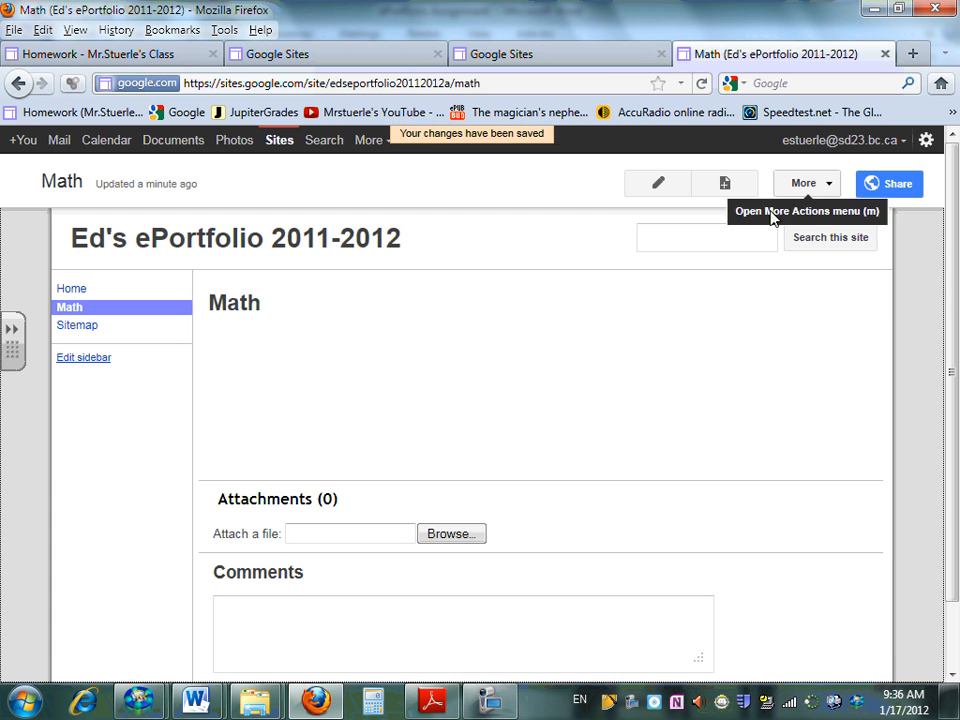
Create another top-level web page named "Reading" in the ePortfolio site and save it
click(725, 185)
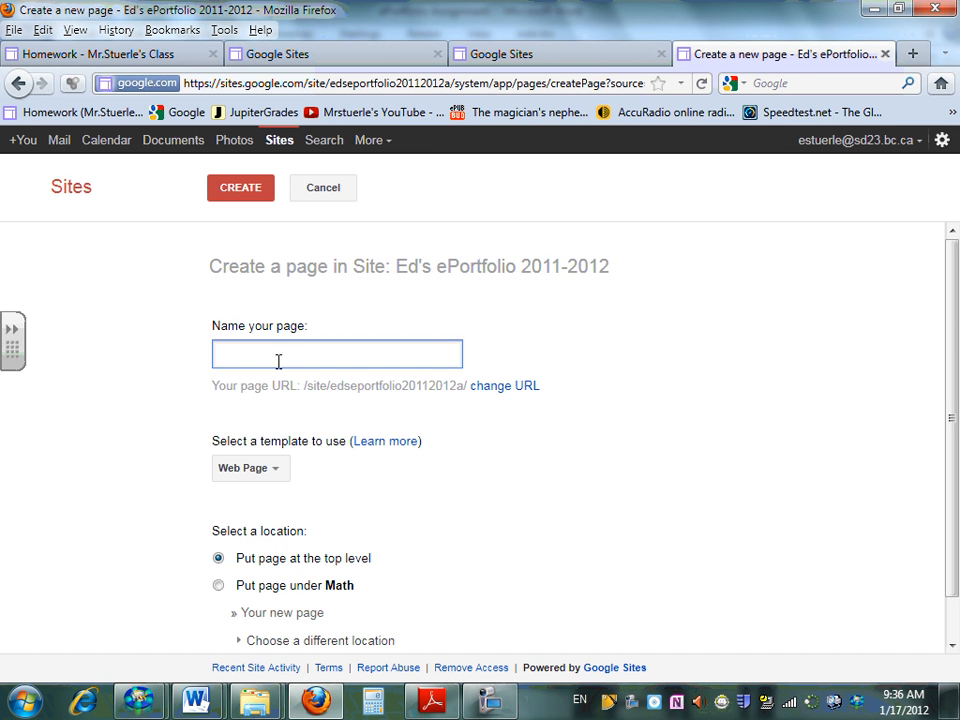
text(Reading)
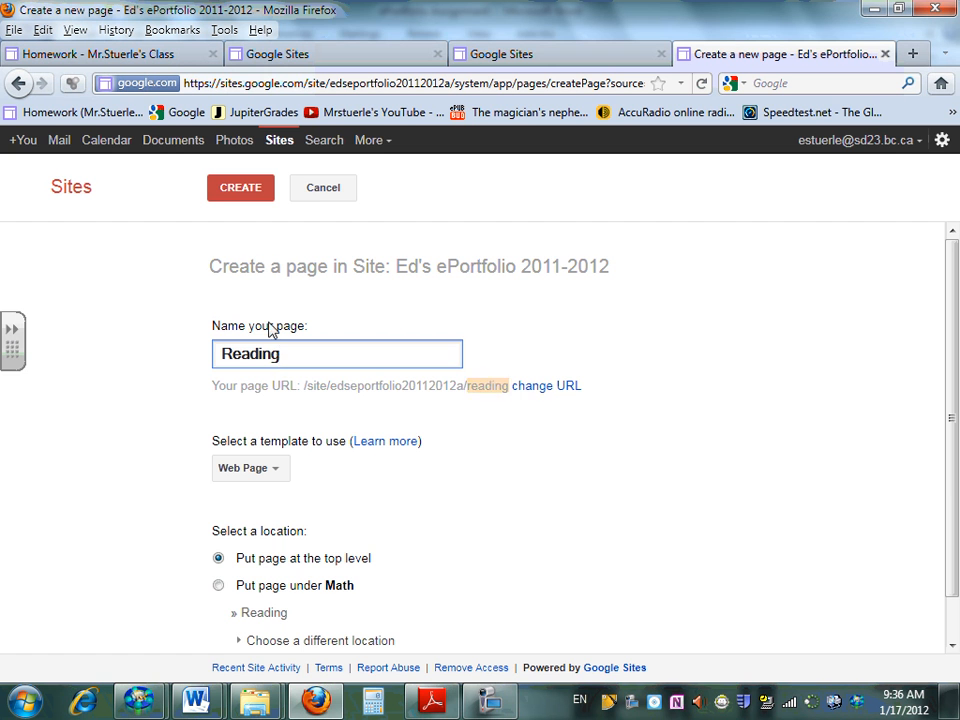
click(255, 189)
click(245, 188)
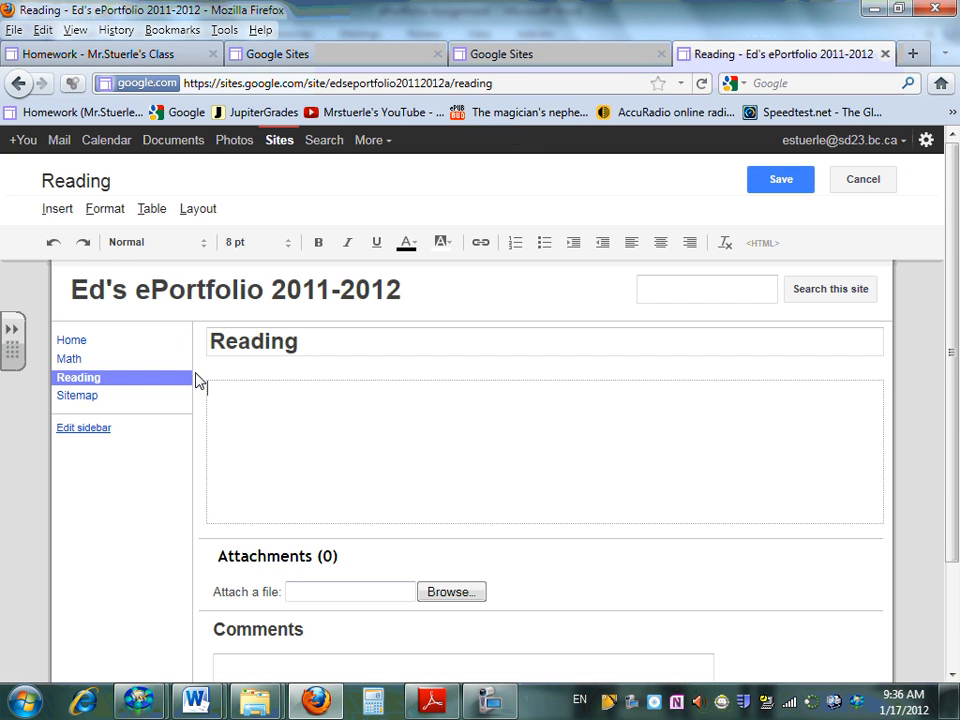
click(772, 188)
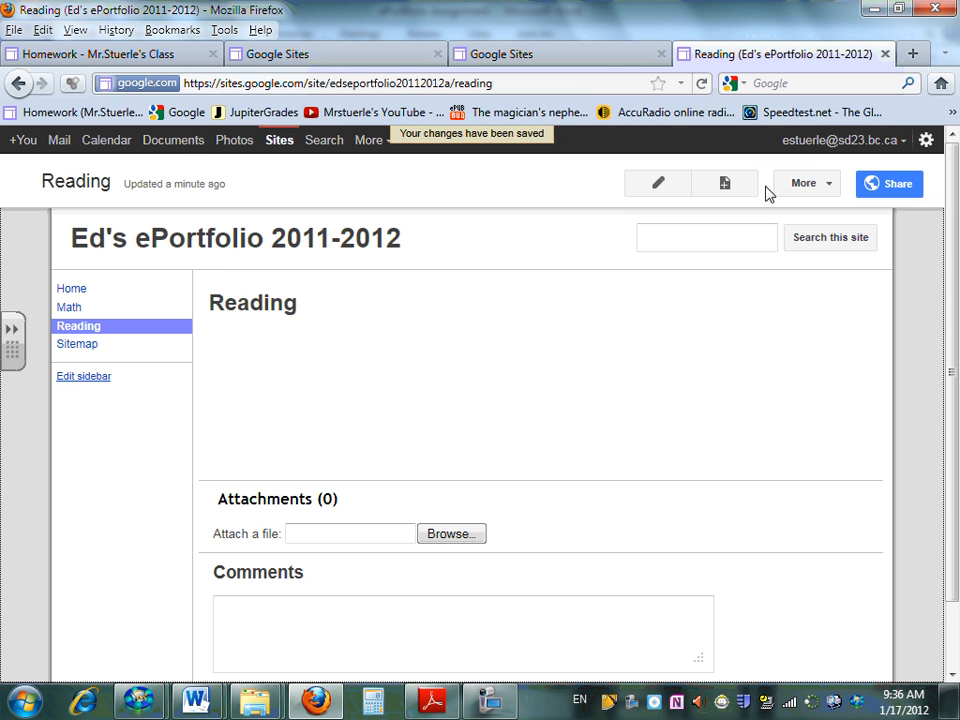
Create a top-level web page named "About Me" in the ePortfolio site
click(724, 184)
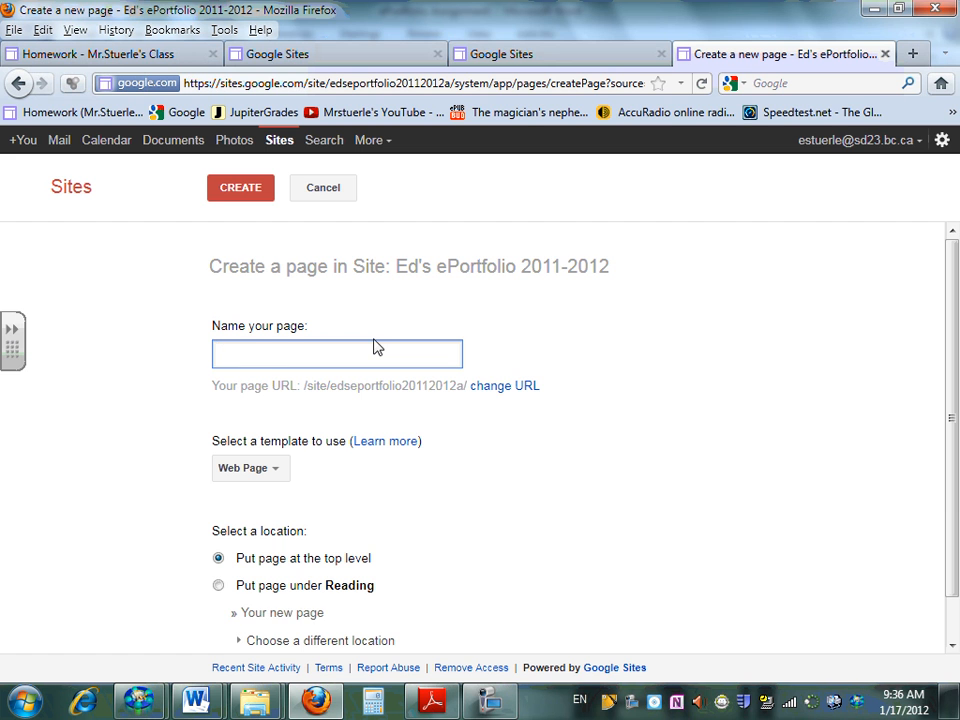
text(About Me)
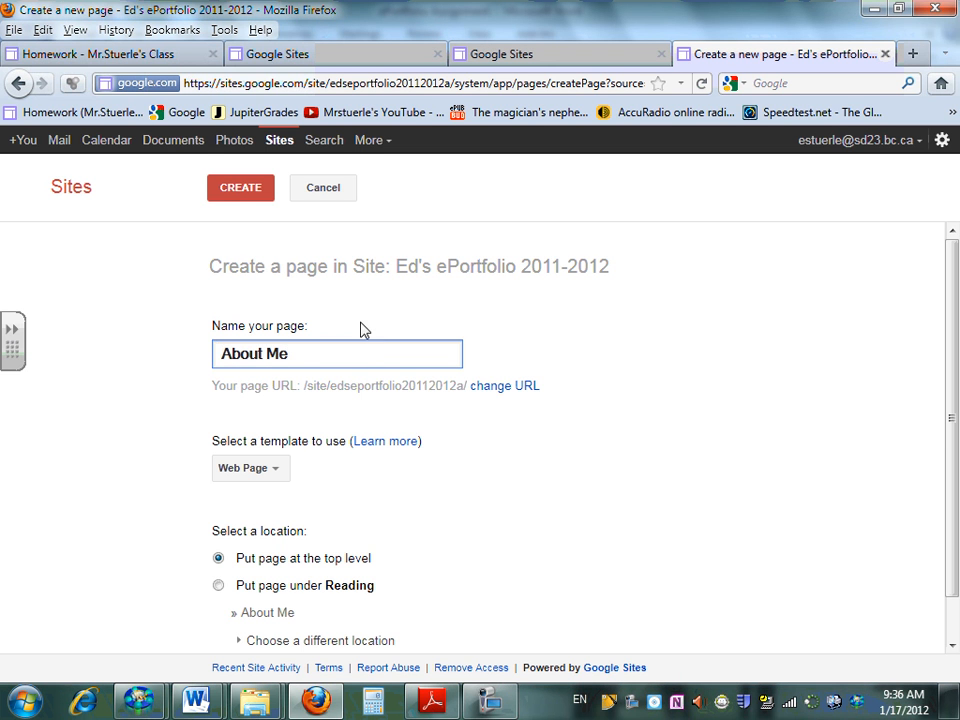
click(232, 196)
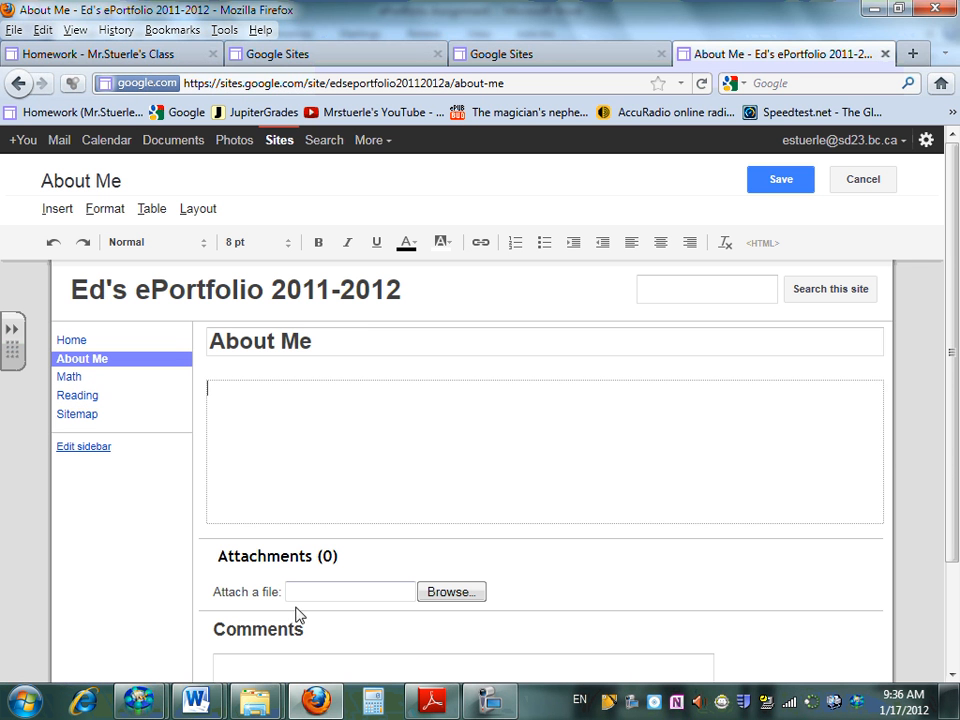
Review the subject page title instruction in item 6 of the Word assignment document and return to the site in Firefox
click(490, 700)
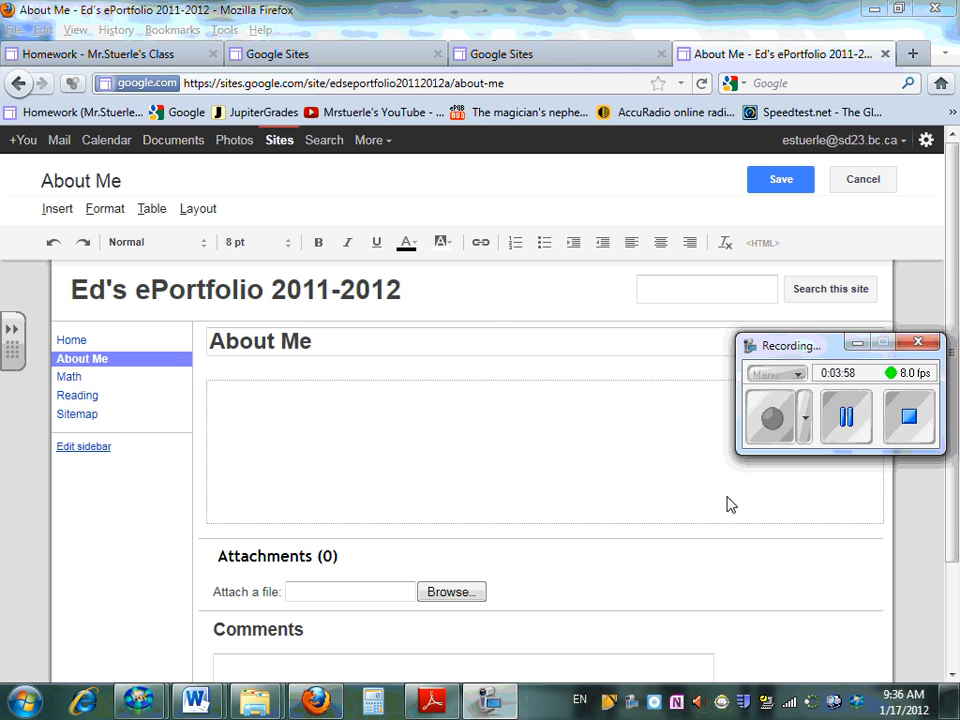
click(838, 428)
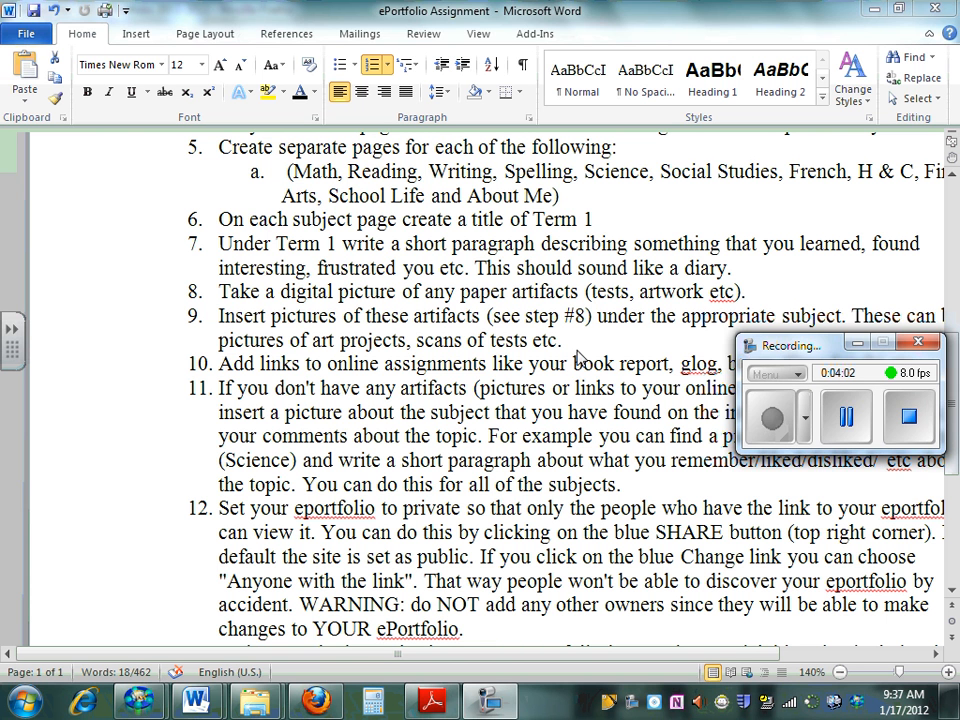
click(266, 222)
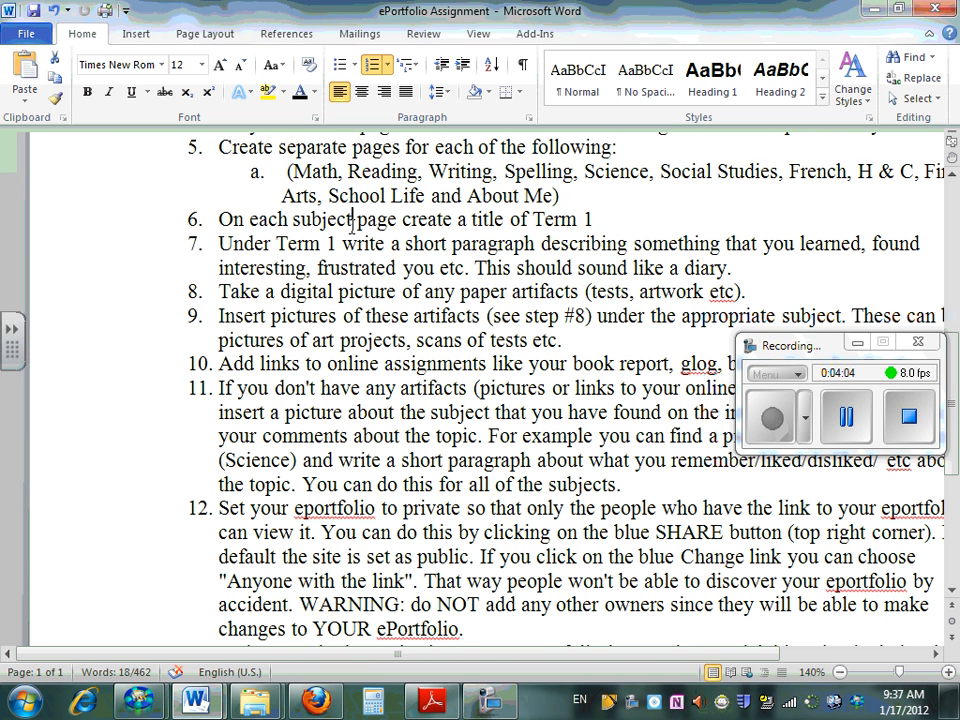
drag(472, 220, 598, 222)
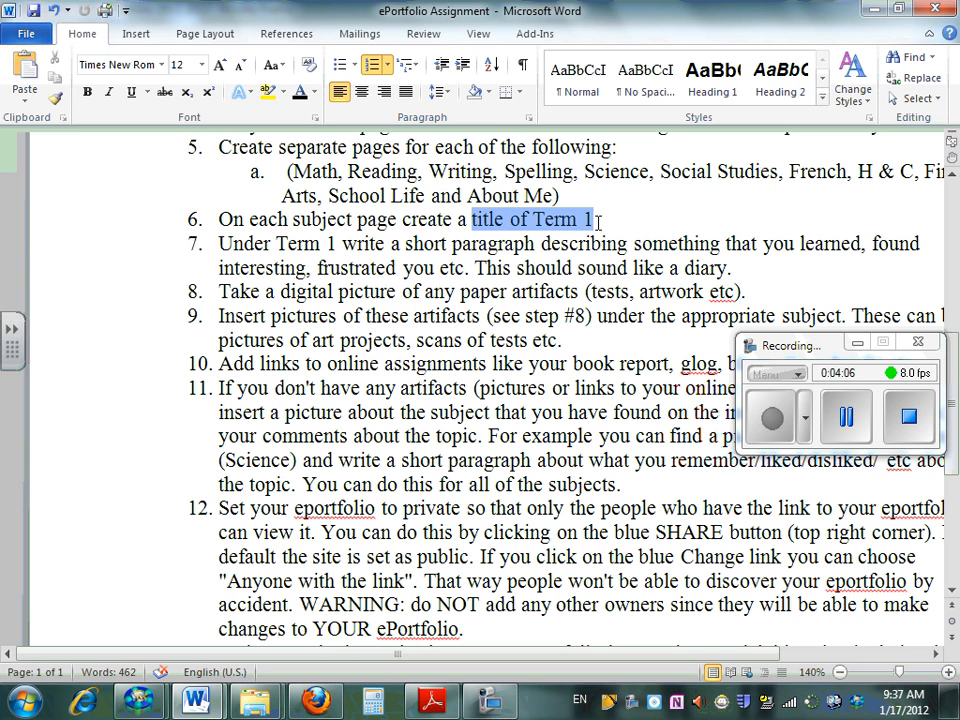
click(316, 700)
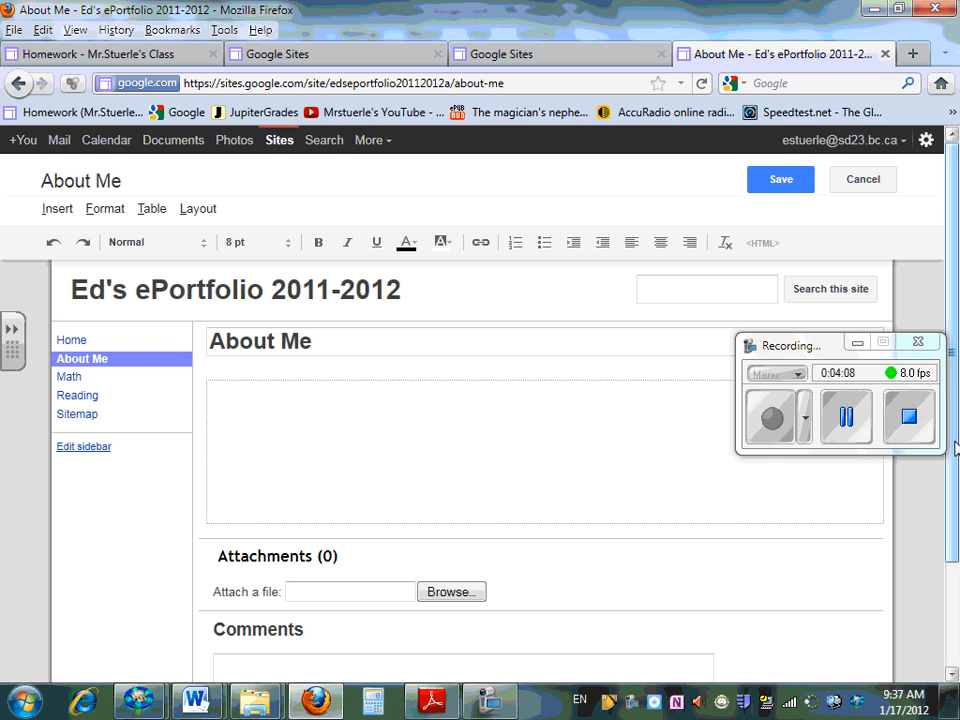
click(857, 342)
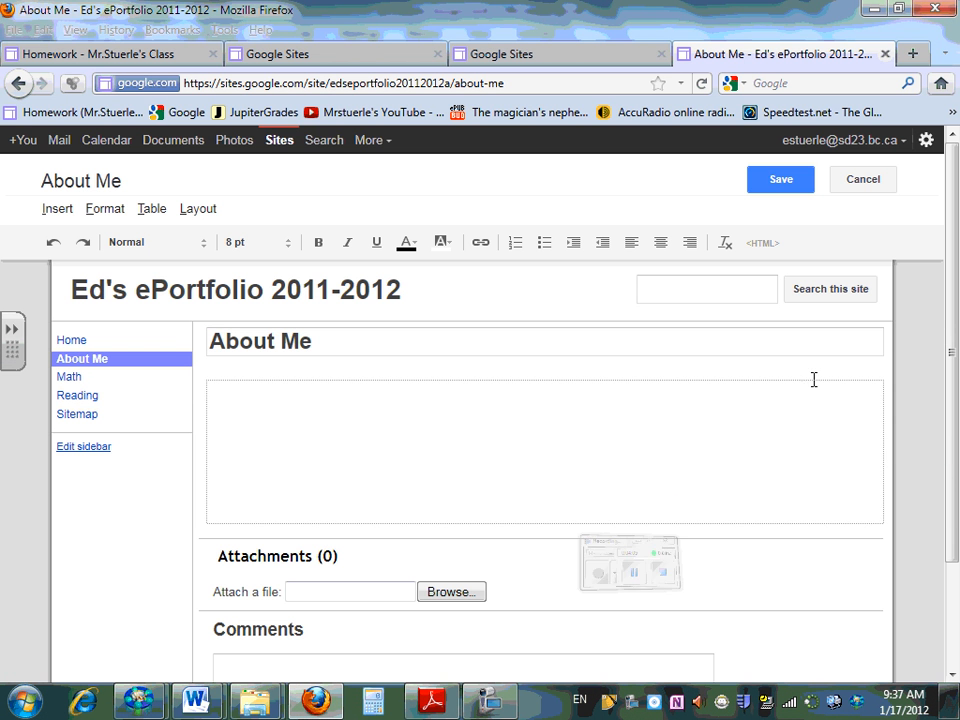
Leave the About Me page without saving, open the Math page for editing and enter the title "Term 1" in its body
click(73, 386)
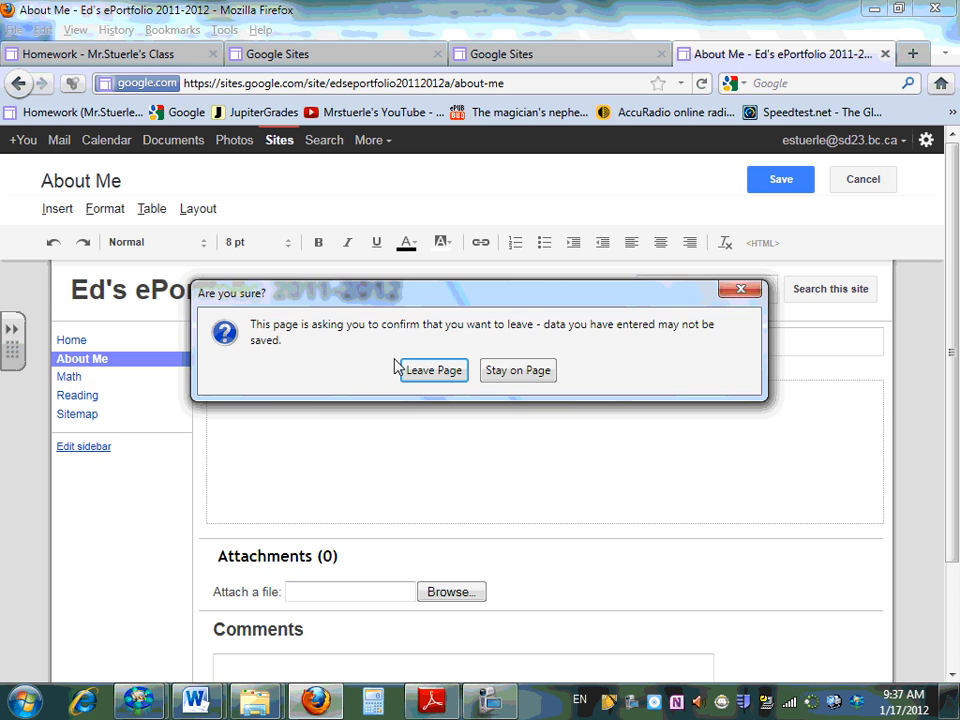
click(439, 372)
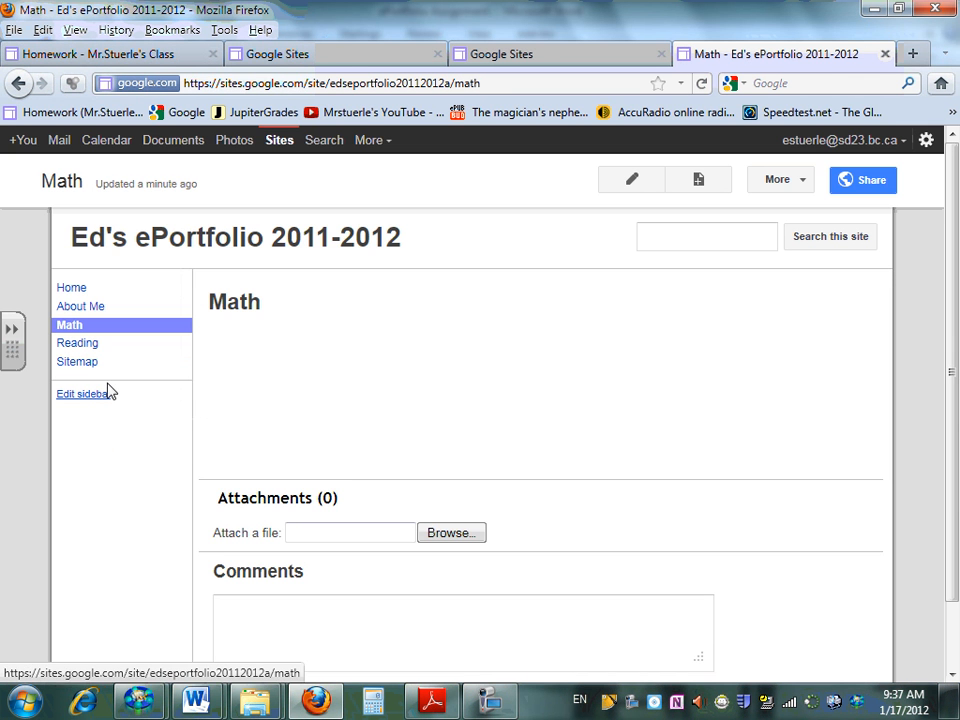
click(647, 190)
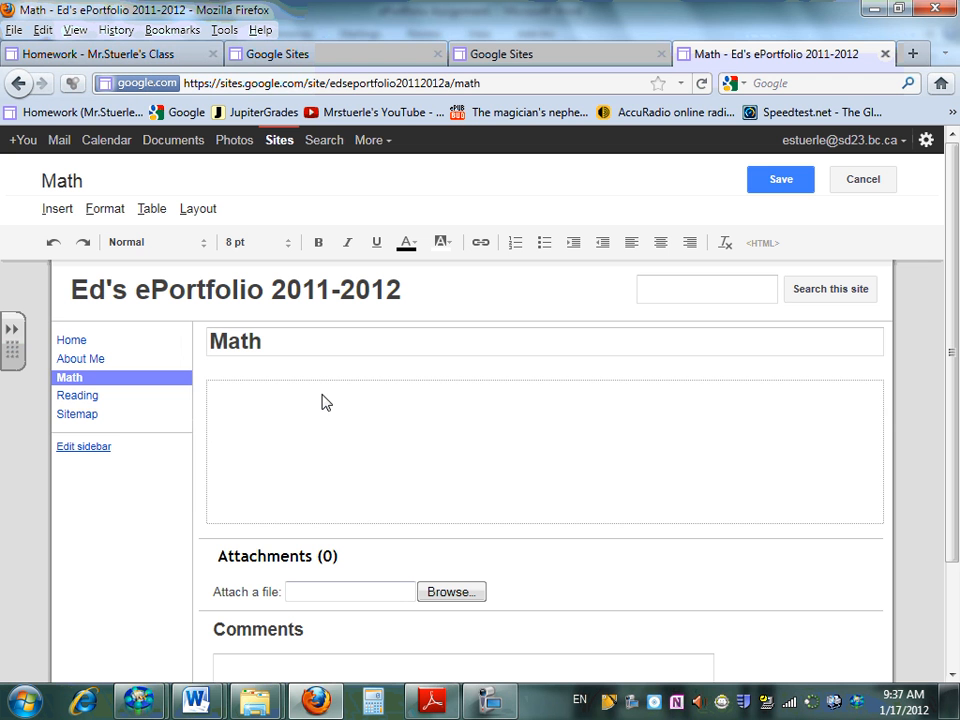
text(Term )
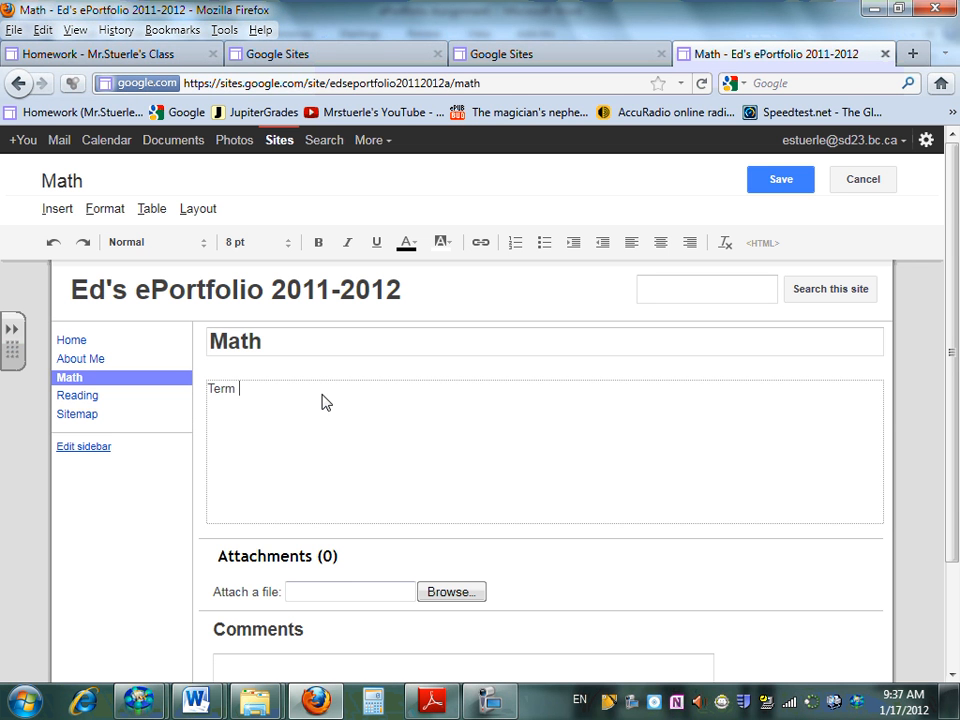
text(1)
Review the instruction in Word about the diary-style paragraph under Term 1, and return to the Math page in Firefox
key(alt+Tab)
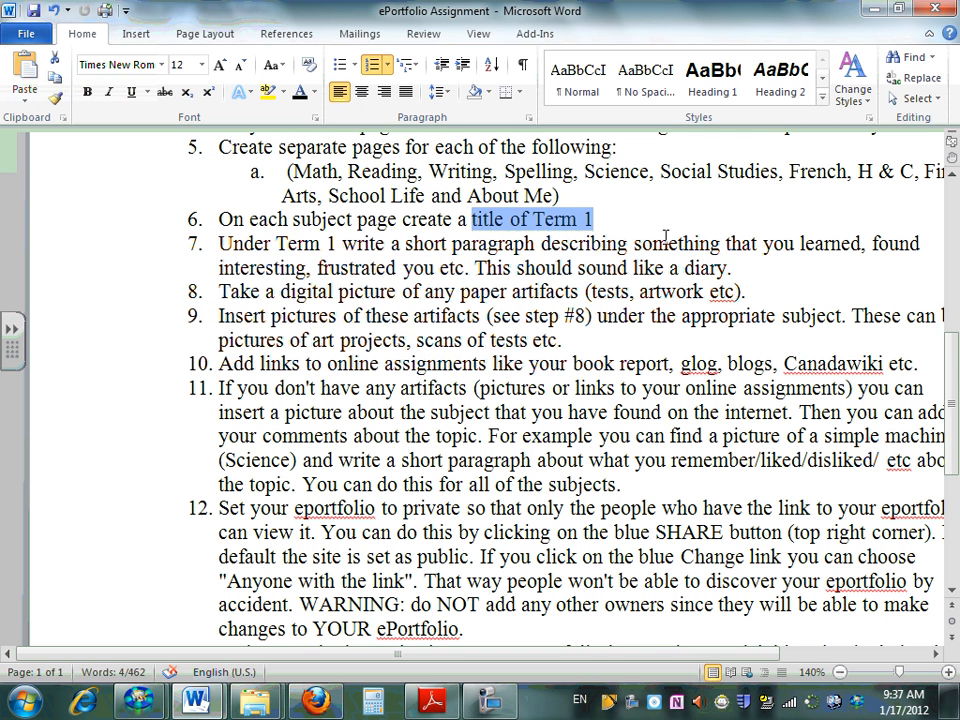
double_click(805, 245)
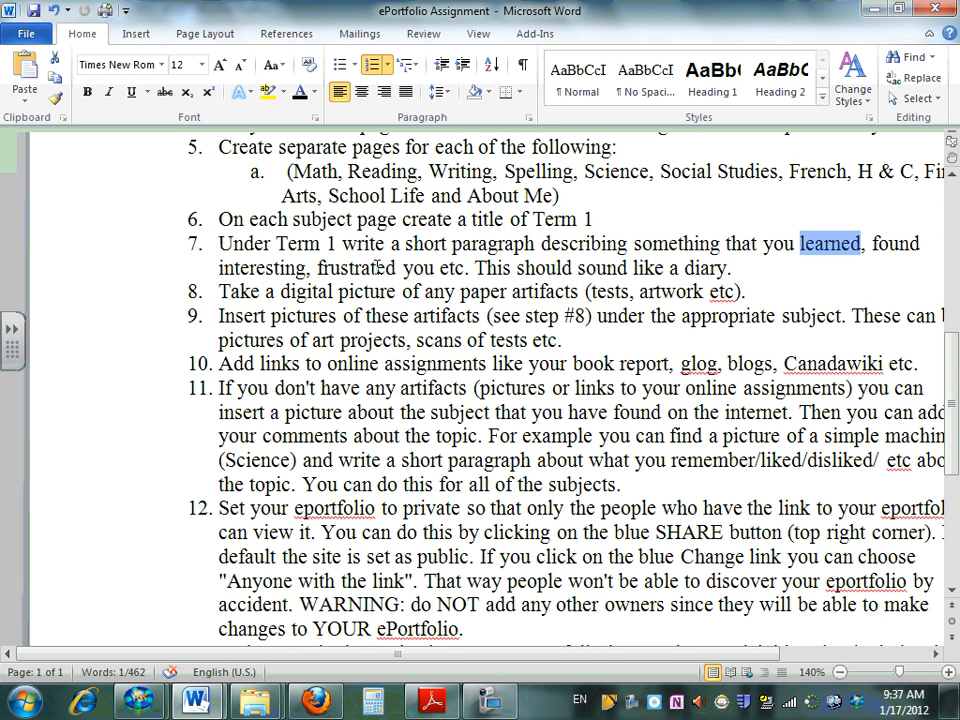
double_click(290, 268)
double_click(360, 268)
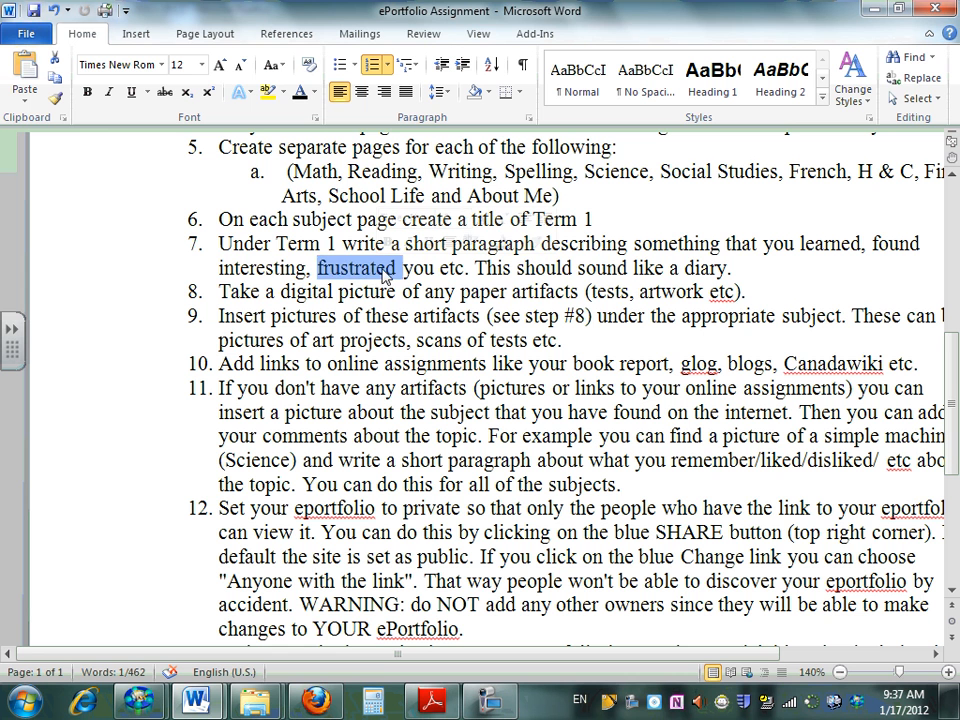
drag(491, 267, 706, 278)
key(alt+Tab)
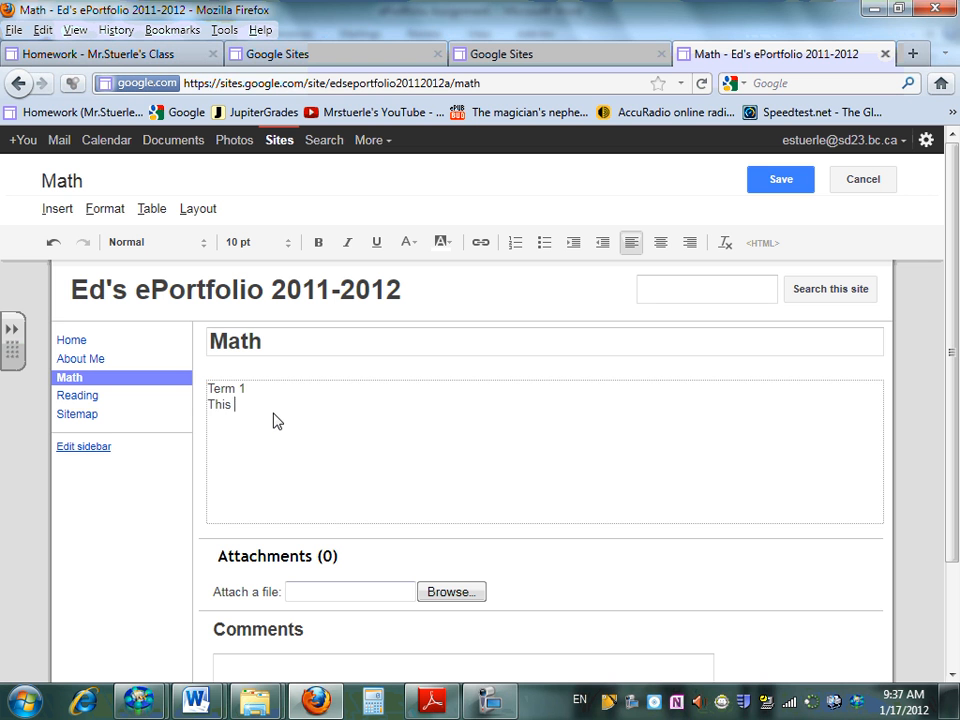
Write "This term I learned how to blah blah. It was very blah blah" on the line below Term 1
text(term I learned how to)
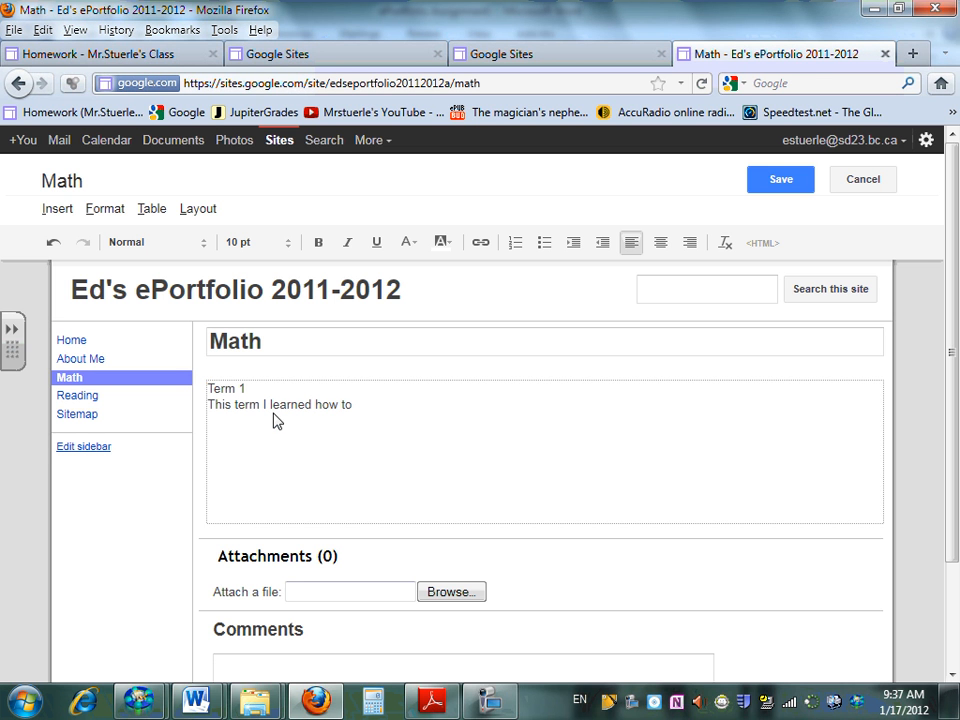
text( blah blah. It was very b)
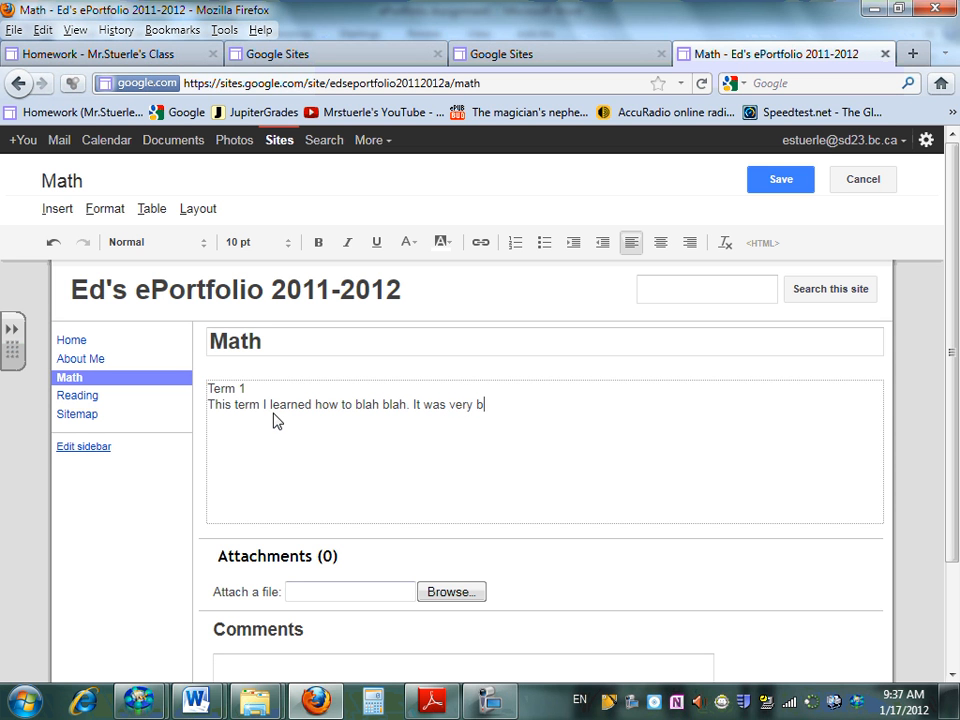
text(lah blah)
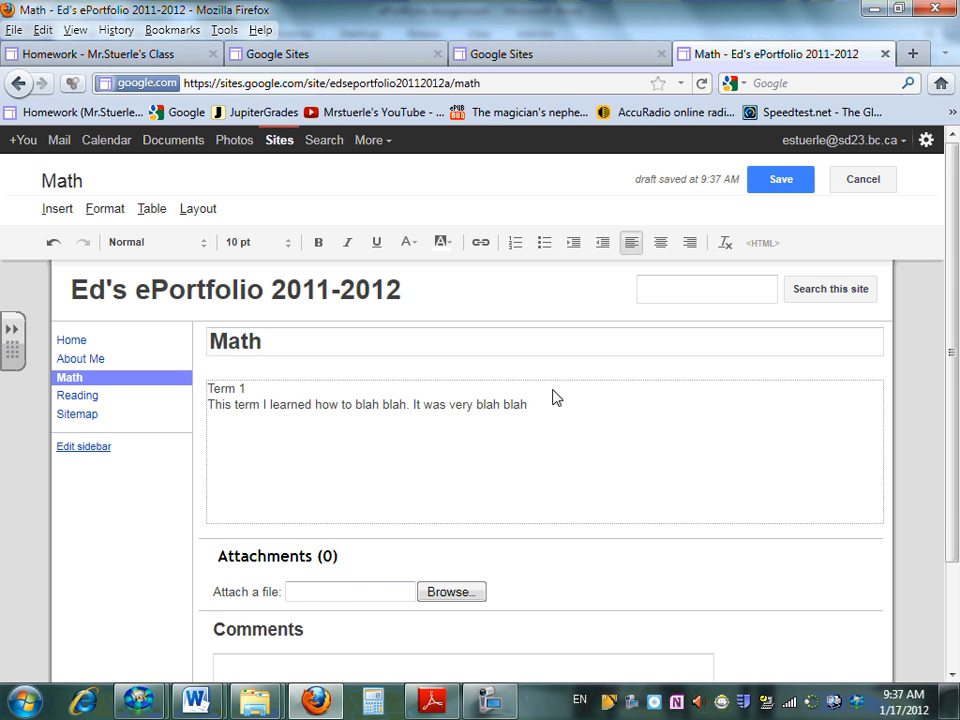
Review items 8 and 9 of the Word assignment document about photographing paper artifacts and inserting the pictures
key(alt+Tab)
click(216, 315)
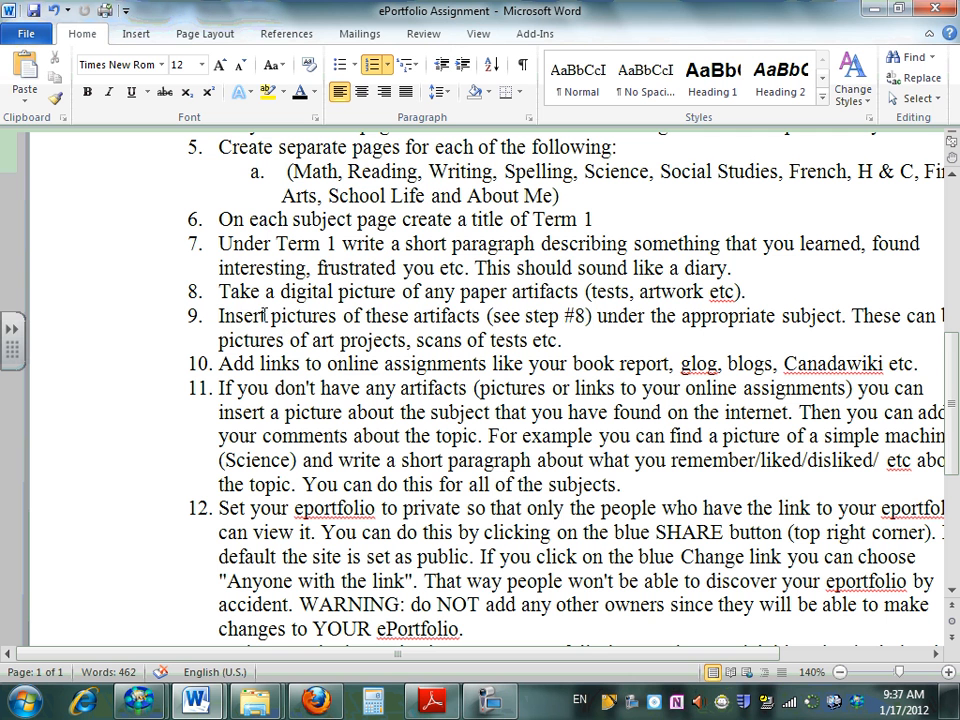
drag(249, 317, 474, 317)
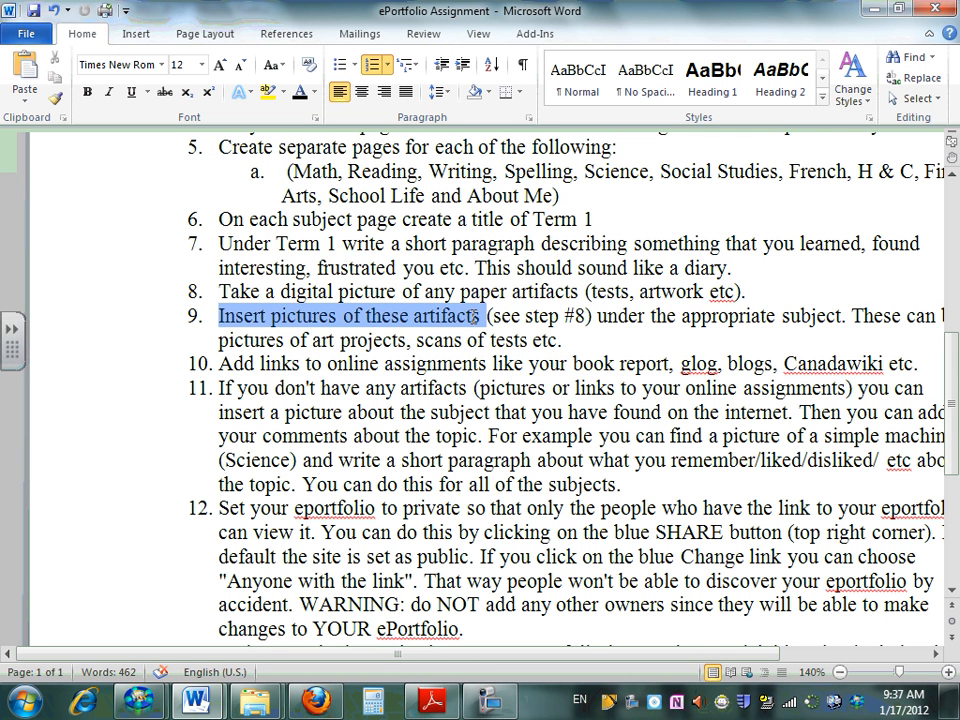
click(354, 315)
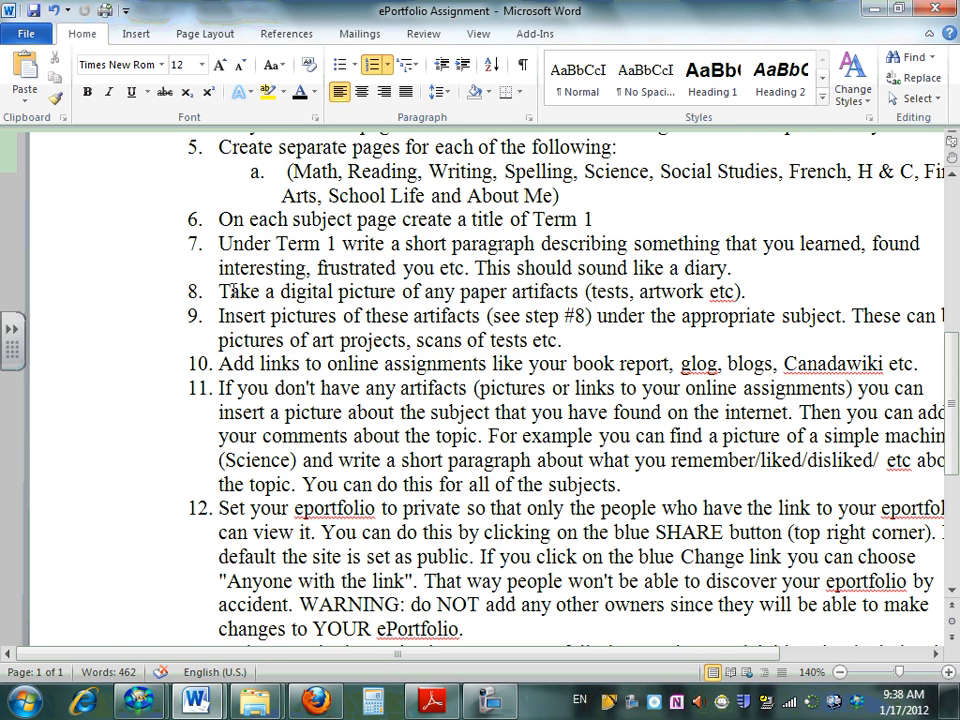
drag(230, 289, 578, 291)
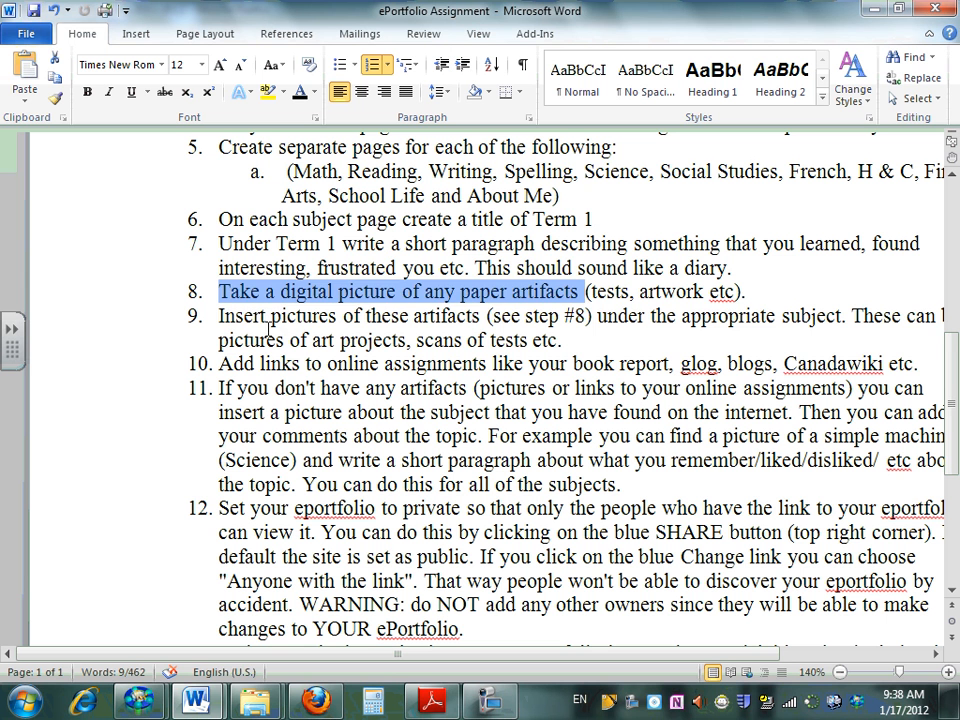
Review the instruction in Word about inserting pictures of artifacts under the appropriate subject, and return to the Math page in Firefox
drag(251, 318, 467, 318)
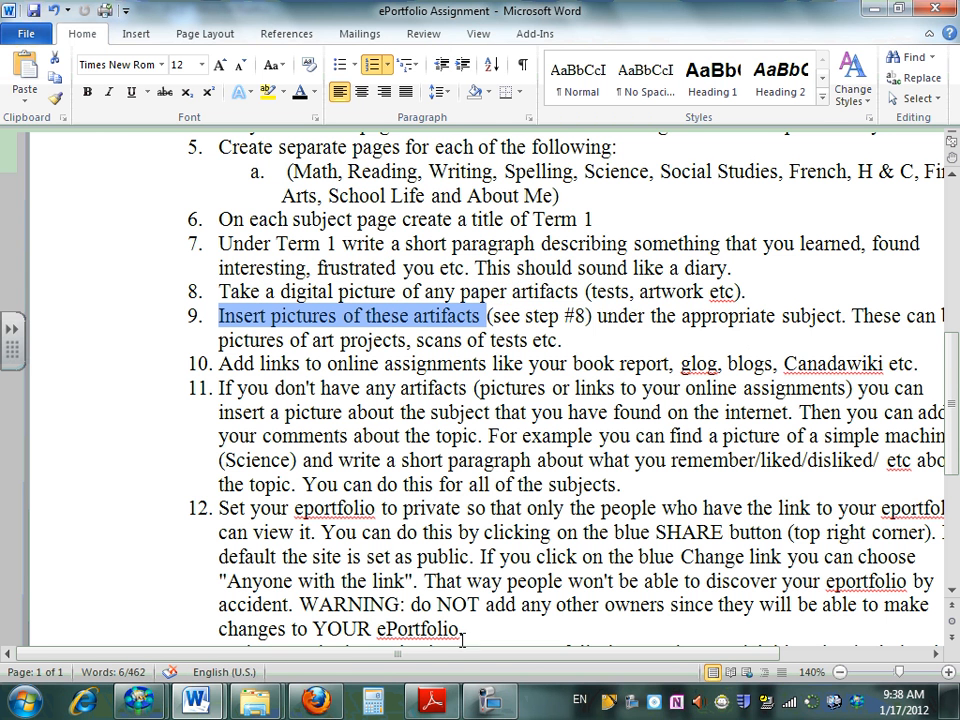
drag(458, 655, 540, 652)
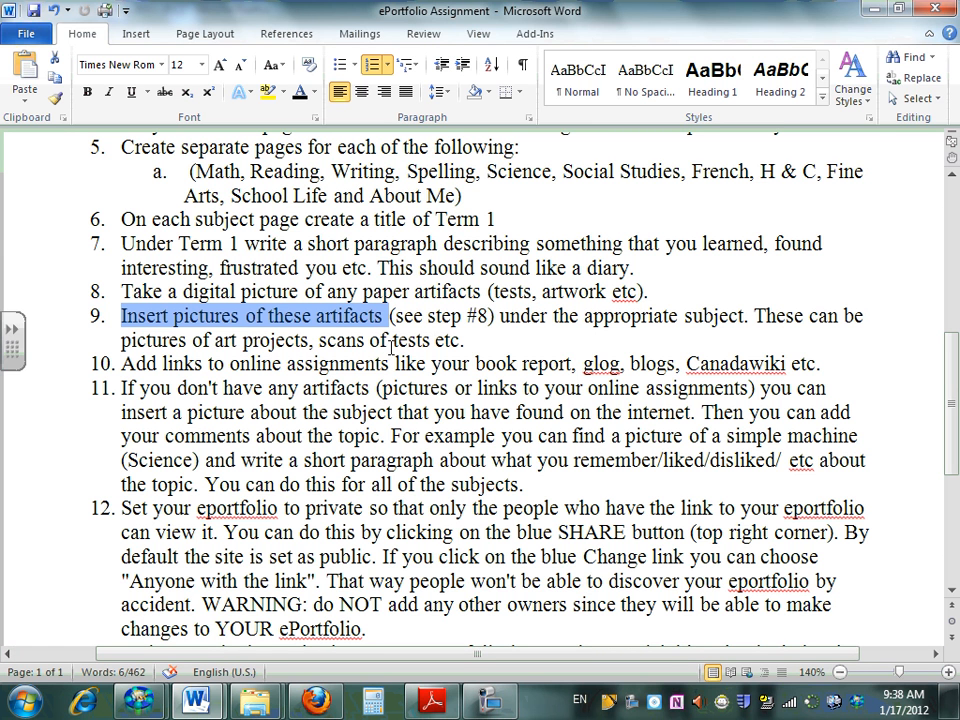
key(alt+Tab)
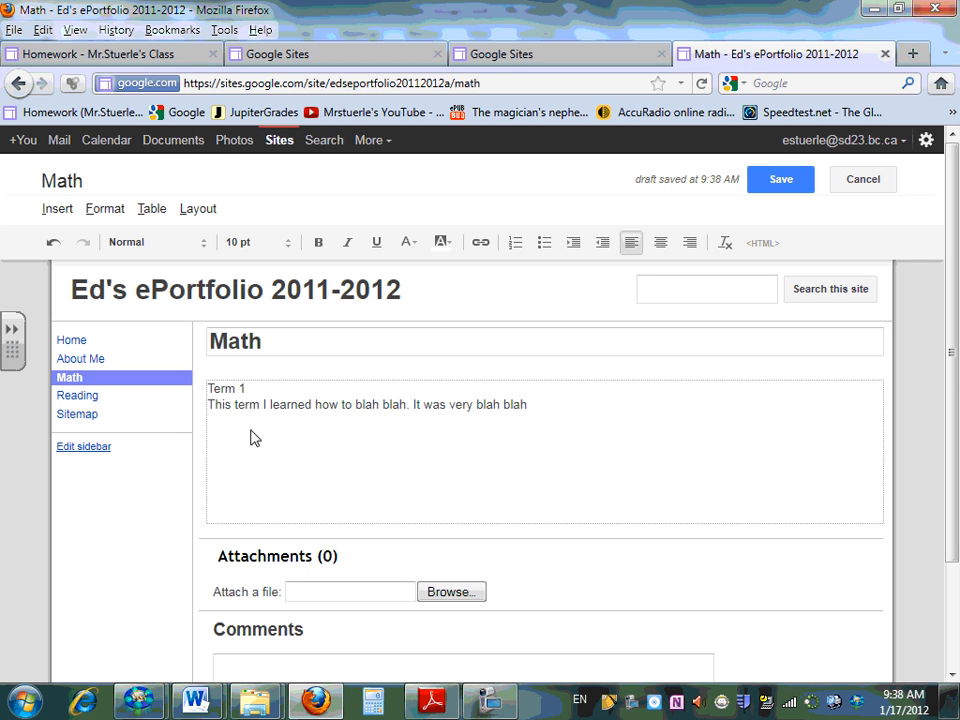
Upload the "book title page" picture from the Pictures library and insert it below the Term 1 paragraph on the Math page
click(57, 209)
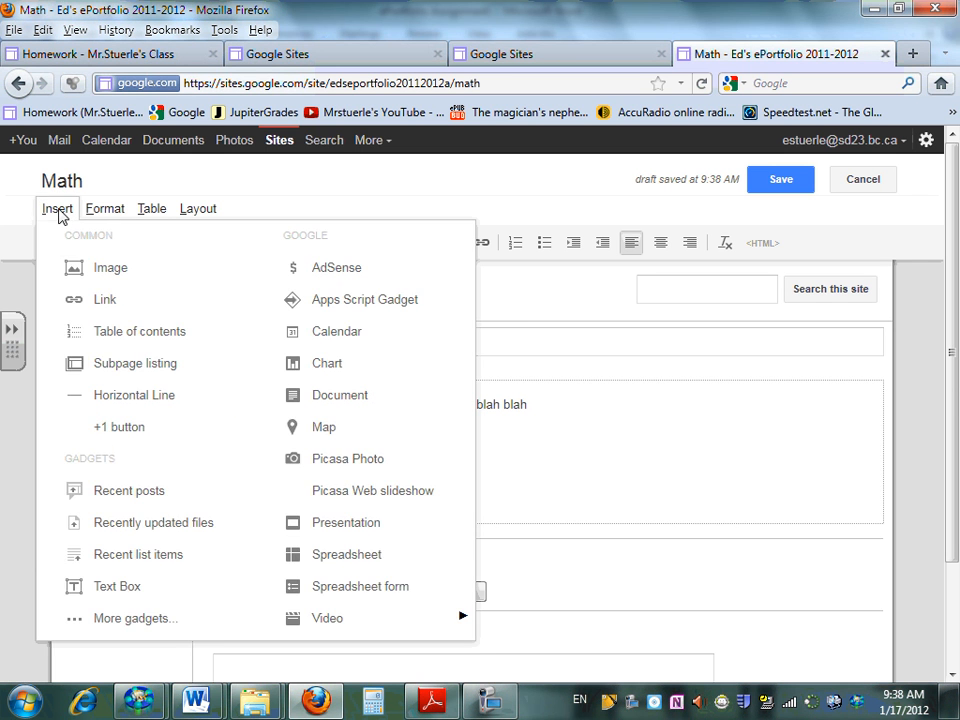
click(79, 270)
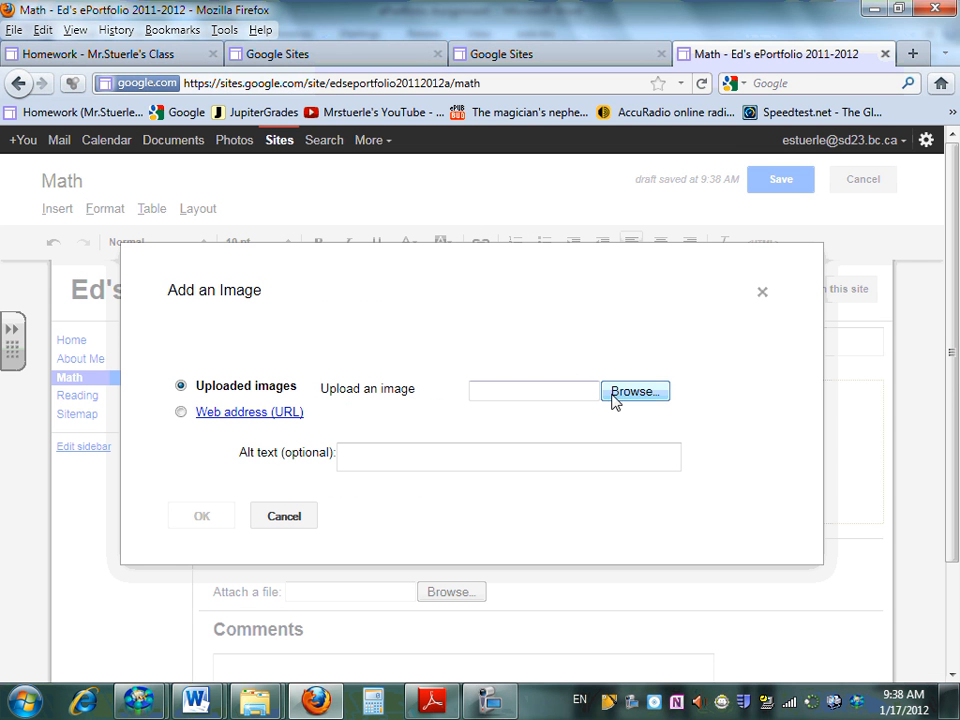
click(625, 395)
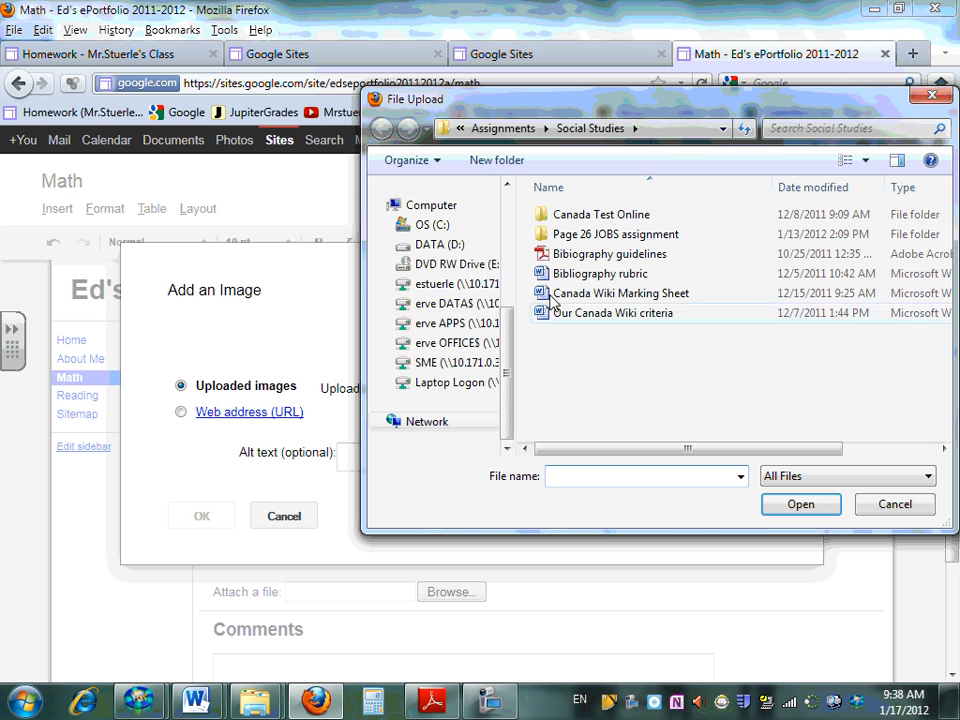
click(506, 212)
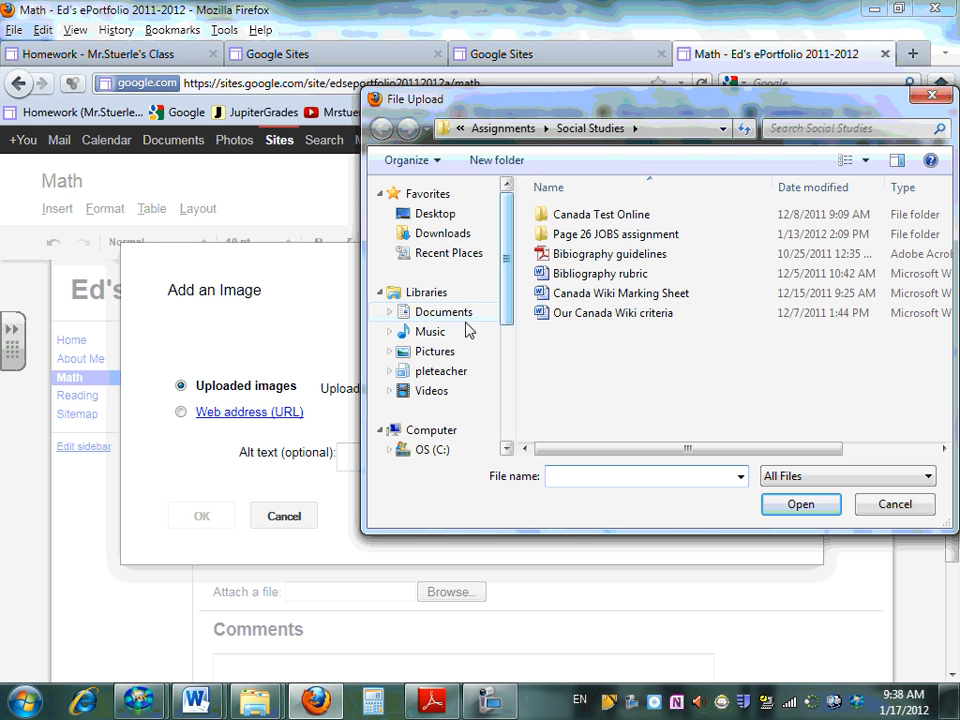
click(450, 354)
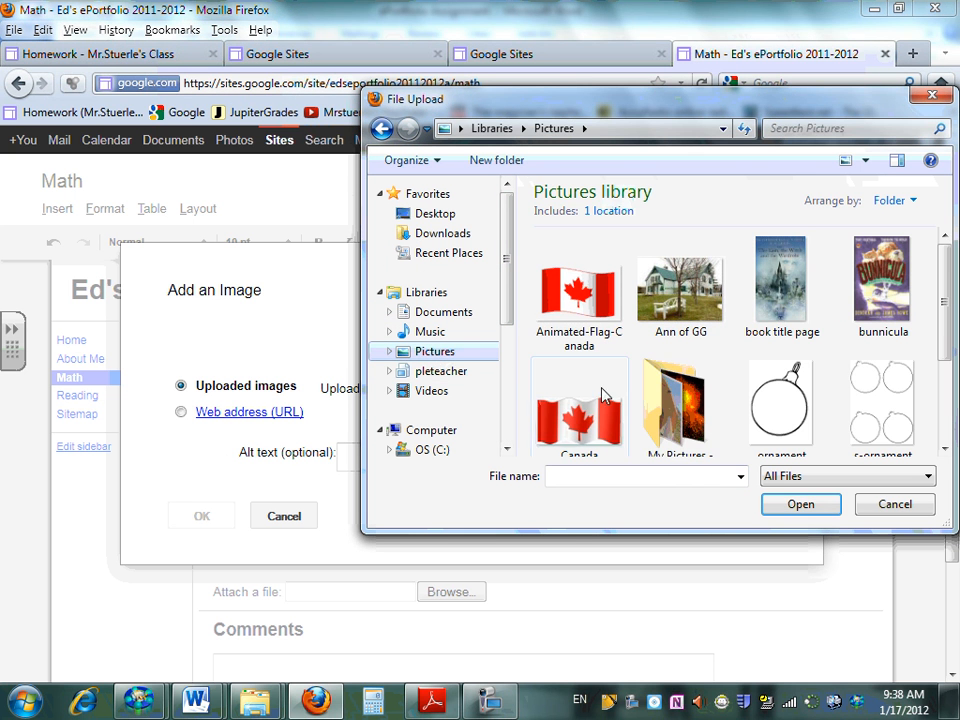
click(793, 290)
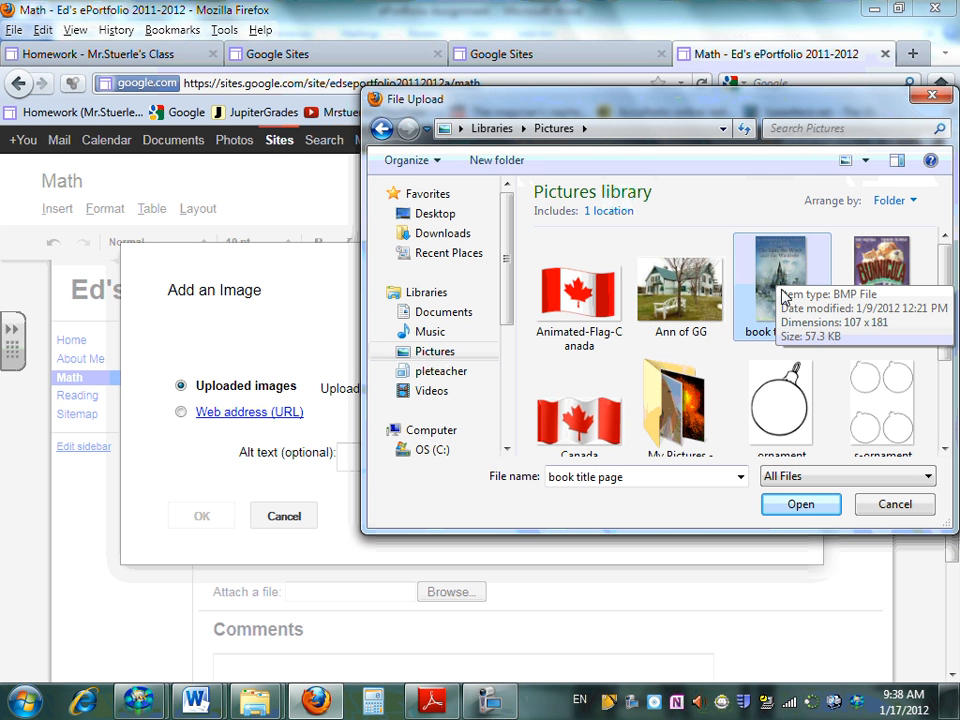
click(788, 506)
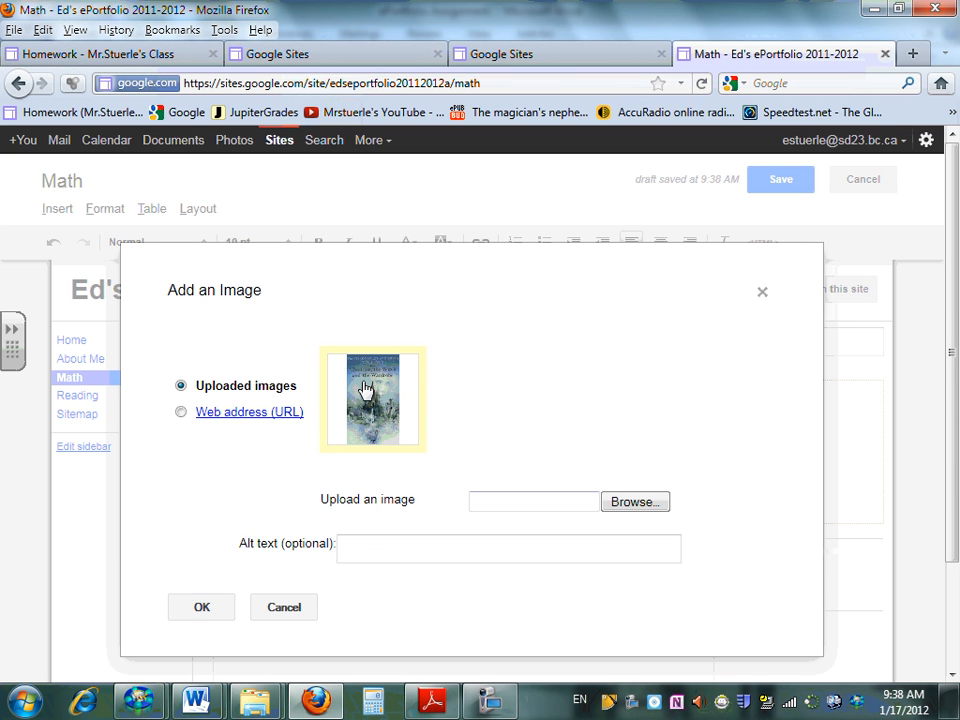
click(202, 609)
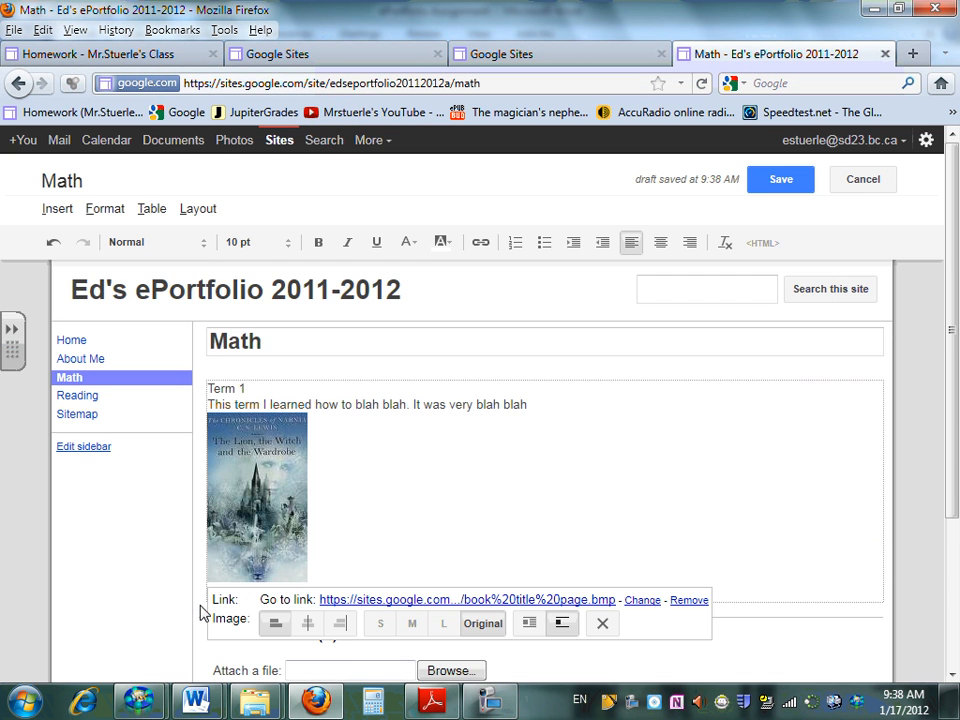
scroll(308, 510, down, 2)
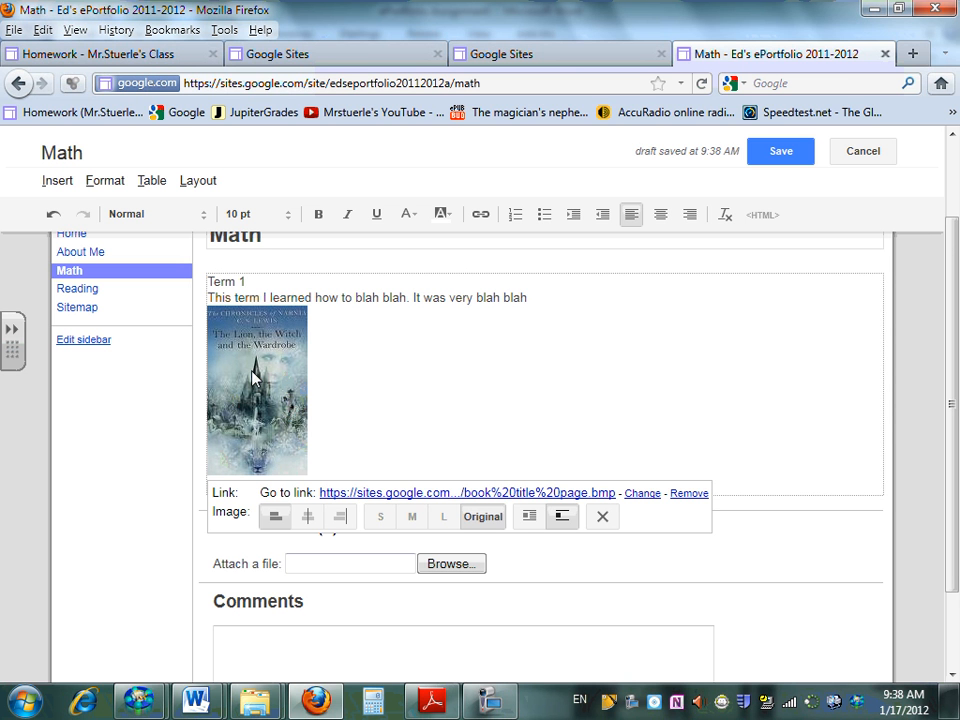
Check the Word instruction about linking online assignments, and write "Check out my book report." below the picture on the Math page
key(alt+Tab)
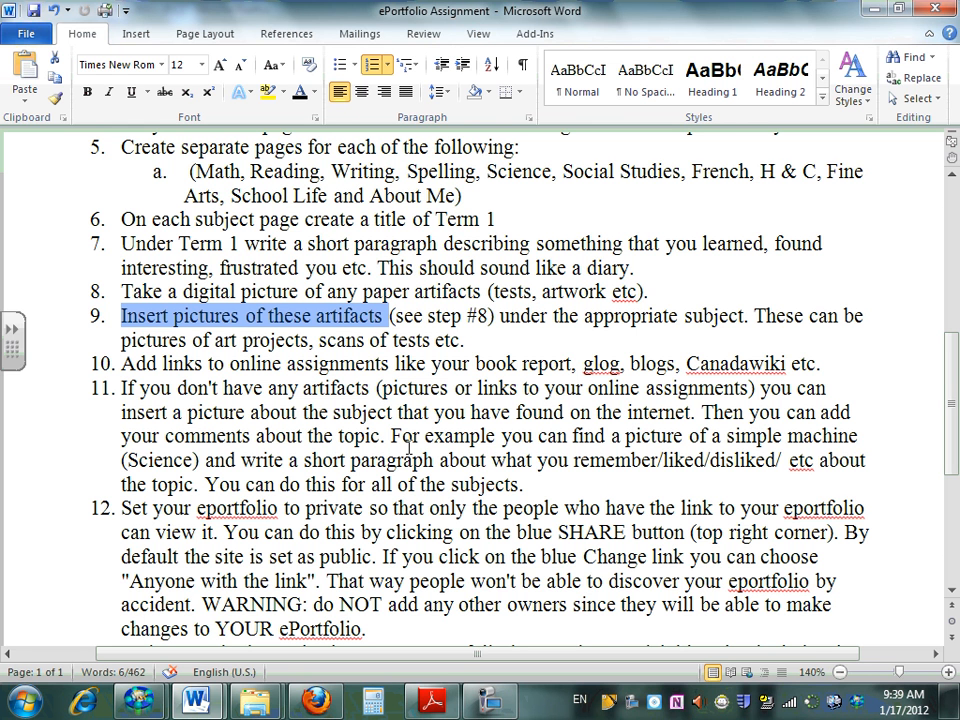
key(alt+Tab)
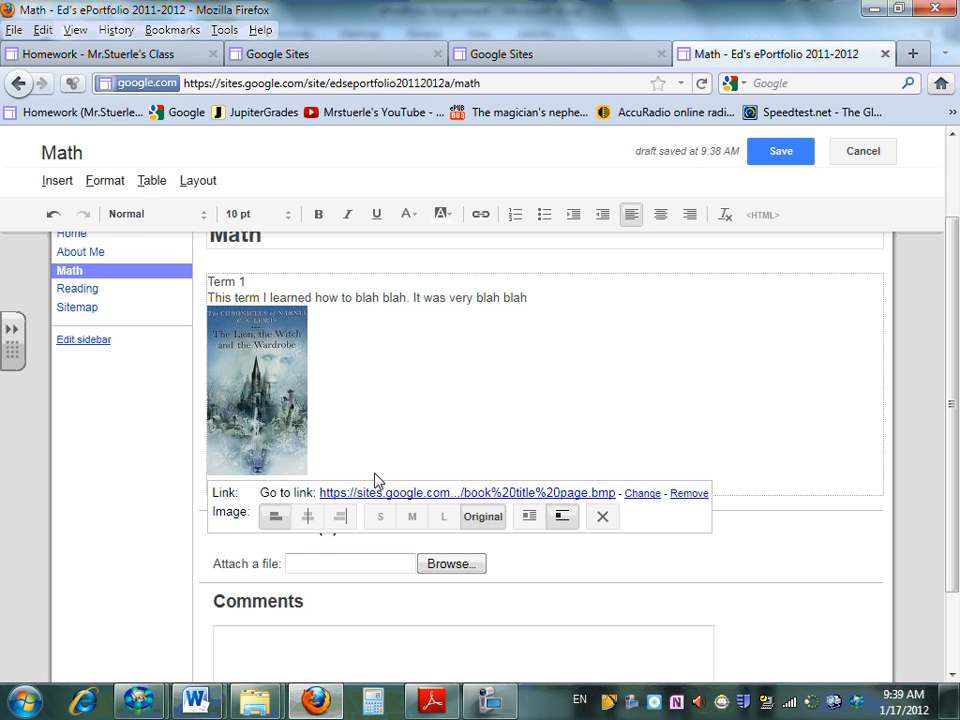
click(378, 435)
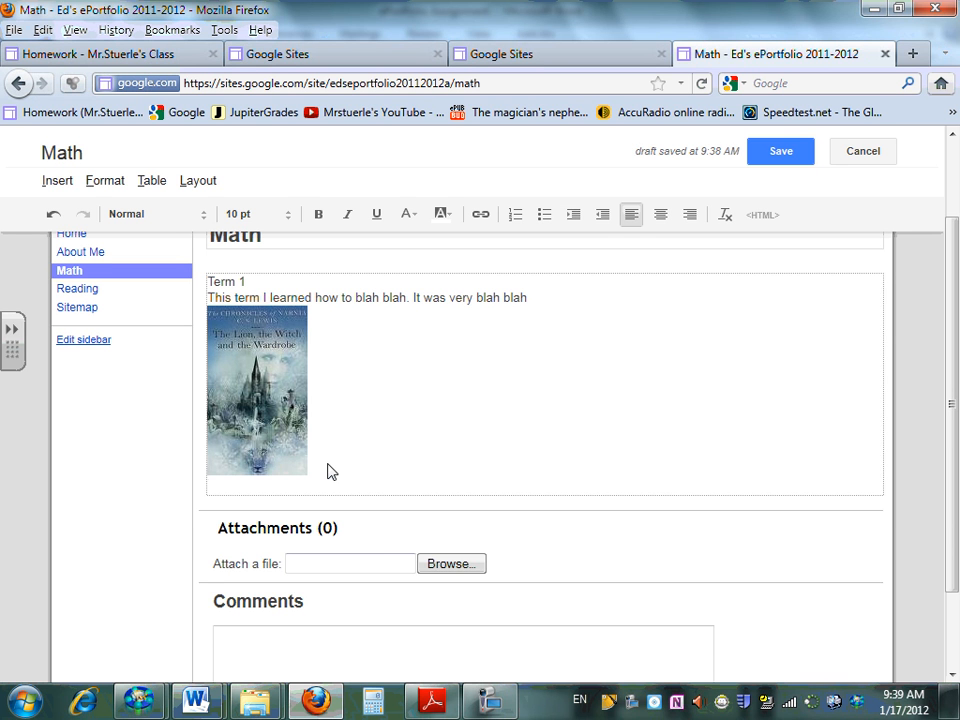
key(Return)
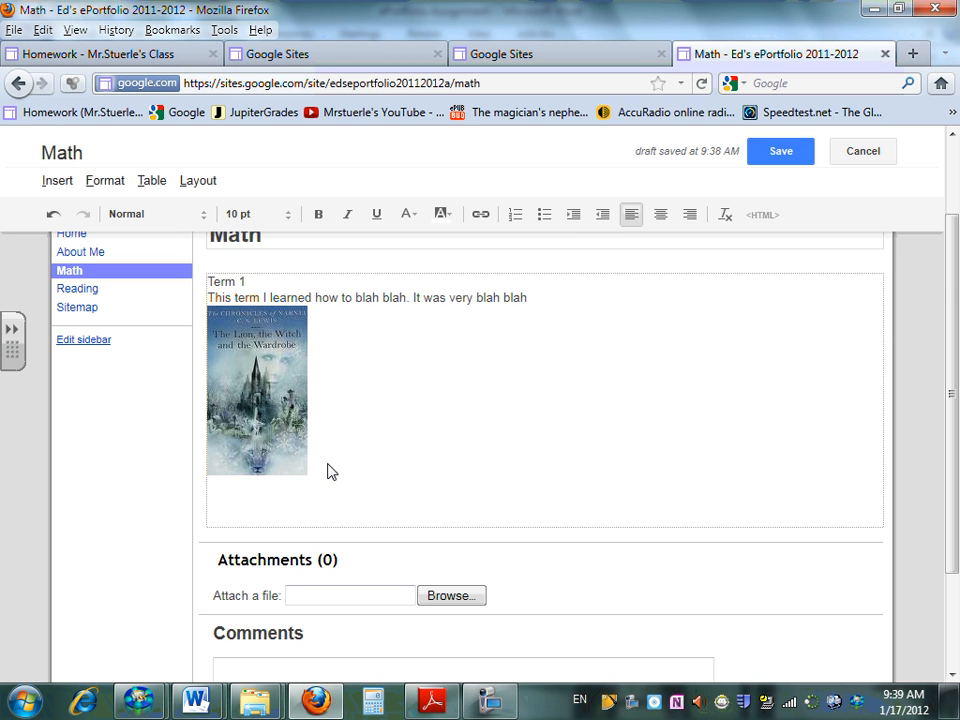
text(Check out my book report.)
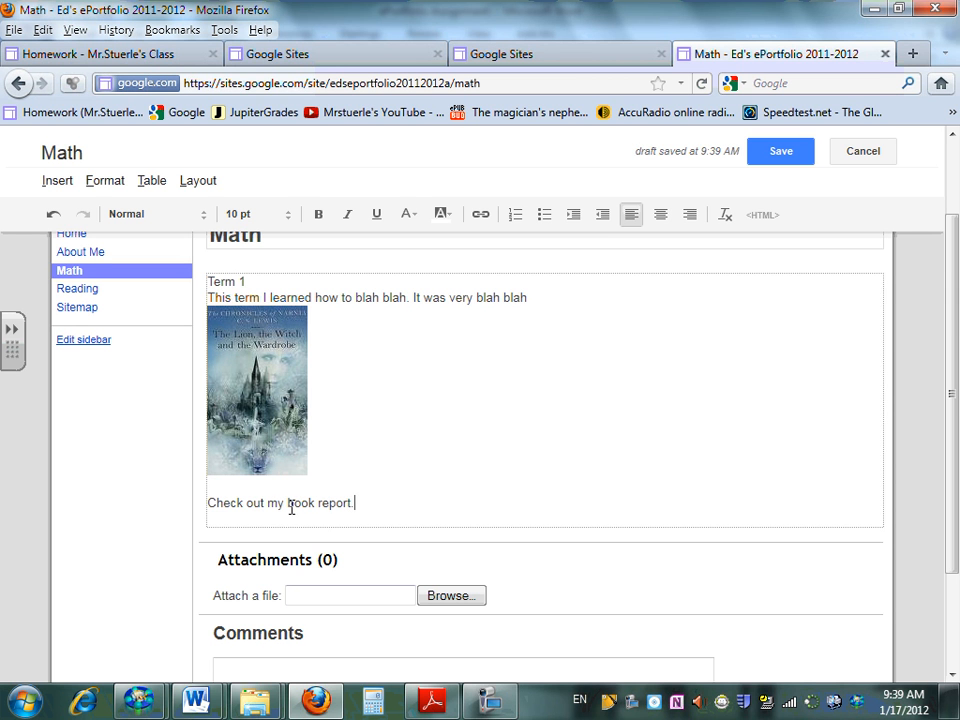
drag(287, 502, 353, 502)
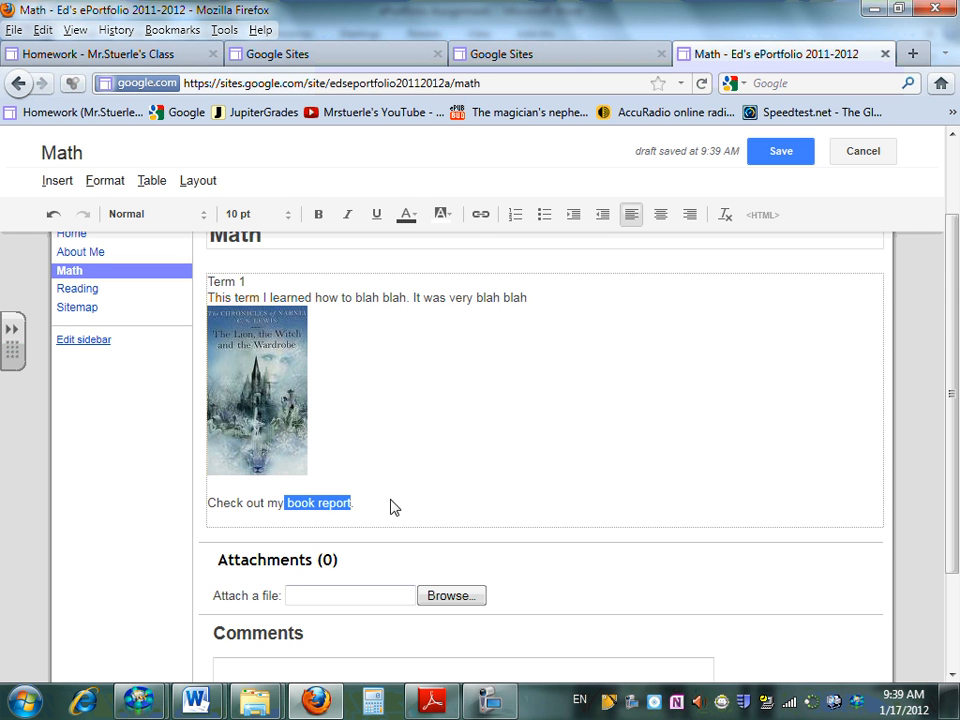
click(481, 215)
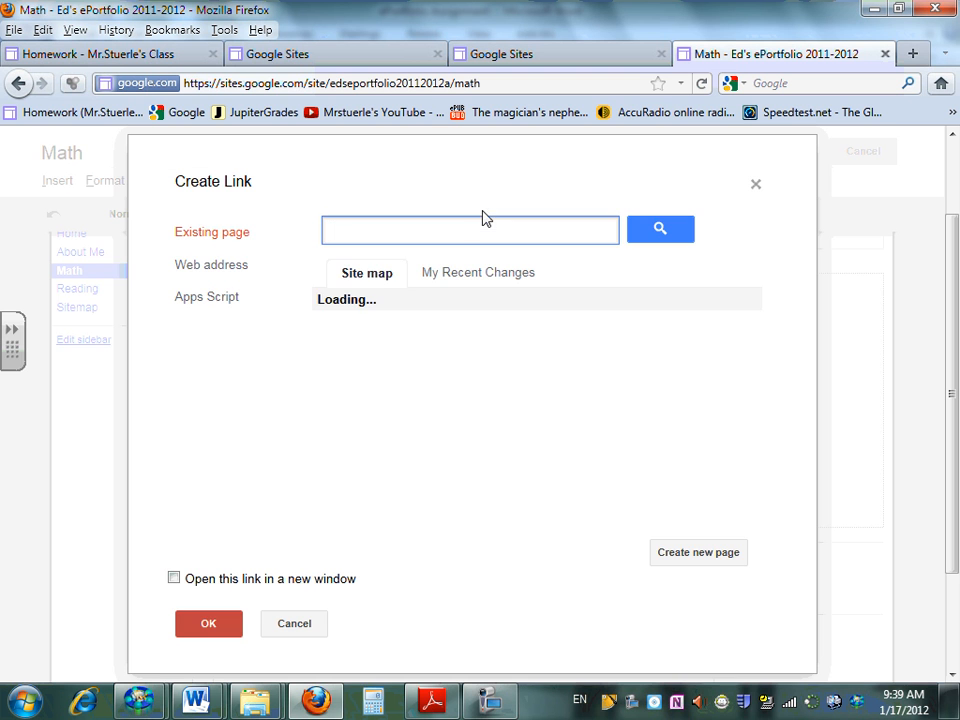
click(234, 274)
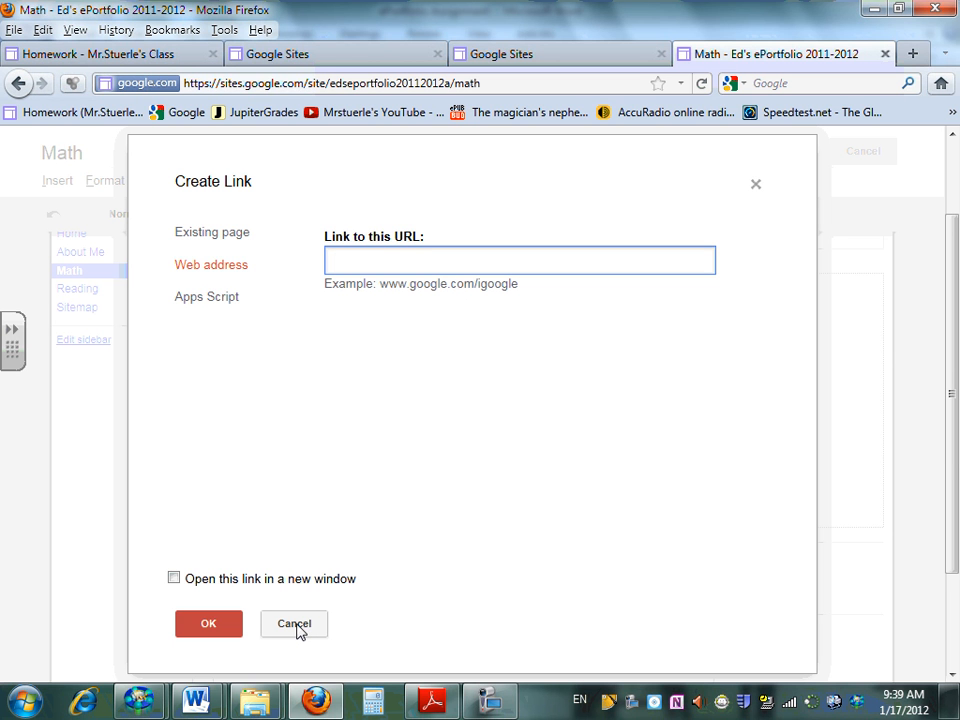
click(490, 700)
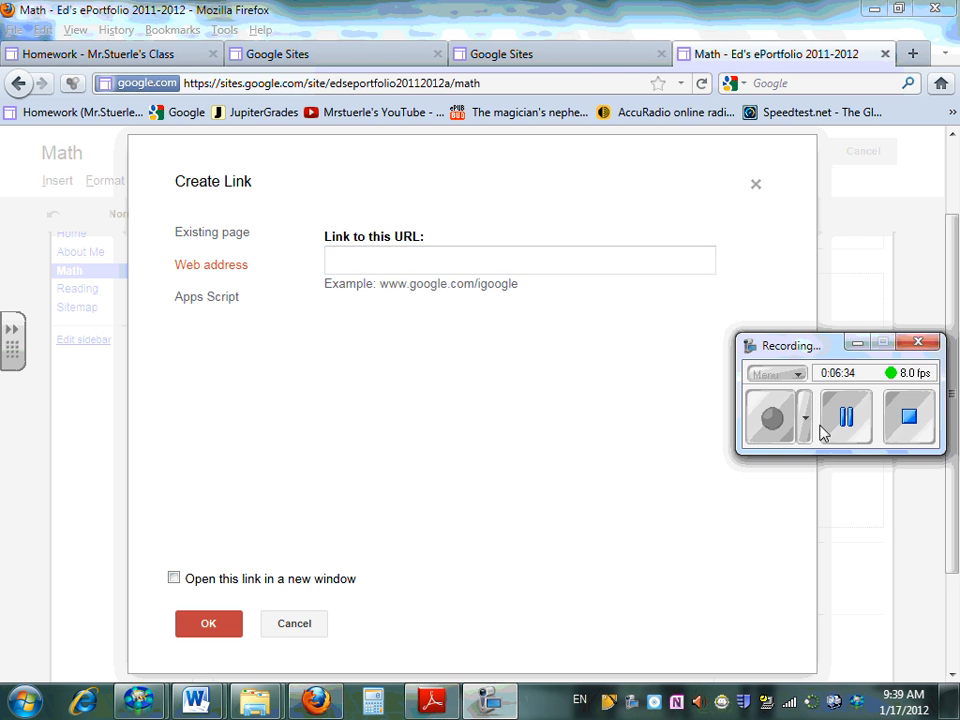
click(830, 430)
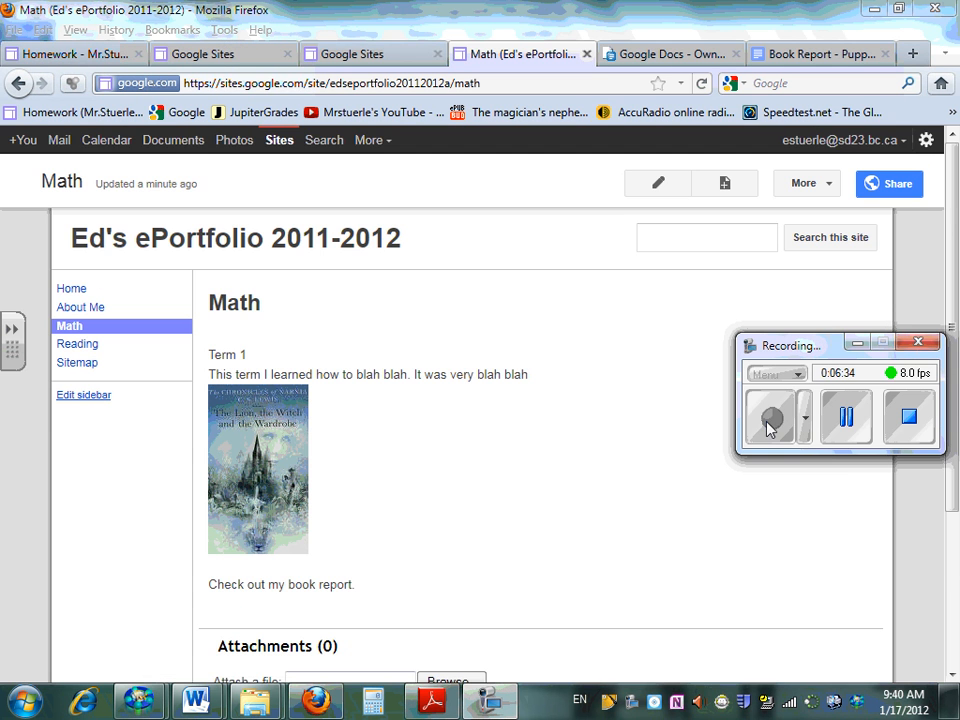
click(855, 342)
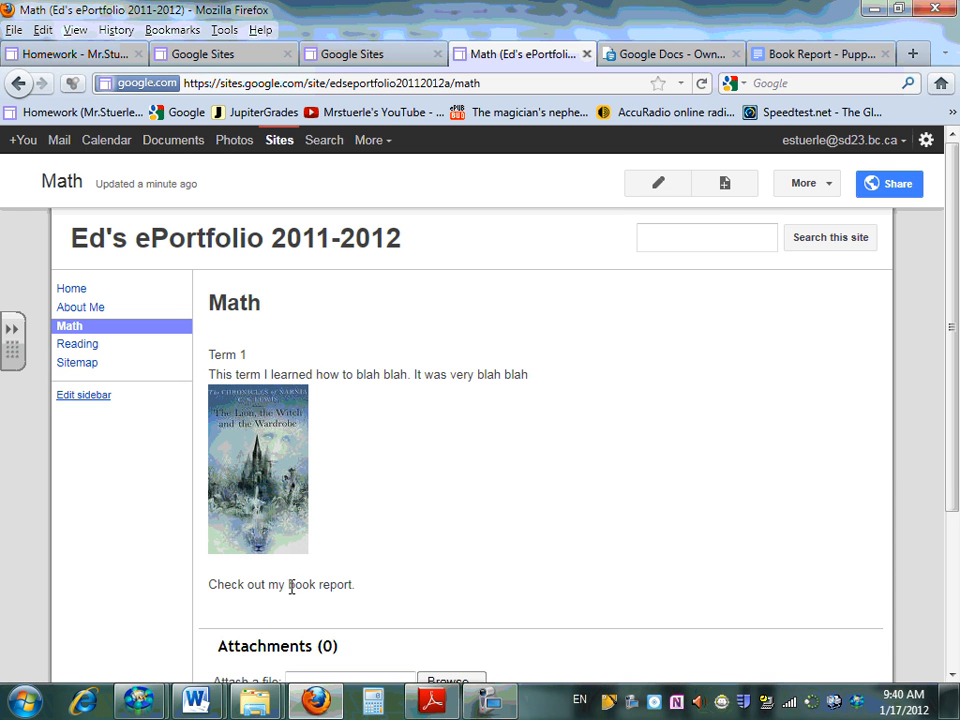
Edit the Math page to link the words "book report." to the copied web address of the Google Docs book report, and save the page
drag(289, 585, 350, 586)
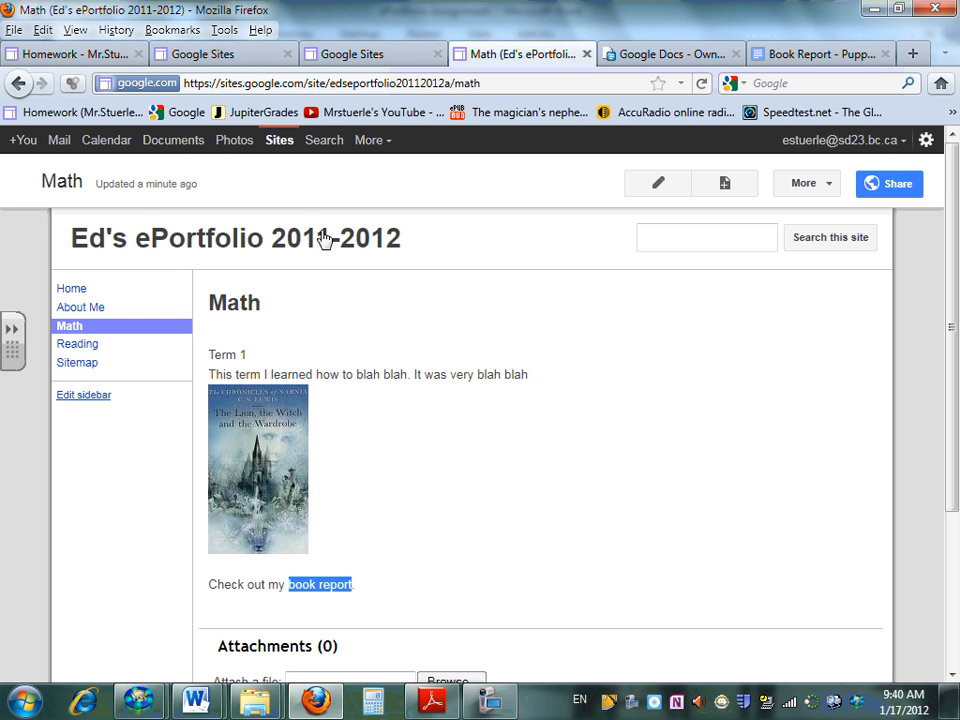
click(679, 193)
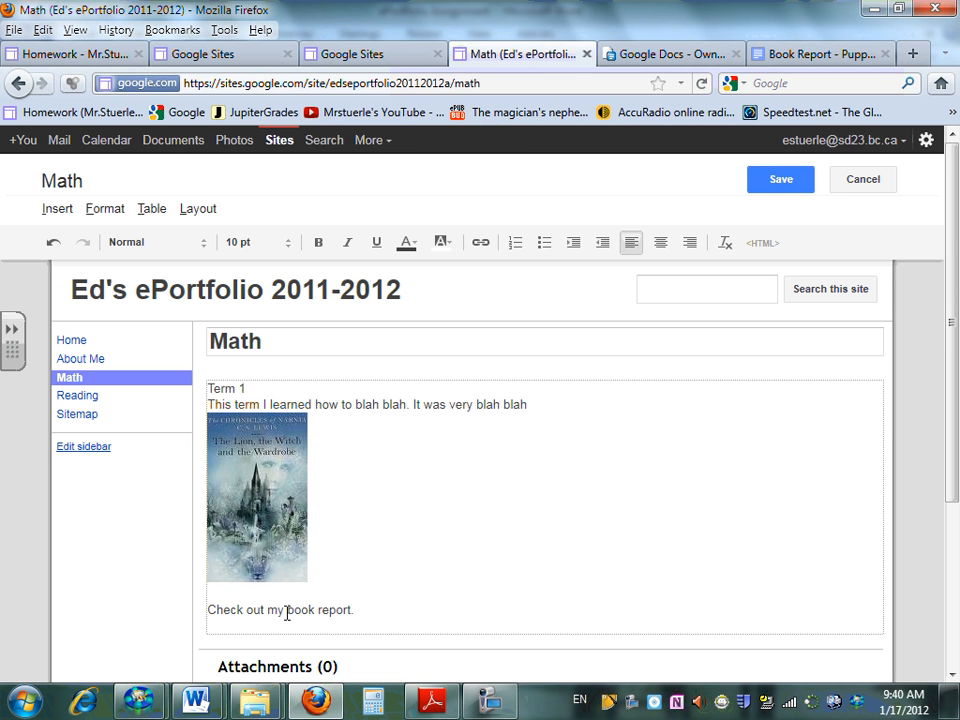
drag(287, 612, 354, 606)
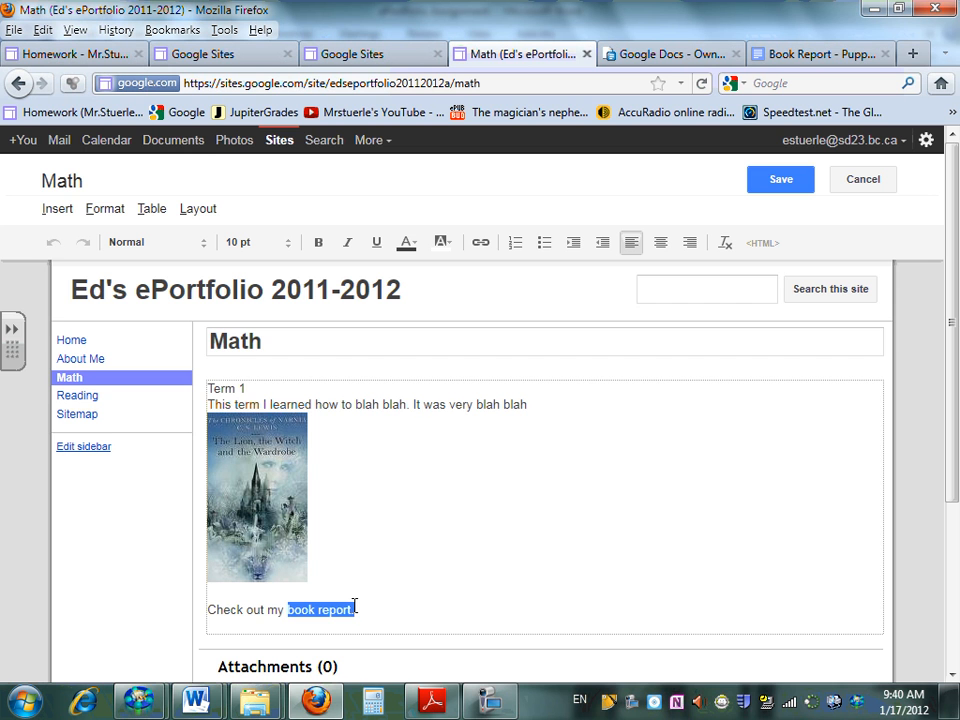
click(481, 243)
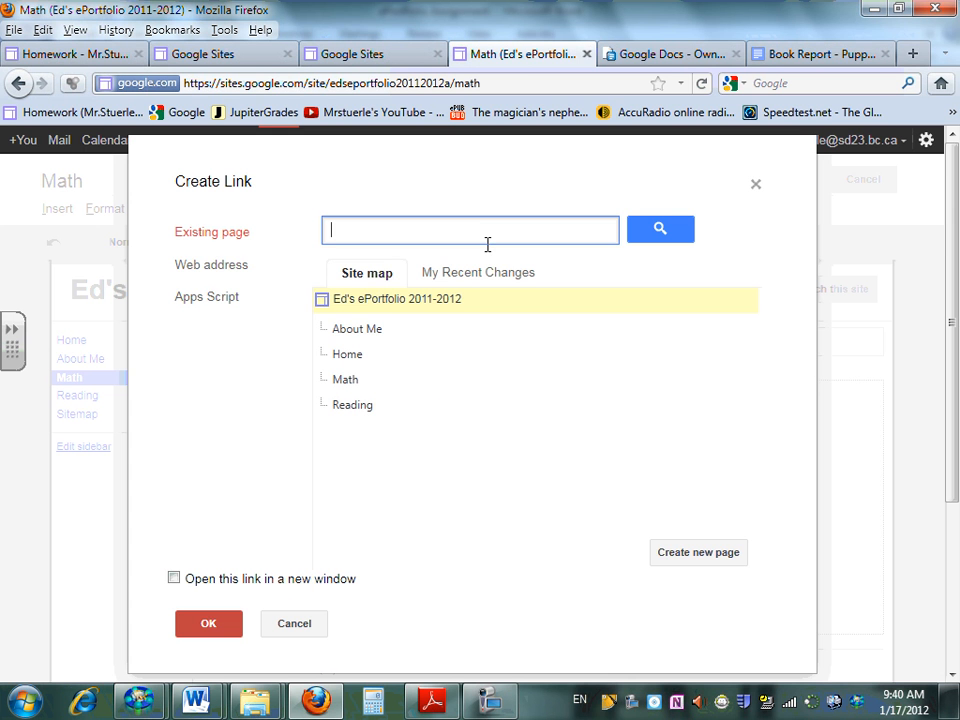
click(192, 266)
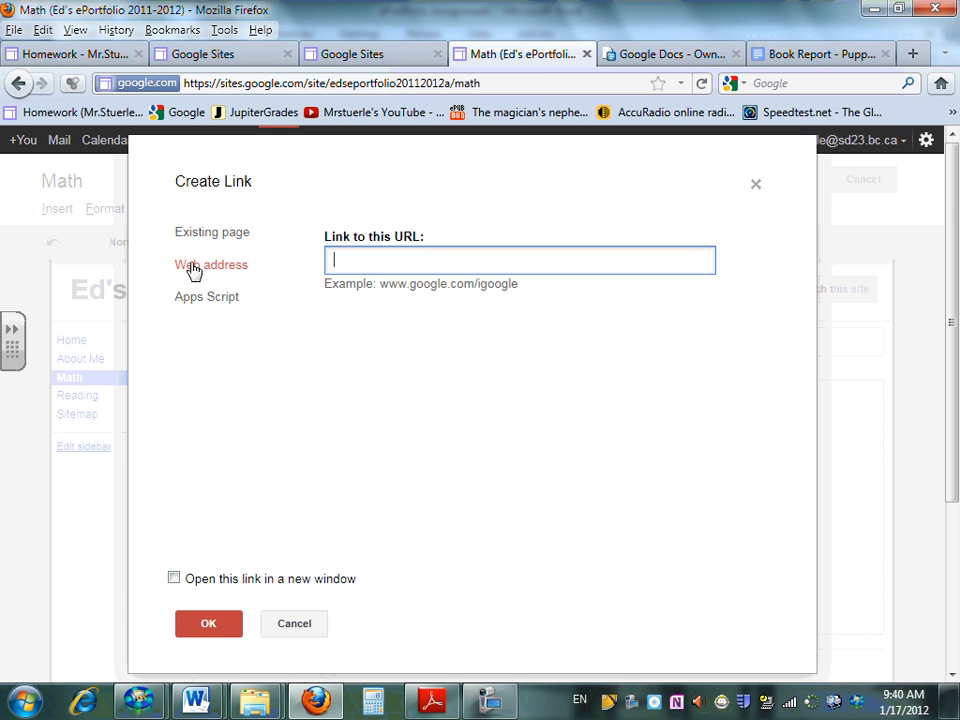
right_click(340, 259)
click(379, 343)
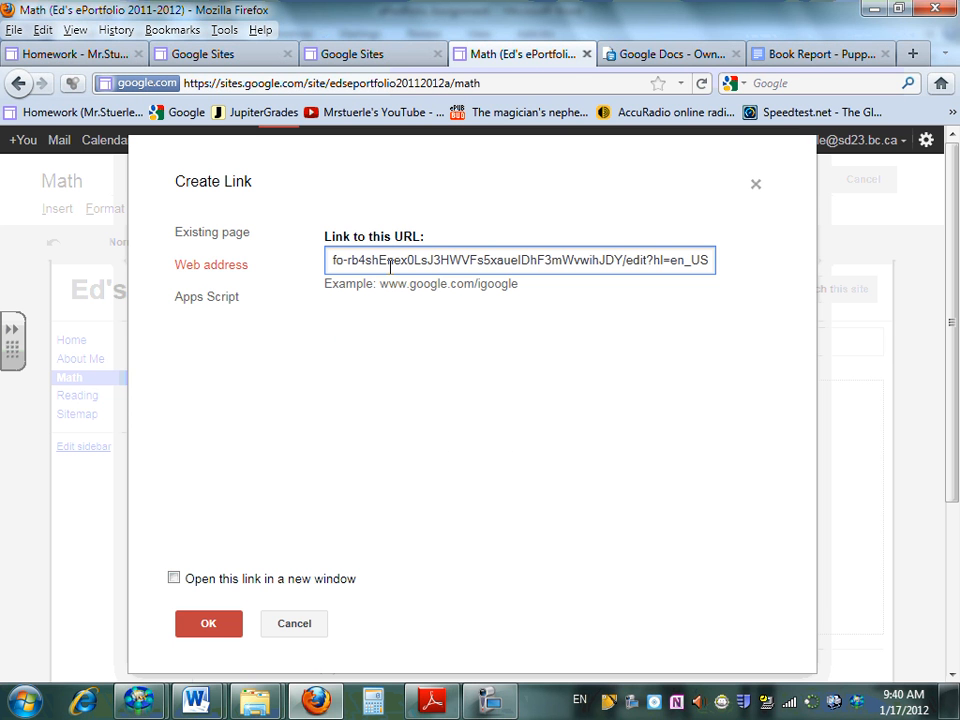
click(209, 624)
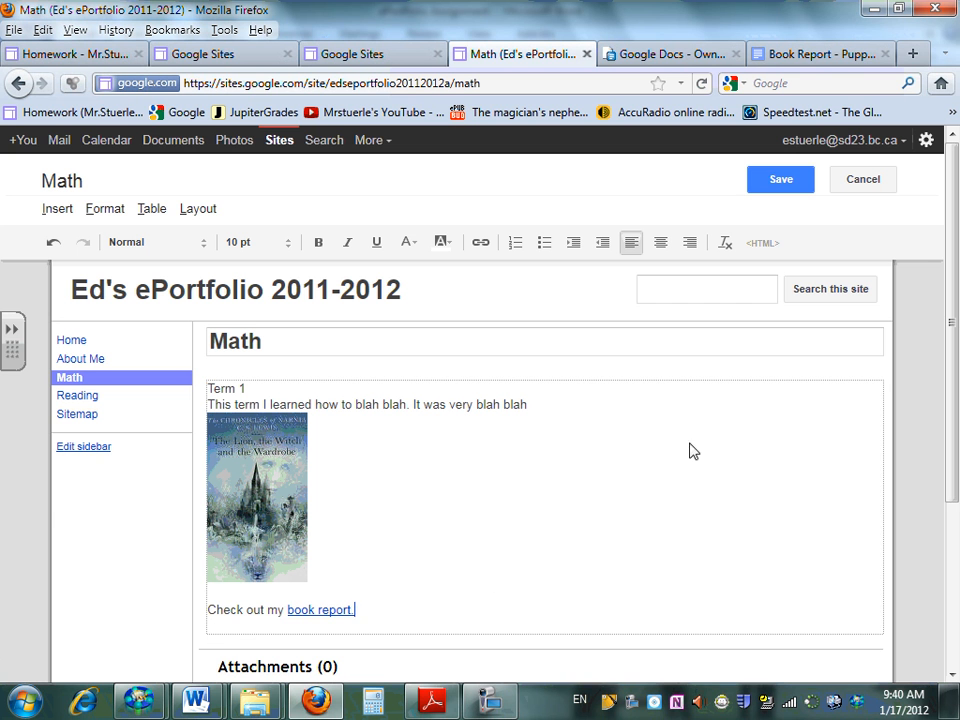
click(766, 192)
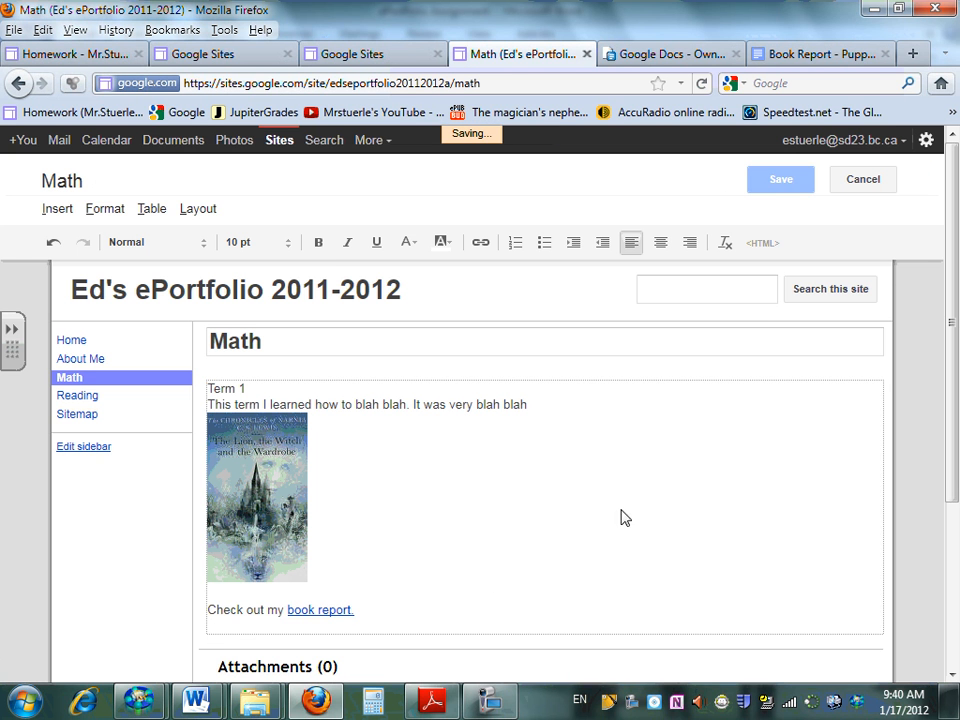
Test the book report link by looking through the Puppy Pages document it opens, and go back to the Math page
click(338, 590)
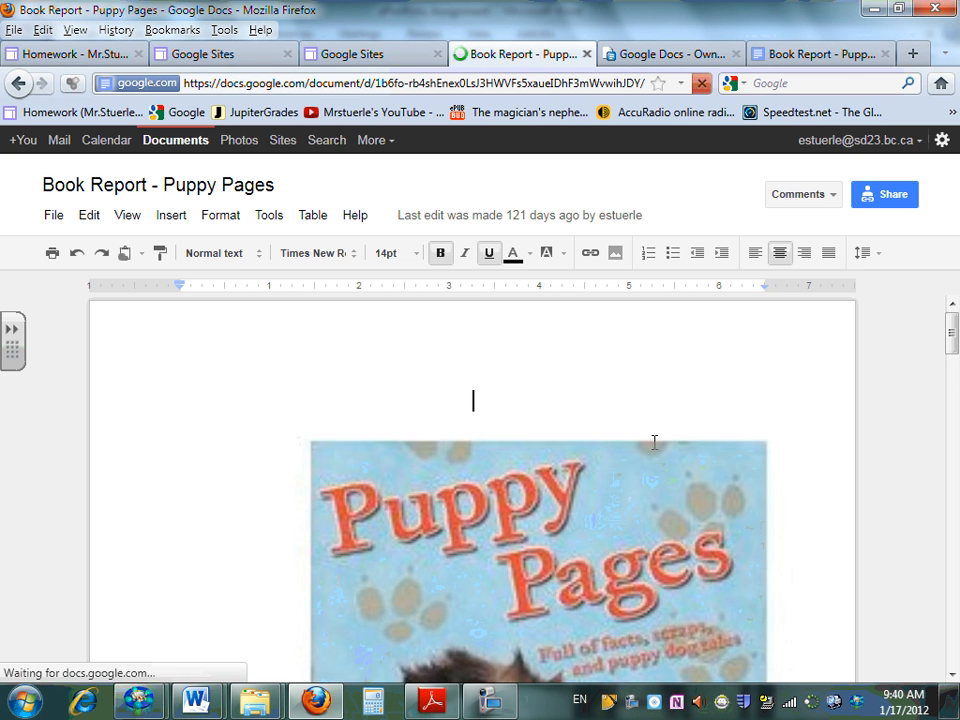
scroll(900, 300, down, 2)
scroll(760, 510, down, 8)
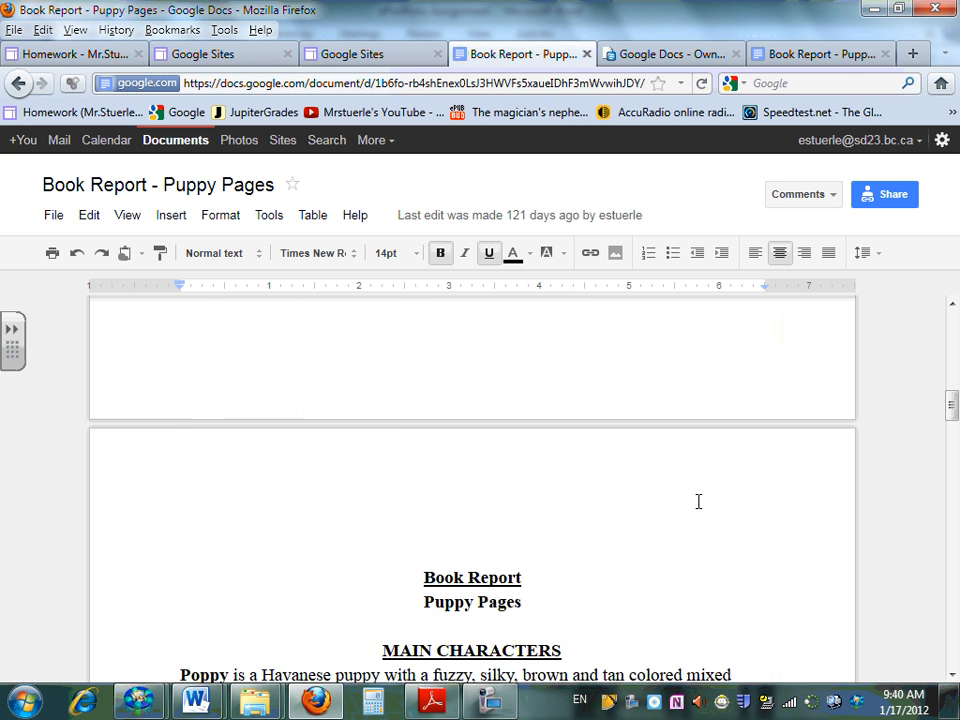
scroll(698, 501, down, 8)
scroll(690, 495, up, 5)
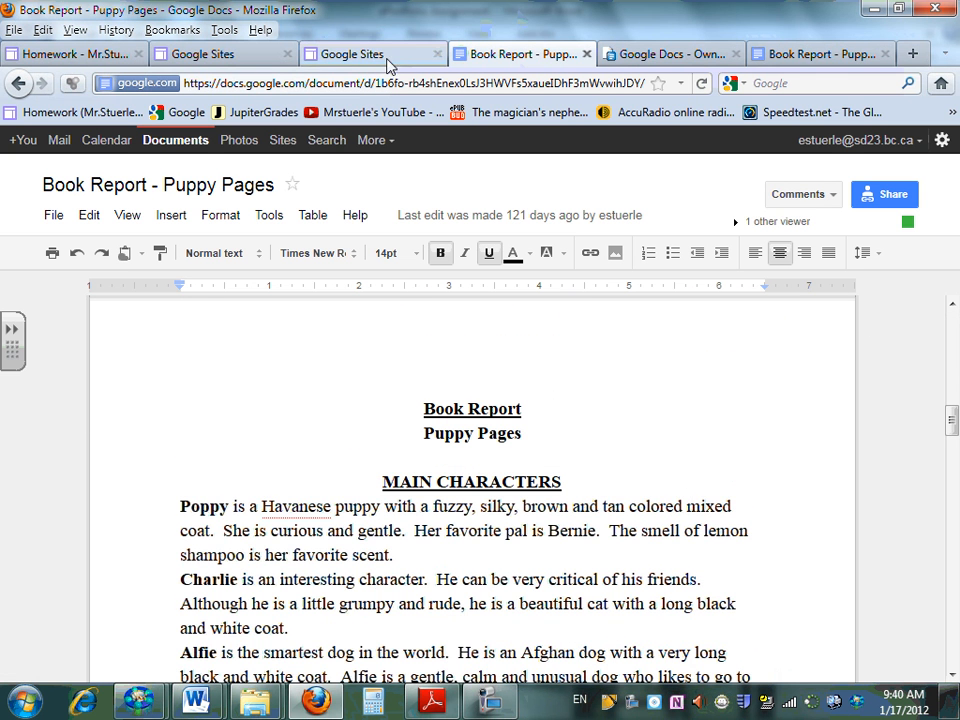
click(17, 86)
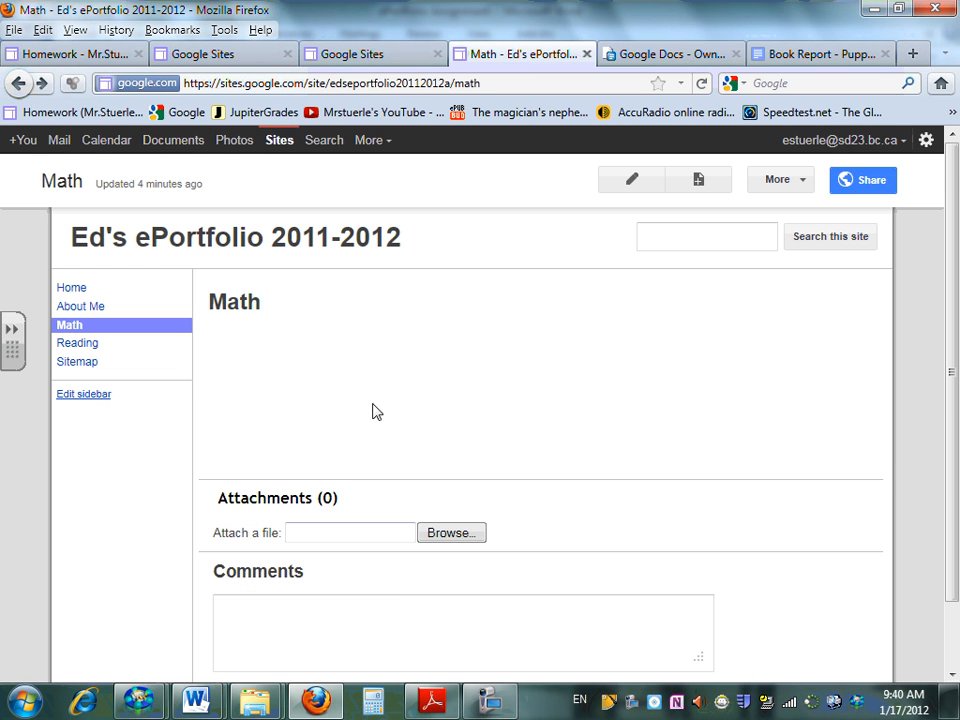
Read instructions 10 to 12 of the ePortfolio Assignment in Word, on assignment links, internet pictures and making the ePortfolio private
mouse_move(196, 700)
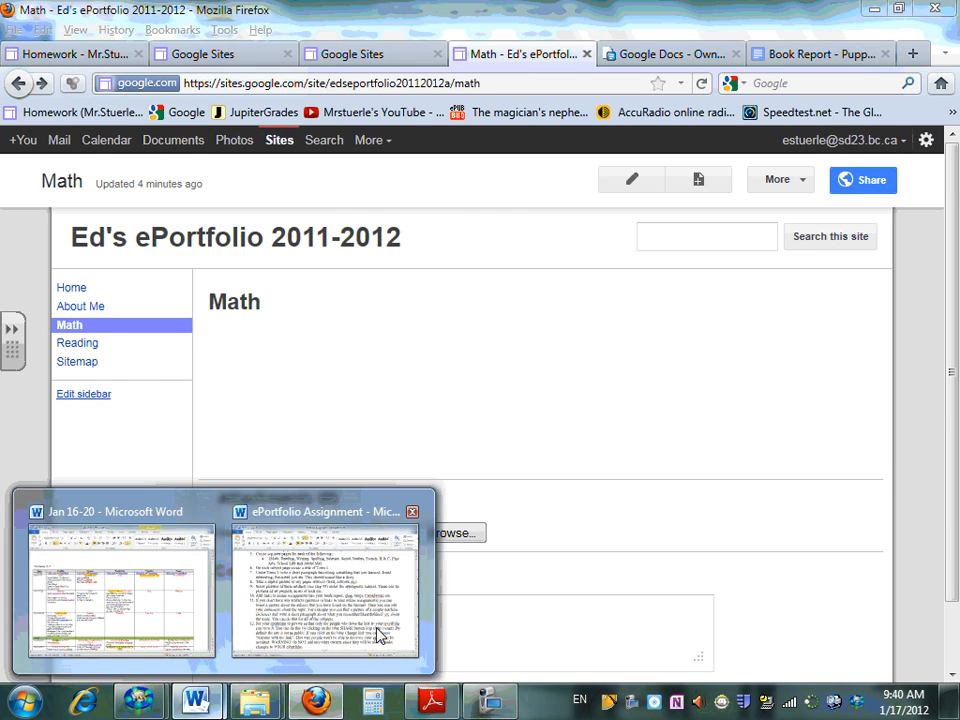
click(379, 635)
drag(121, 364, 390, 364)
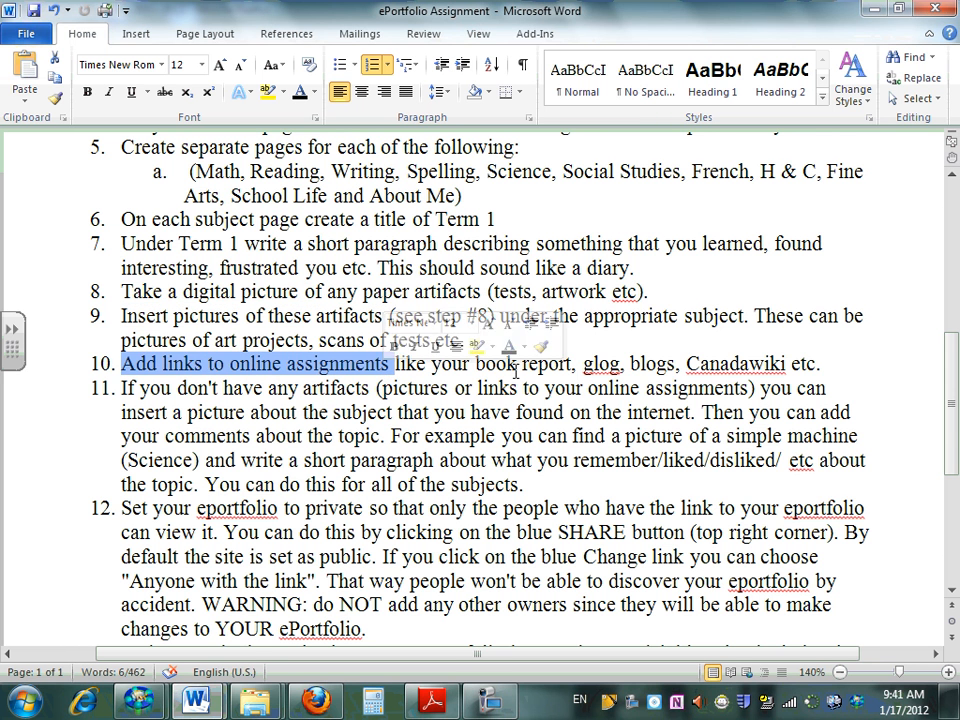
click(291, 412)
scroll(240, 478, down, 1)
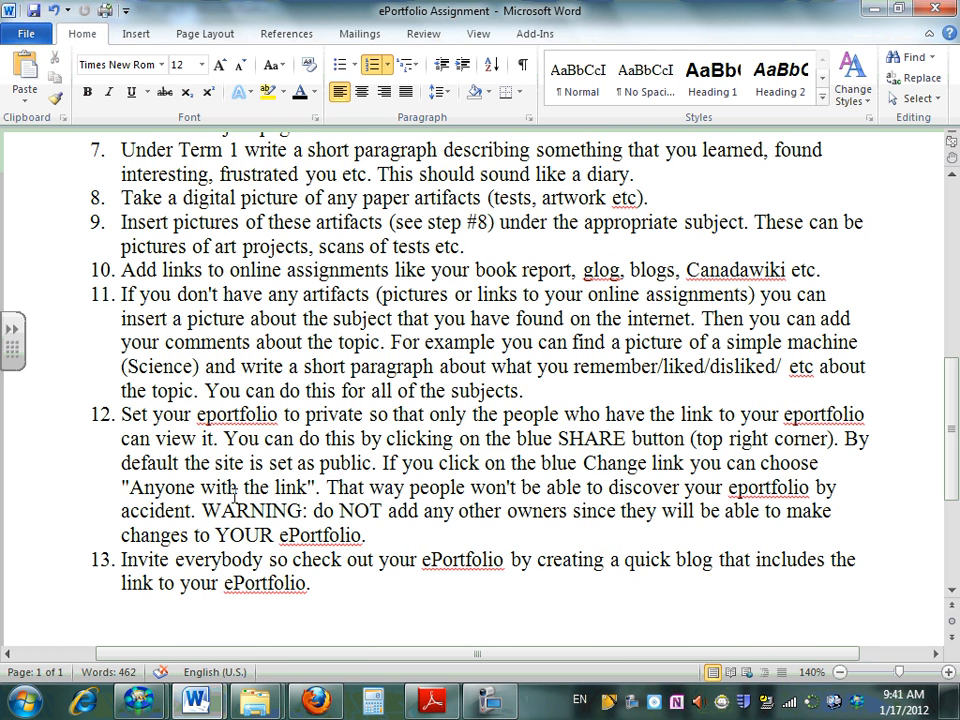
double_click(353, 418)
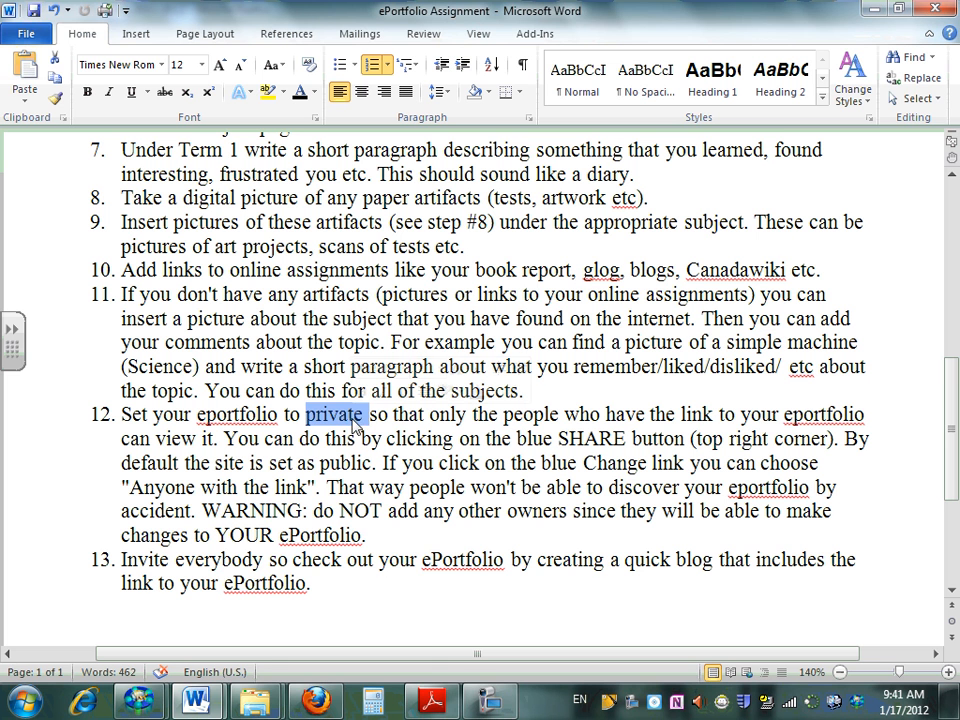
Switch back to the site in Firefox, change its sharing visibility to "Anyone with the link" and save the setting
click(318, 712)
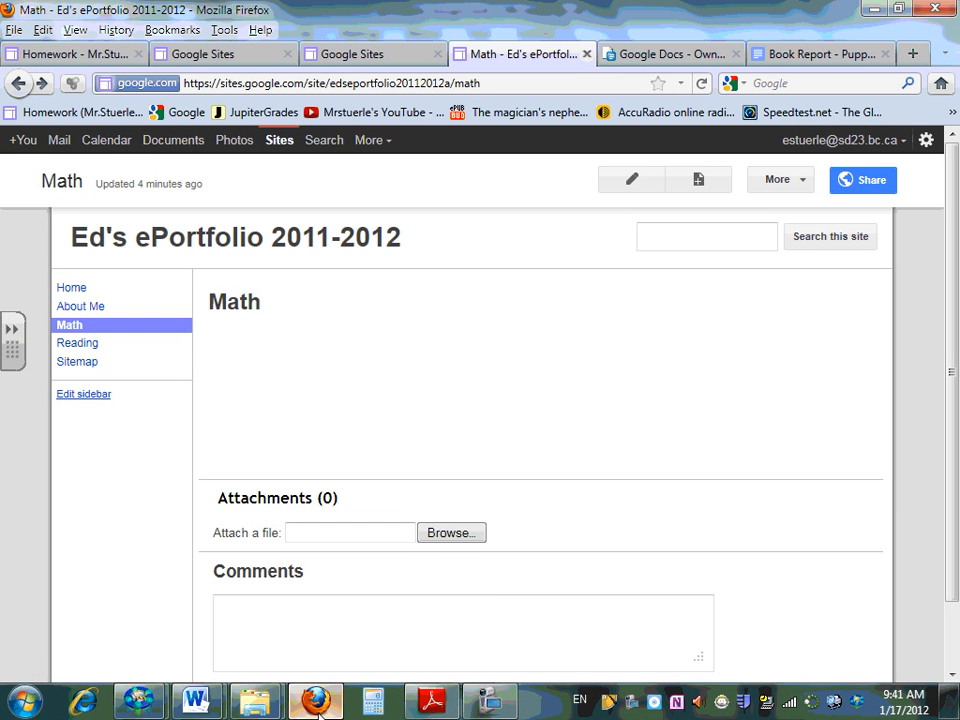
click(863, 188)
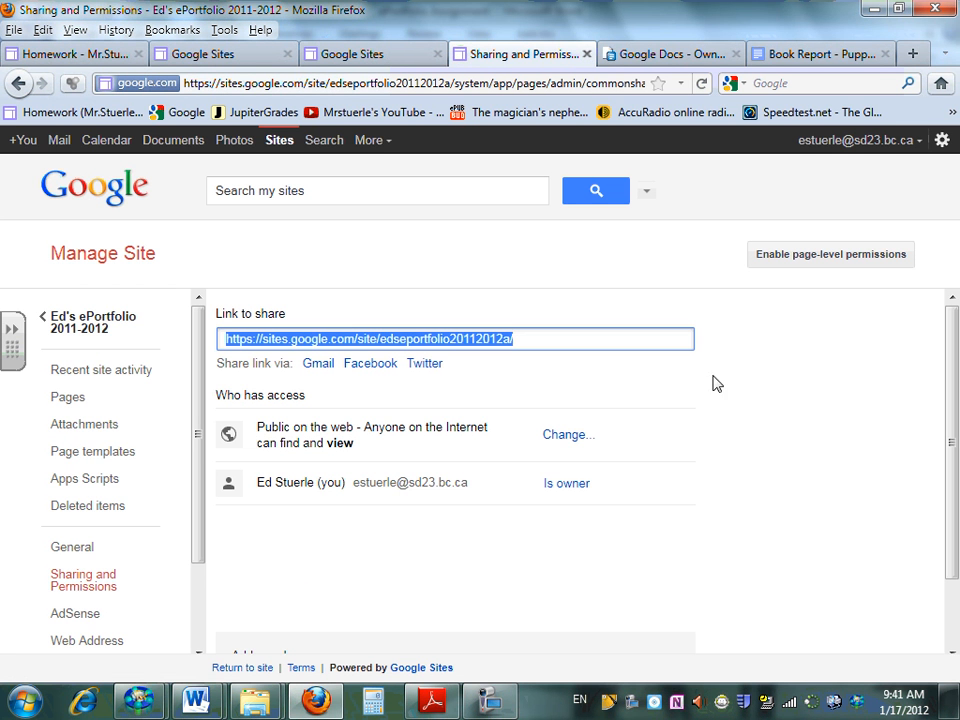
click(565, 435)
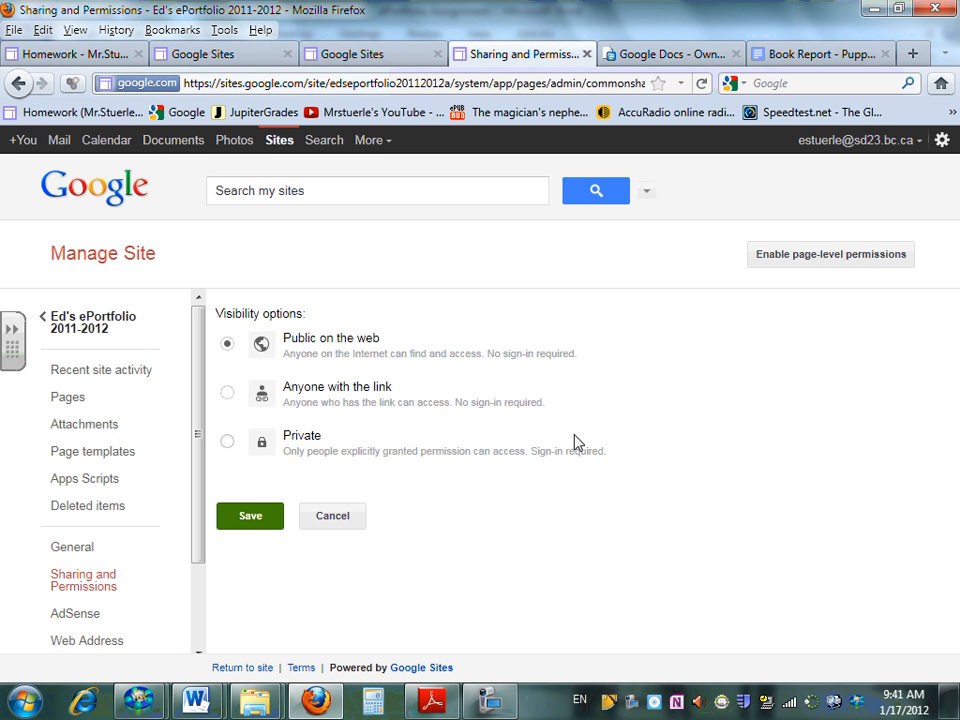
click(227, 393)
click(248, 524)
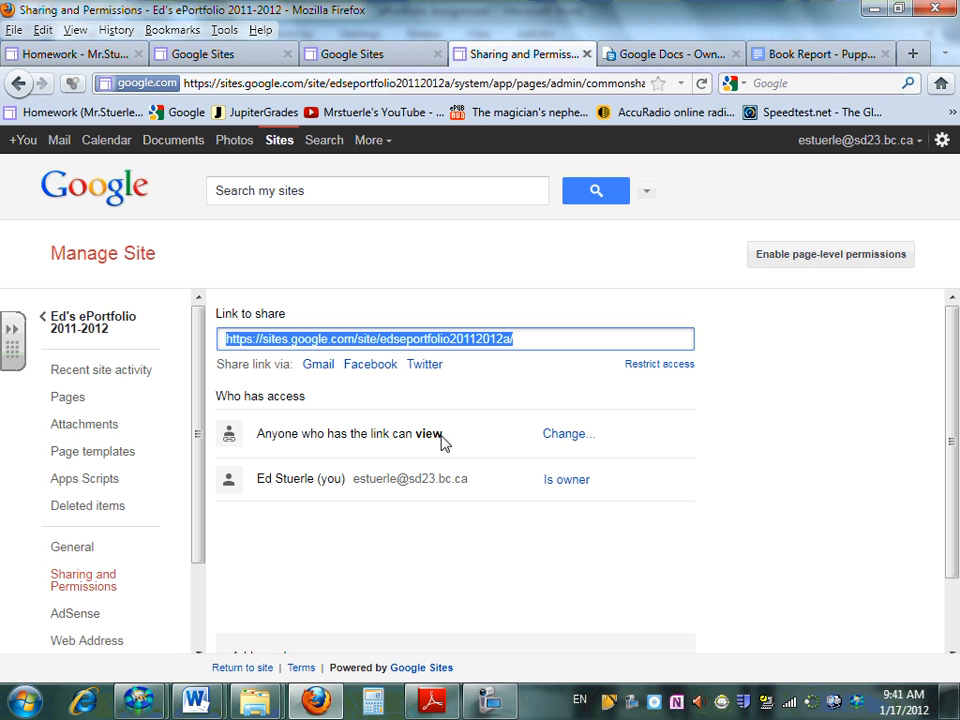
Review the site's visibility options once more, leave them without saving, and check who has access
click(562, 437)
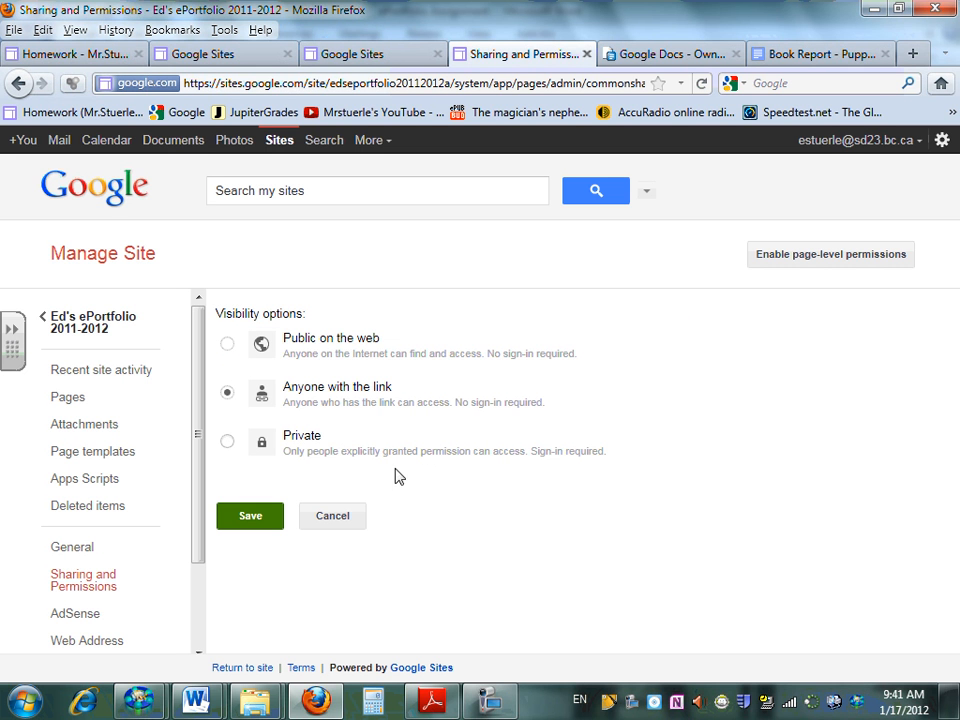
click(325, 516)
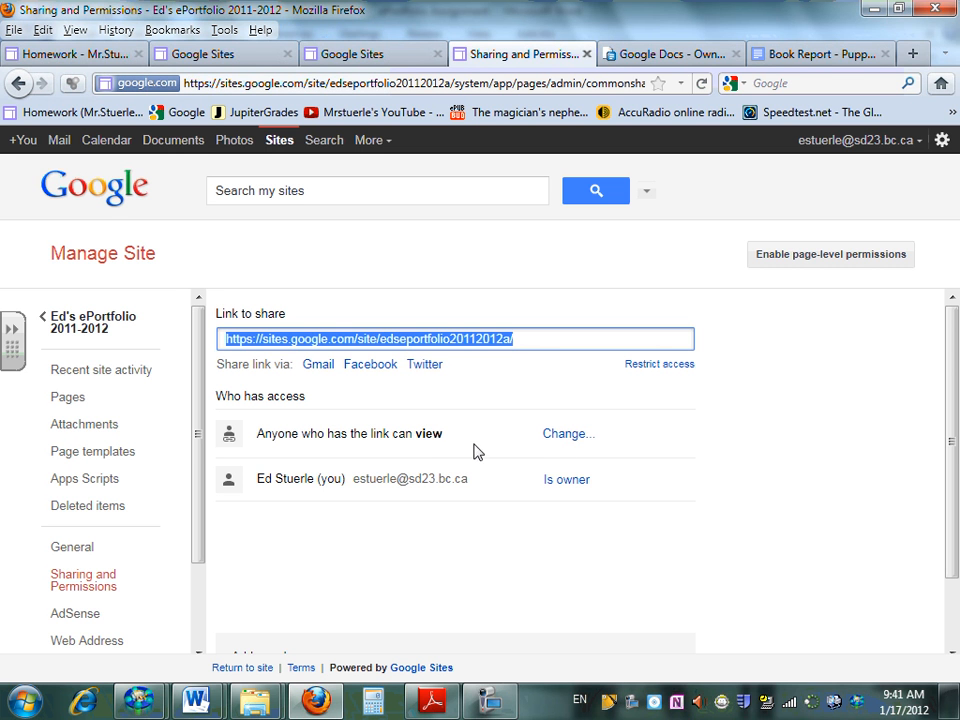
double_click(424, 437)
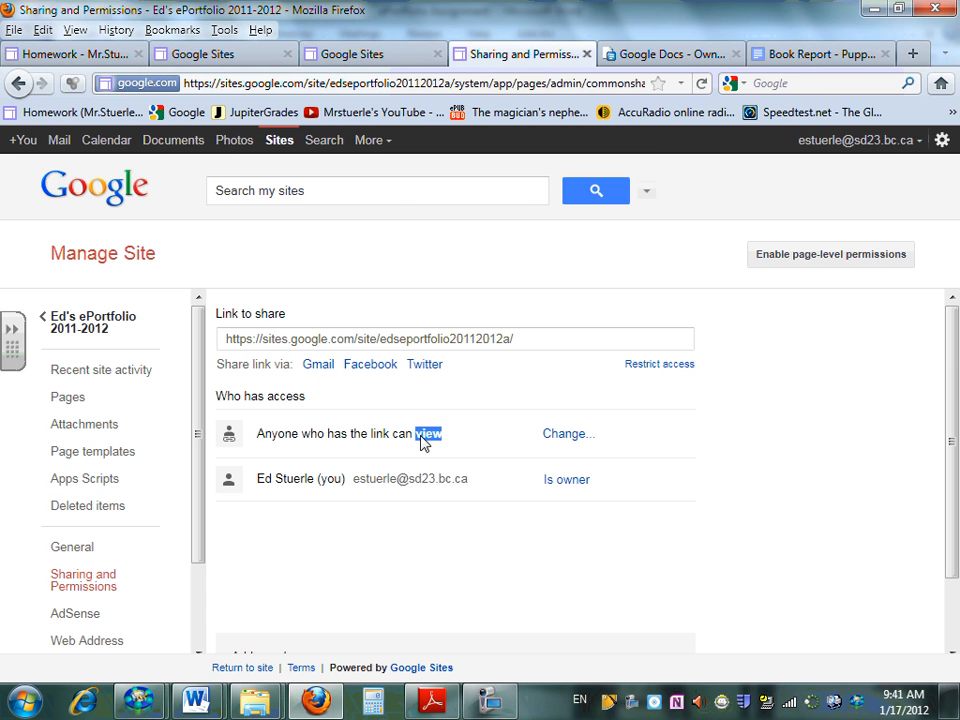
click(424, 441)
Read instruction 13 in the Word assignment about inviting everybody through a quick blog that includes the ePortfolio link
key(alt+Tab)
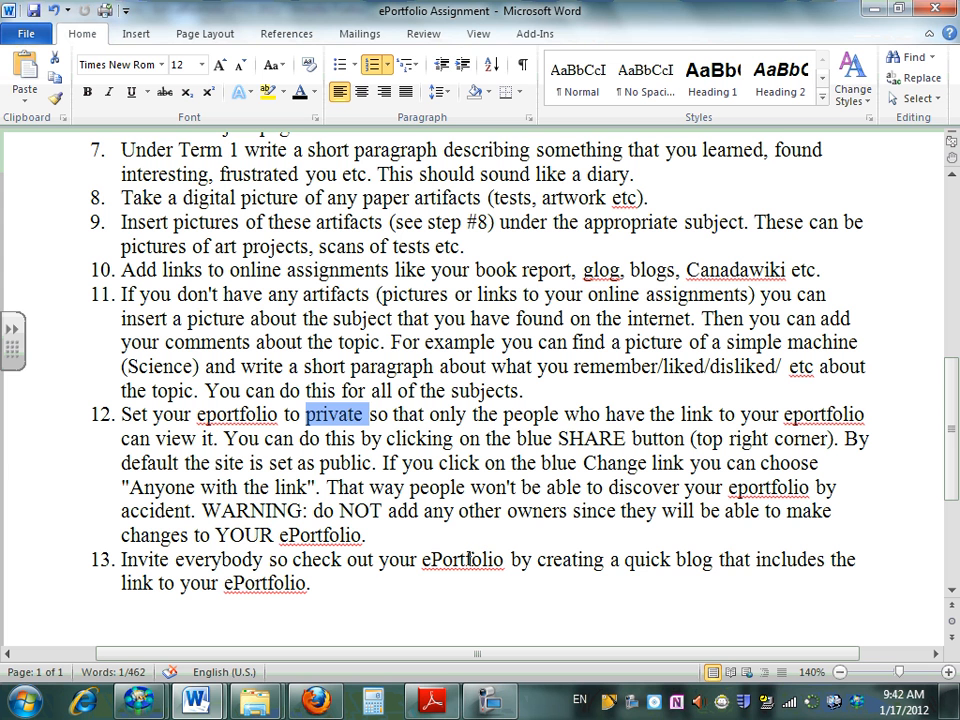
double_click(688, 559)
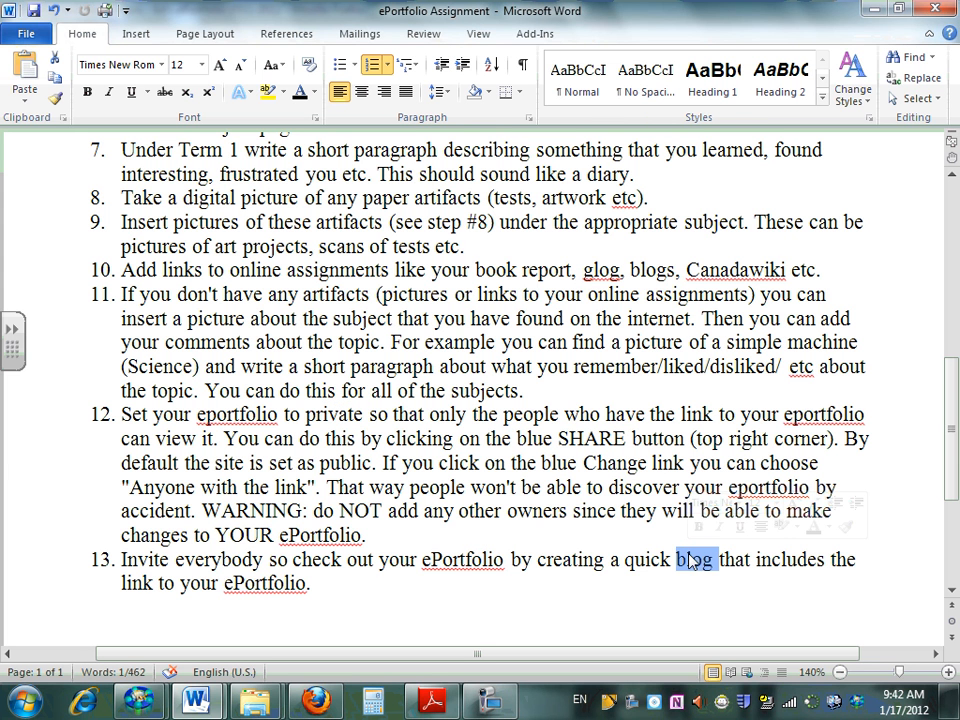
double_click(285, 585)
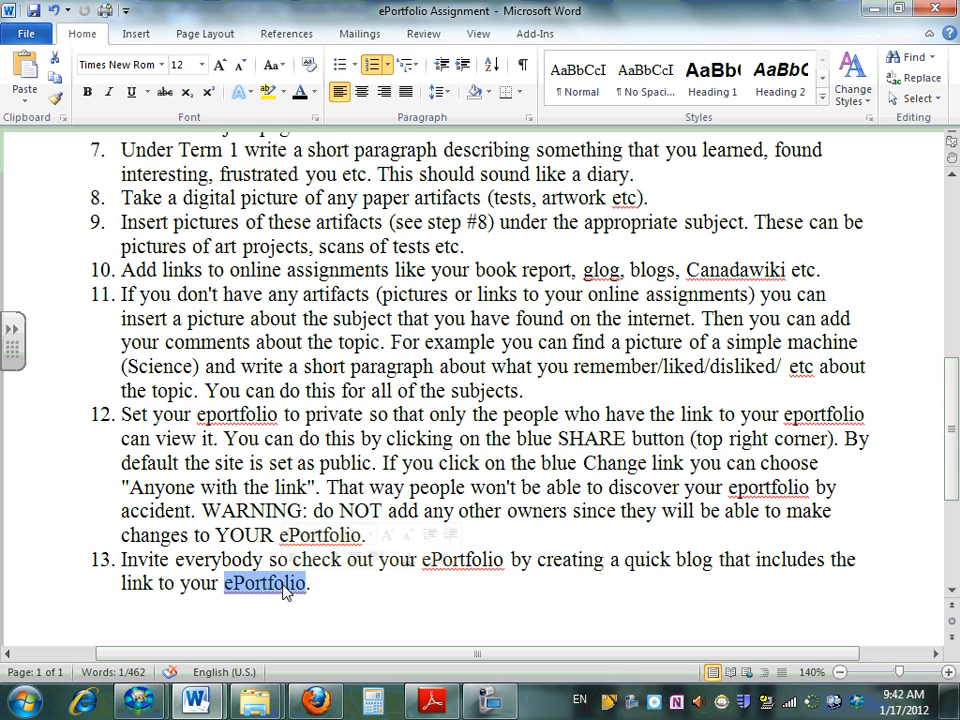
click(477, 705)
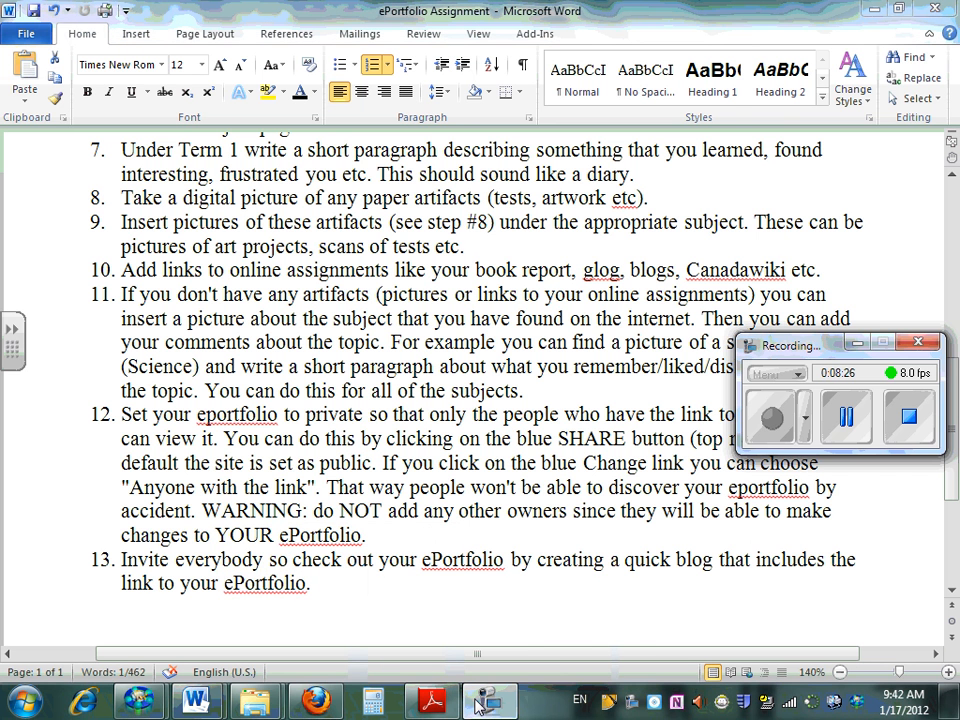
click(846, 416)
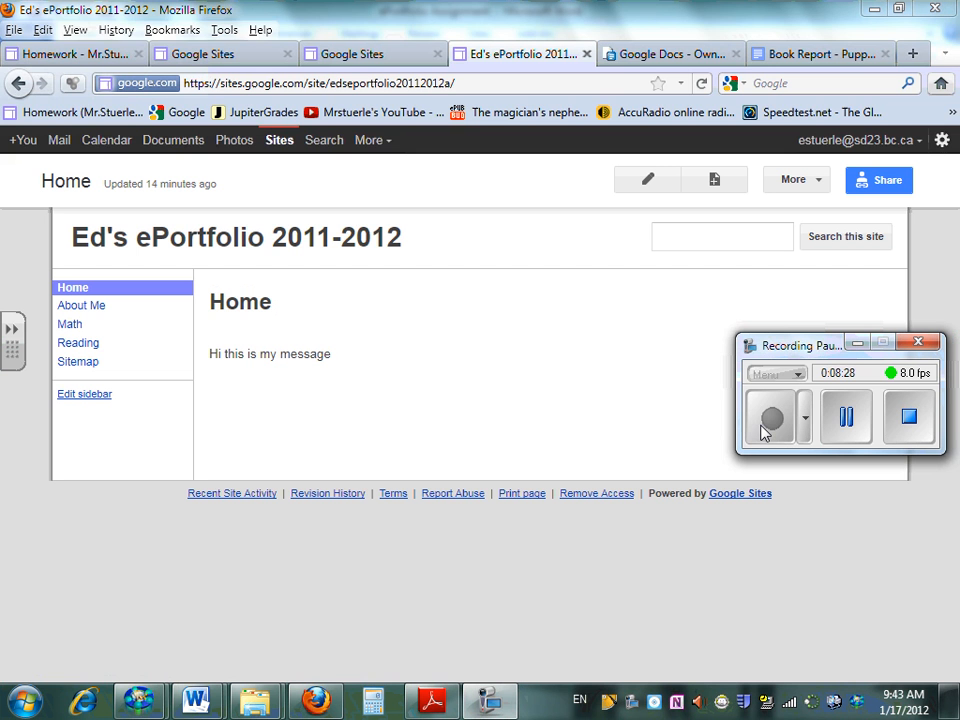
click(763, 430)
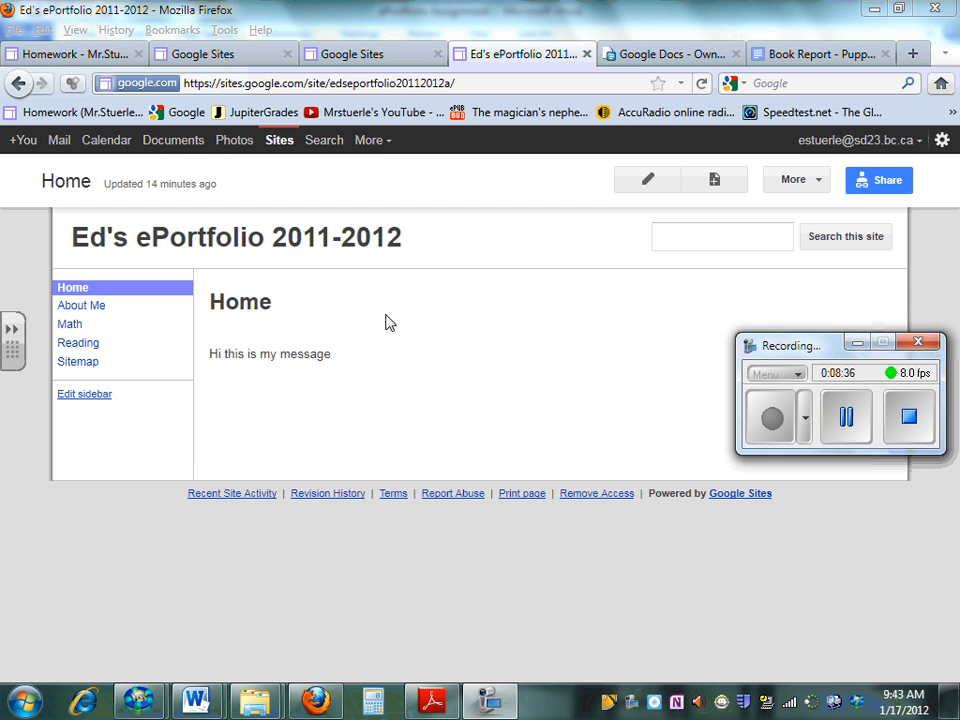
click(857, 343)
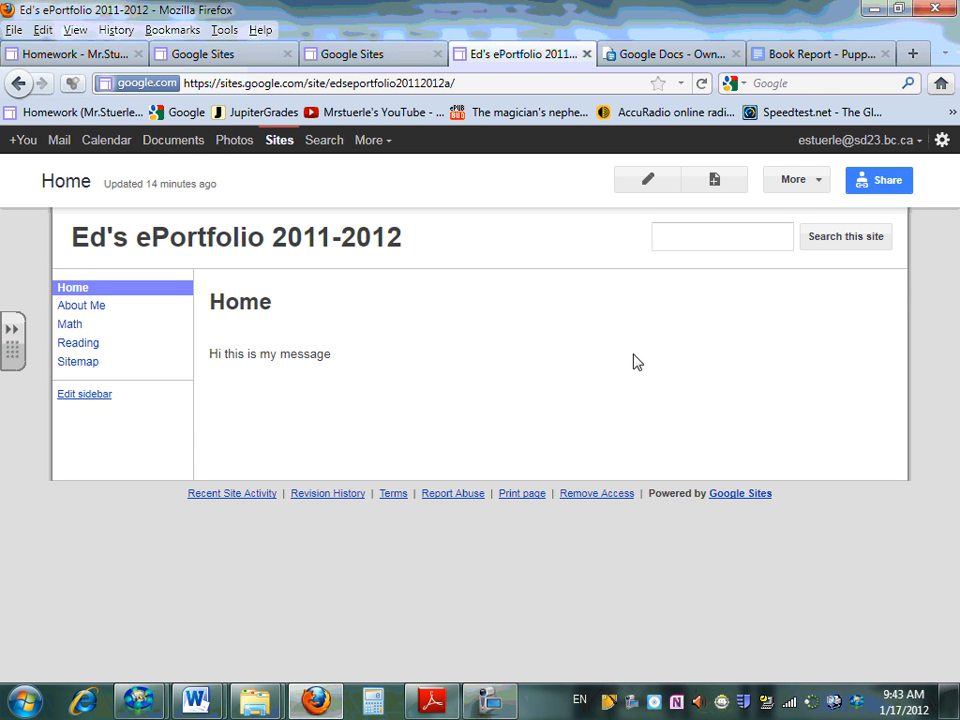
Open the site management settings from the ePortfolio's Home page and look at the Colors and Fonts options
click(820, 182)
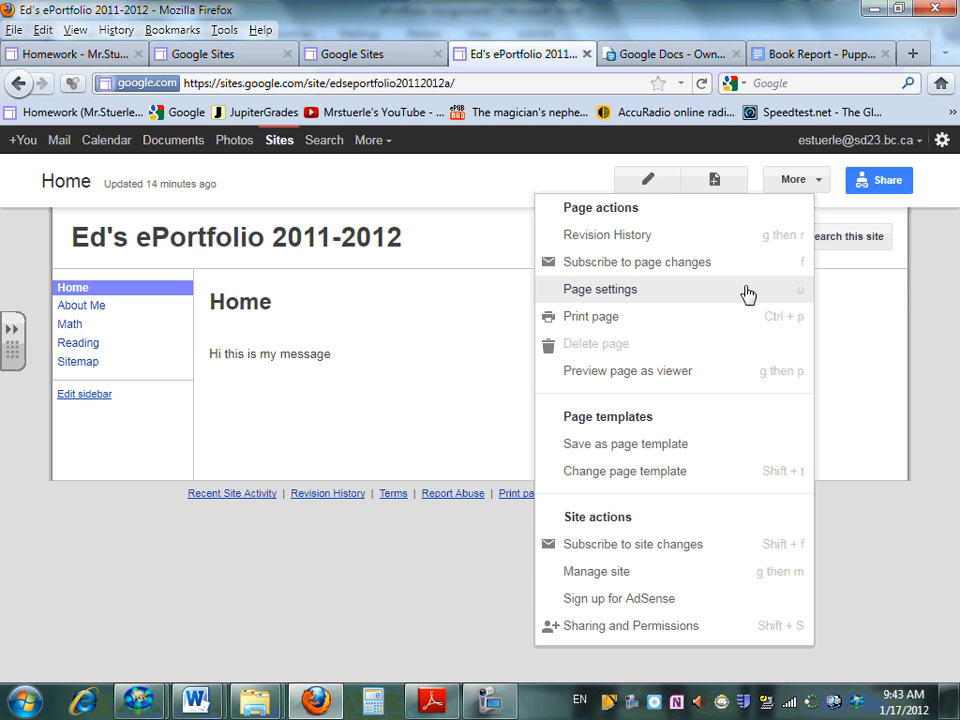
click(593, 573)
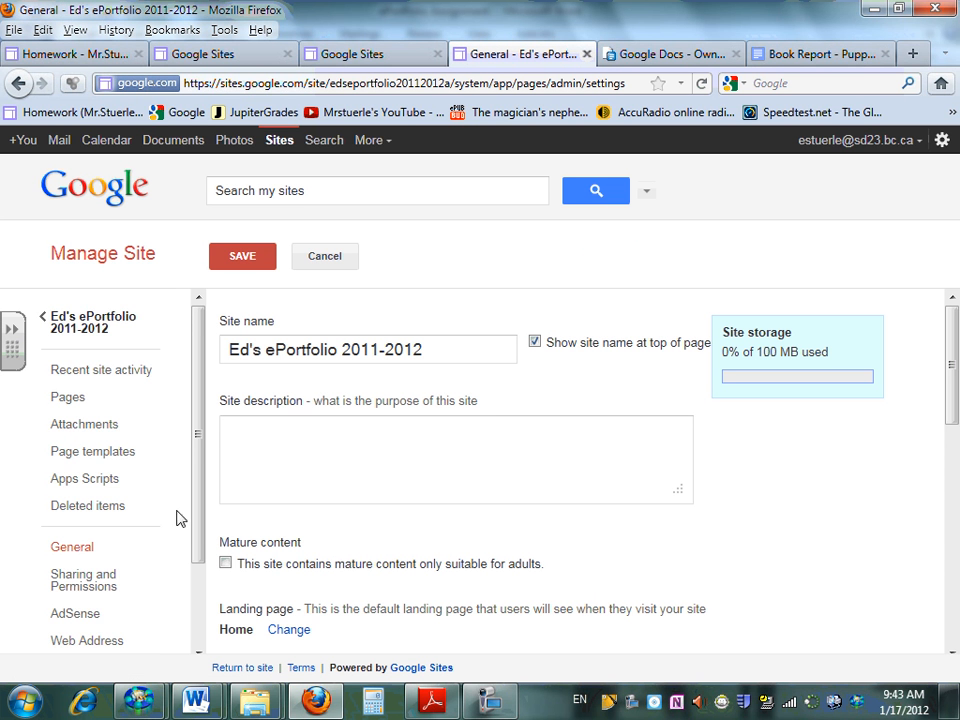
drag(206, 372, 191, 508)
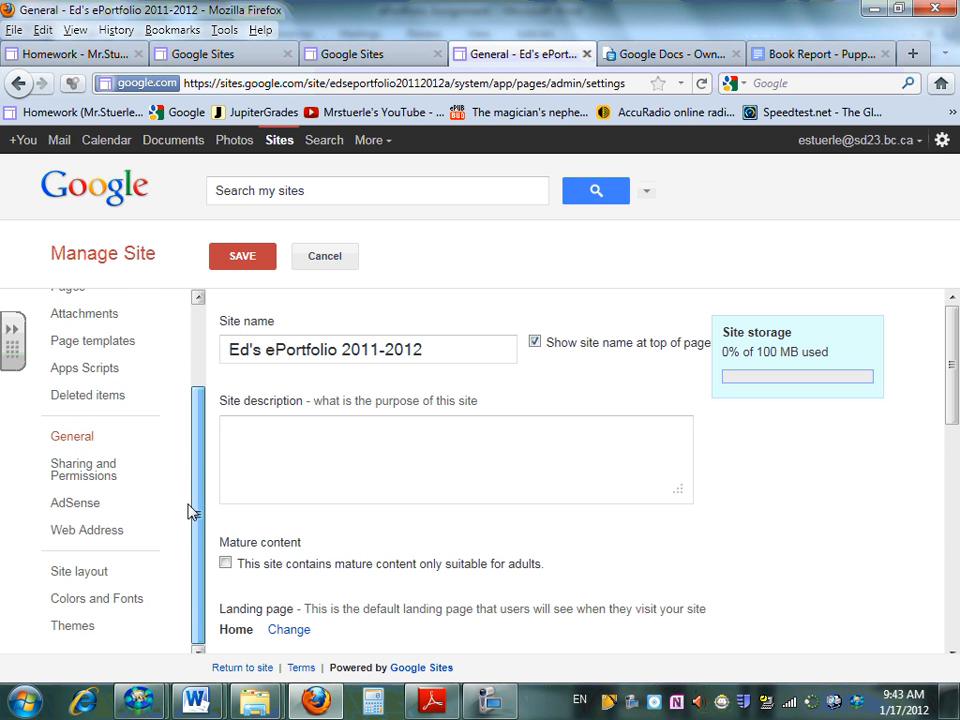
click(68, 603)
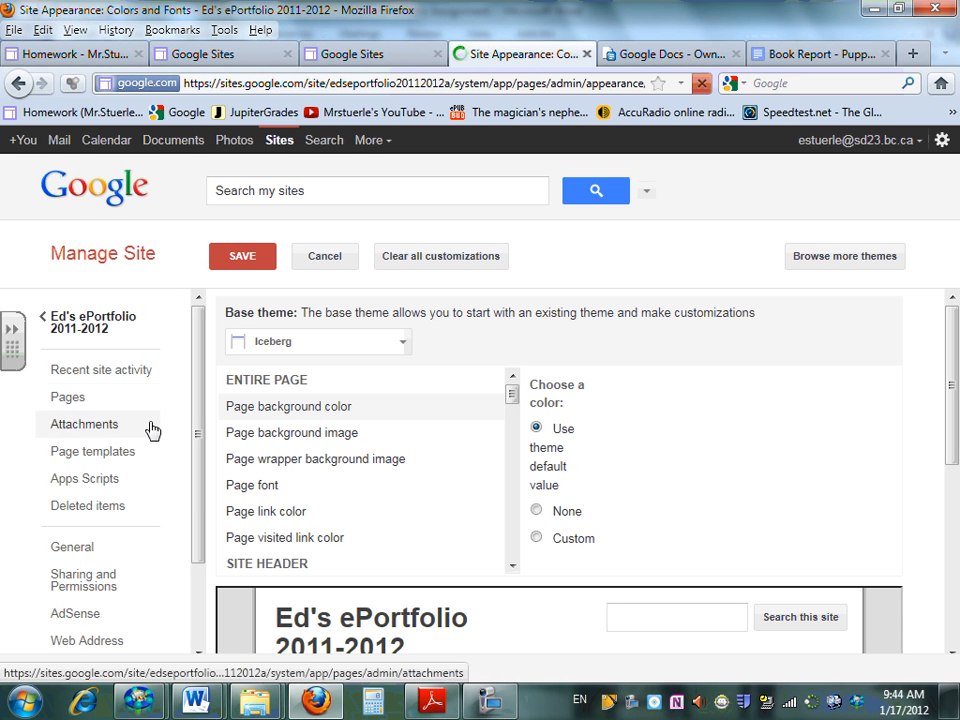
click(17, 86)
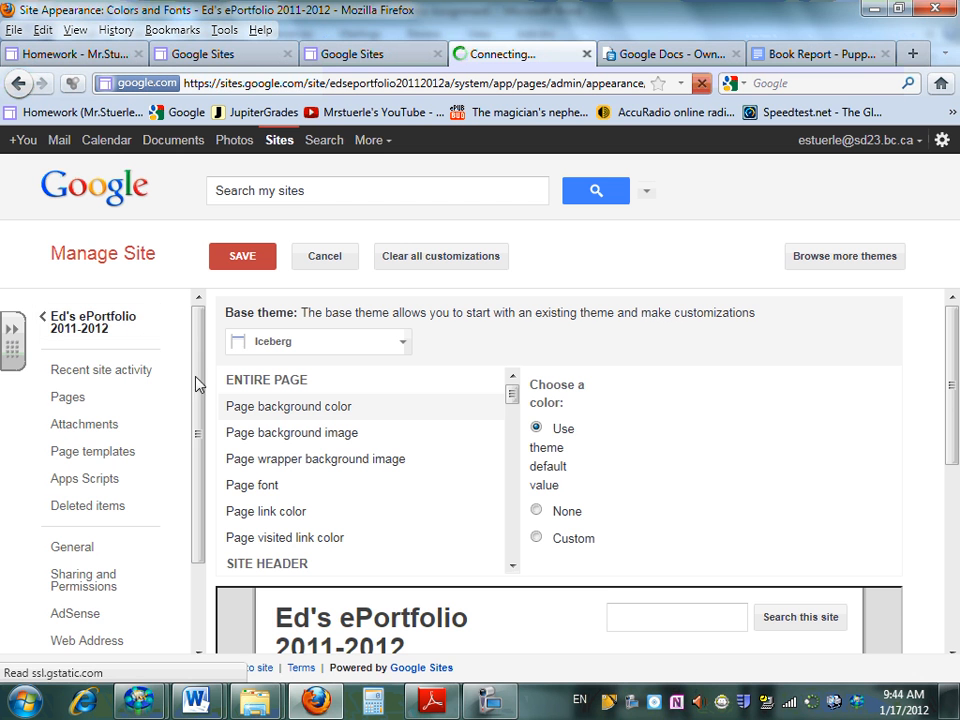
Open the site's Themes settings and browse the available themes down to the row with Garden and Treehouse
click(490, 700)
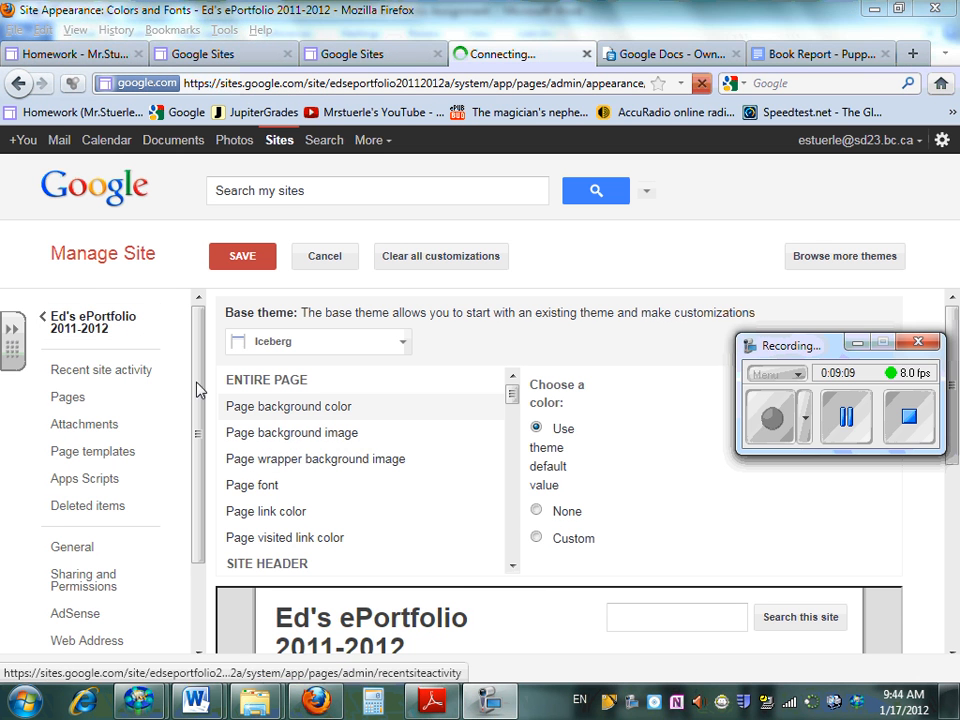
drag(198, 422, 206, 521)
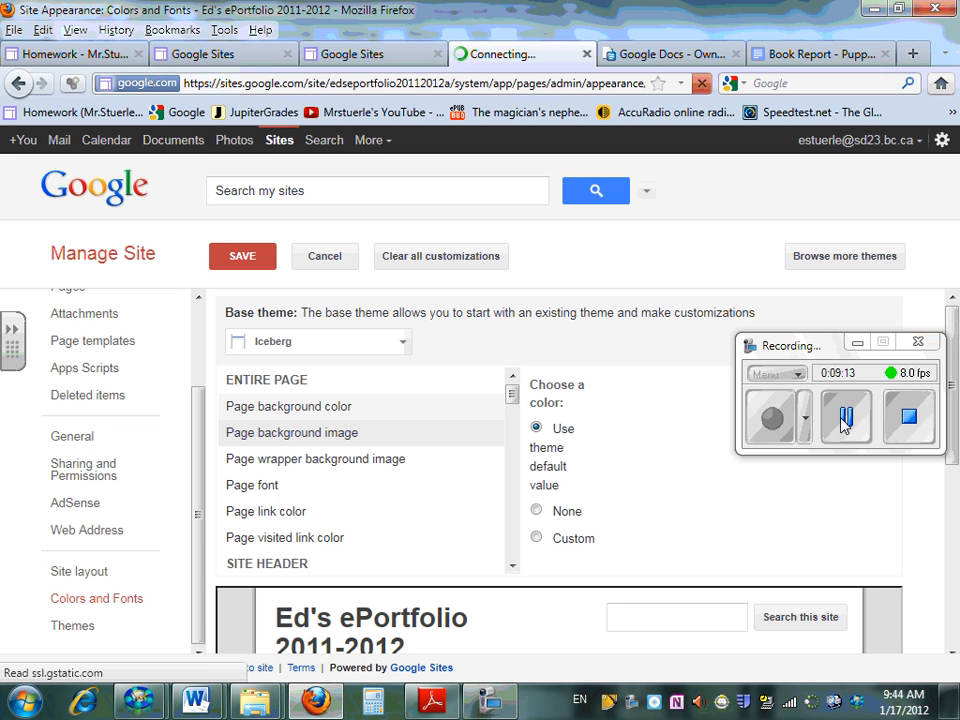
click(856, 343)
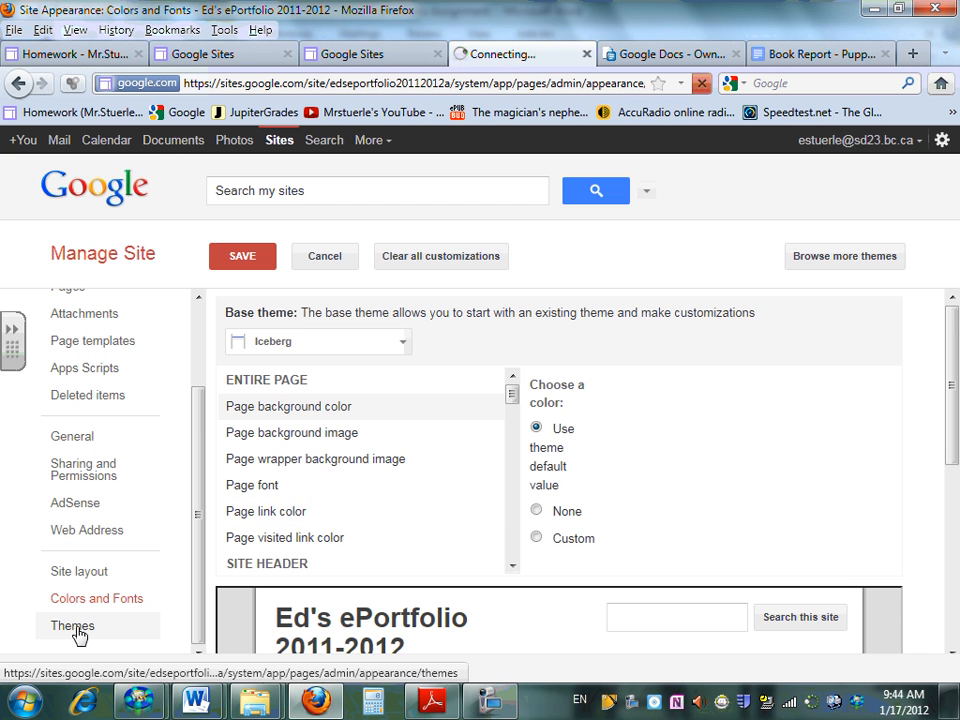
click(78, 634)
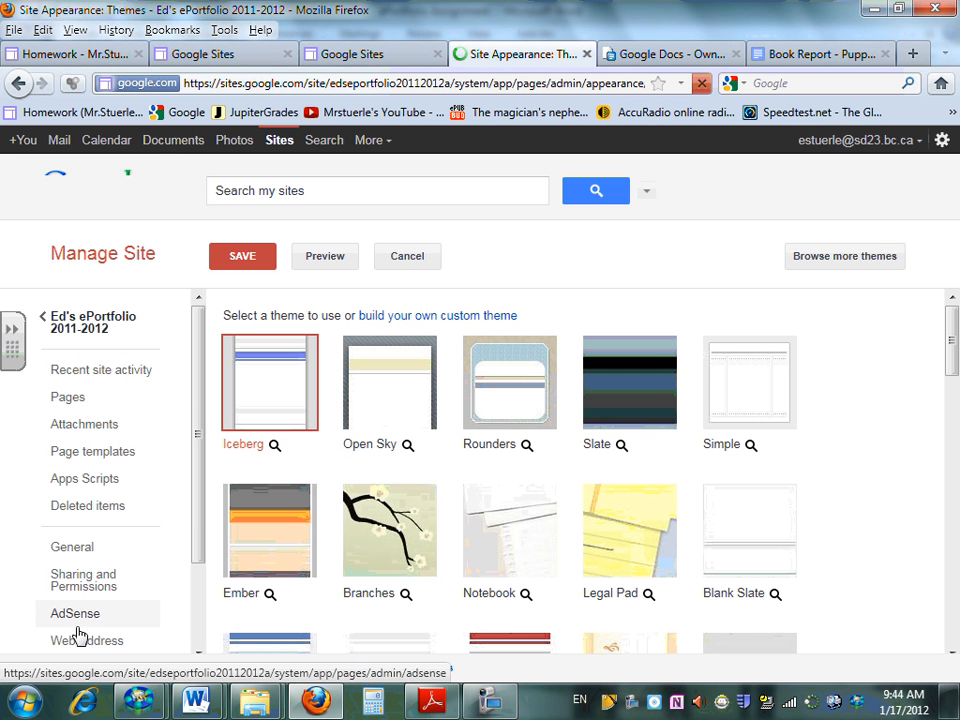
drag(955, 365, 956, 556)
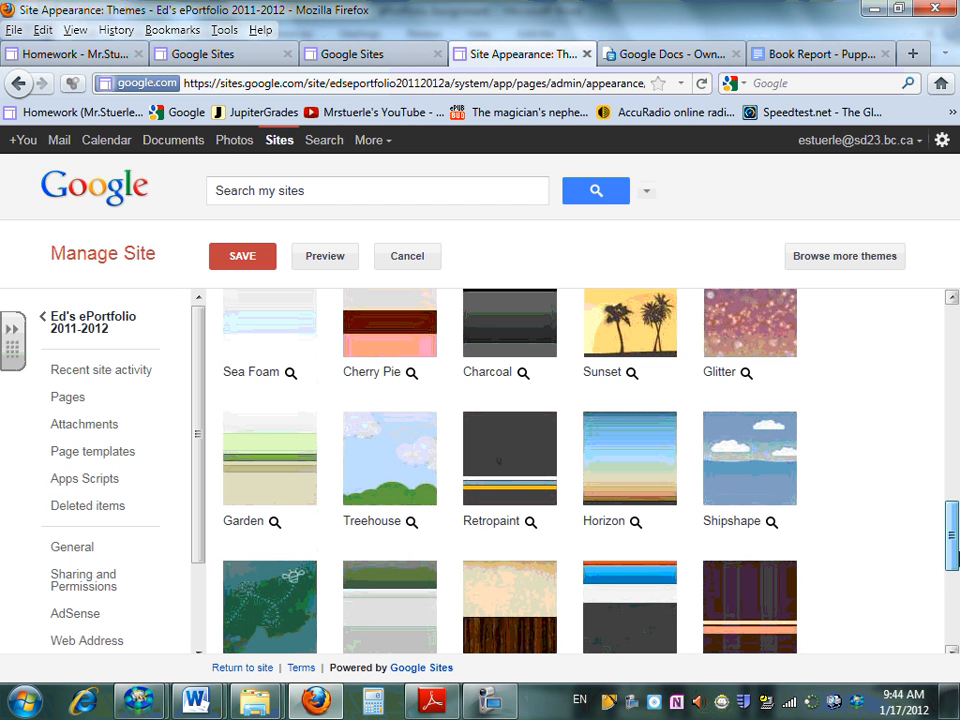
Select the Treehouse theme, preview the site with it, and close the preview
click(405, 482)
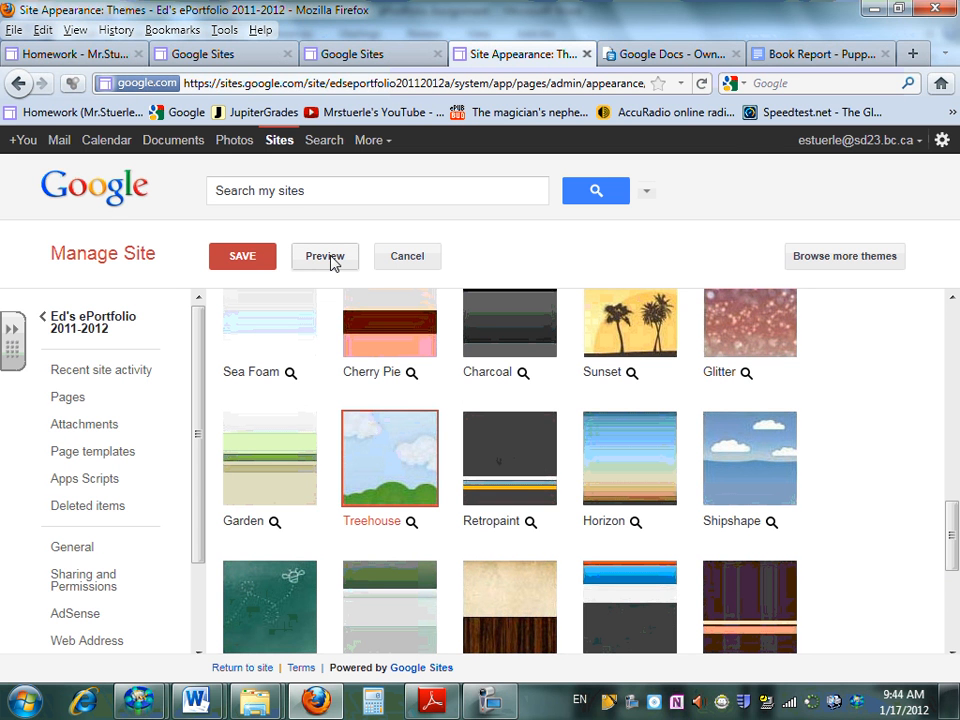
click(325, 256)
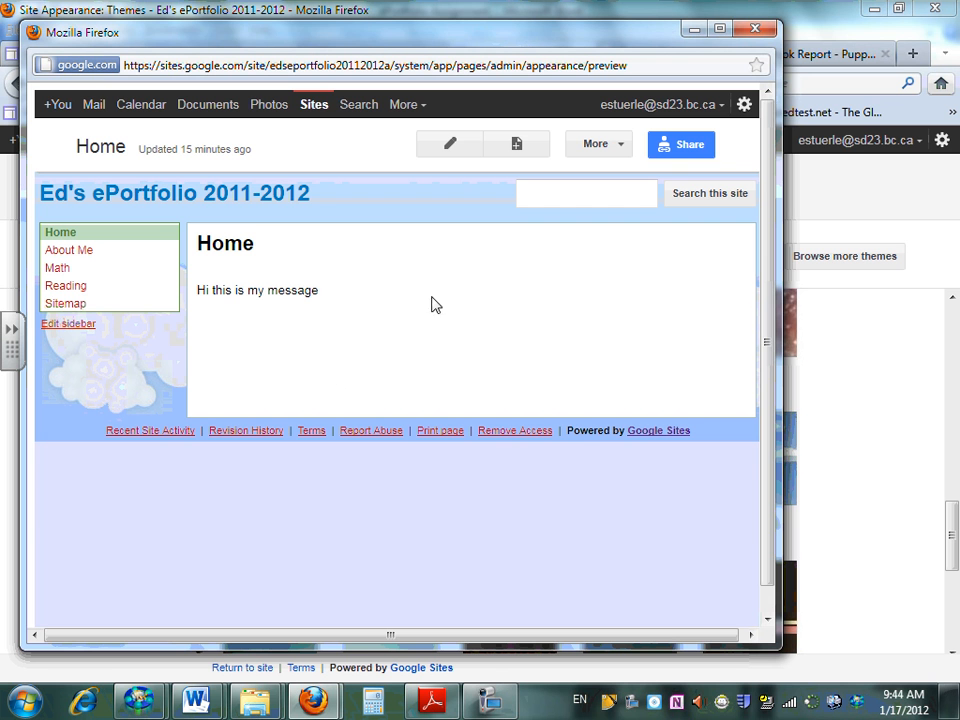
click(757, 29)
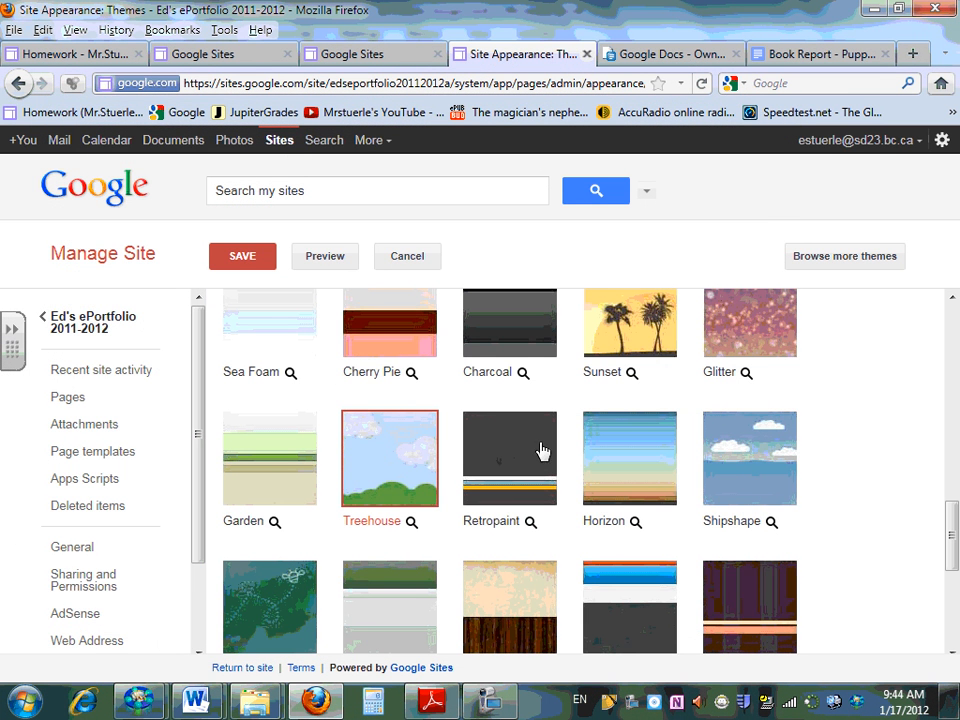
Preview and save the Retropaint theme for the site, and check it on the Home and About Me pages
click(515, 469)
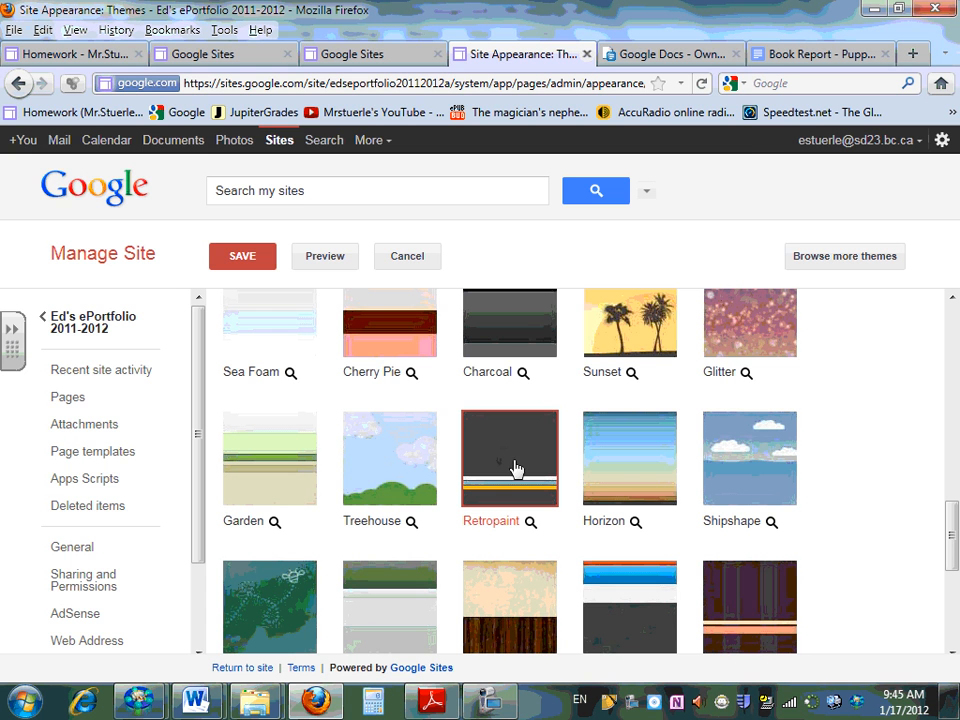
click(325, 258)
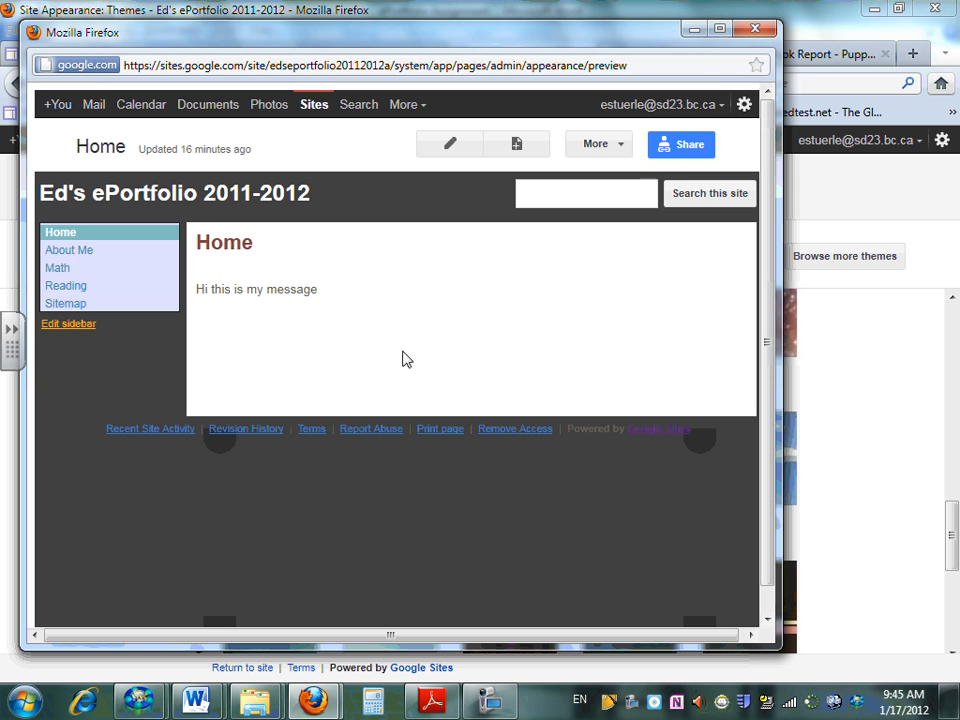
click(756, 32)
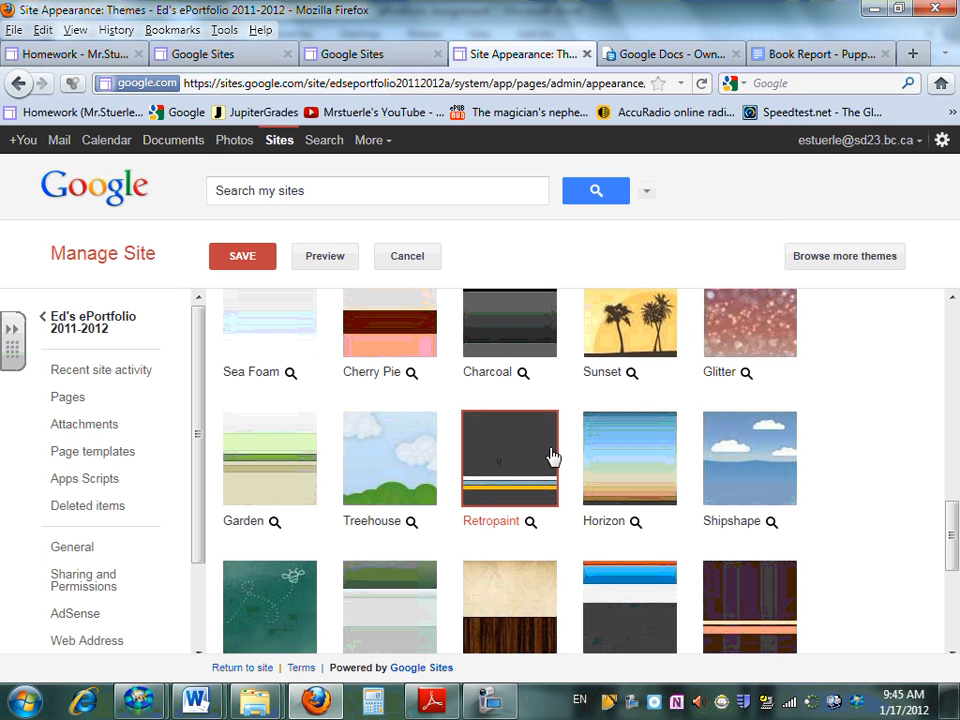
click(243, 258)
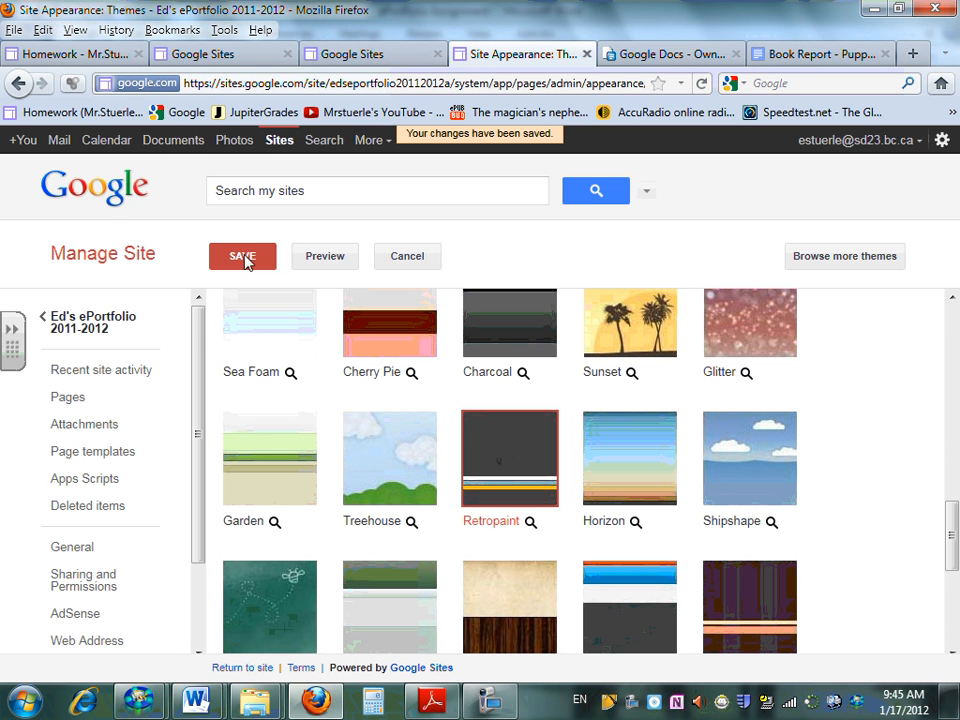
click(97, 330)
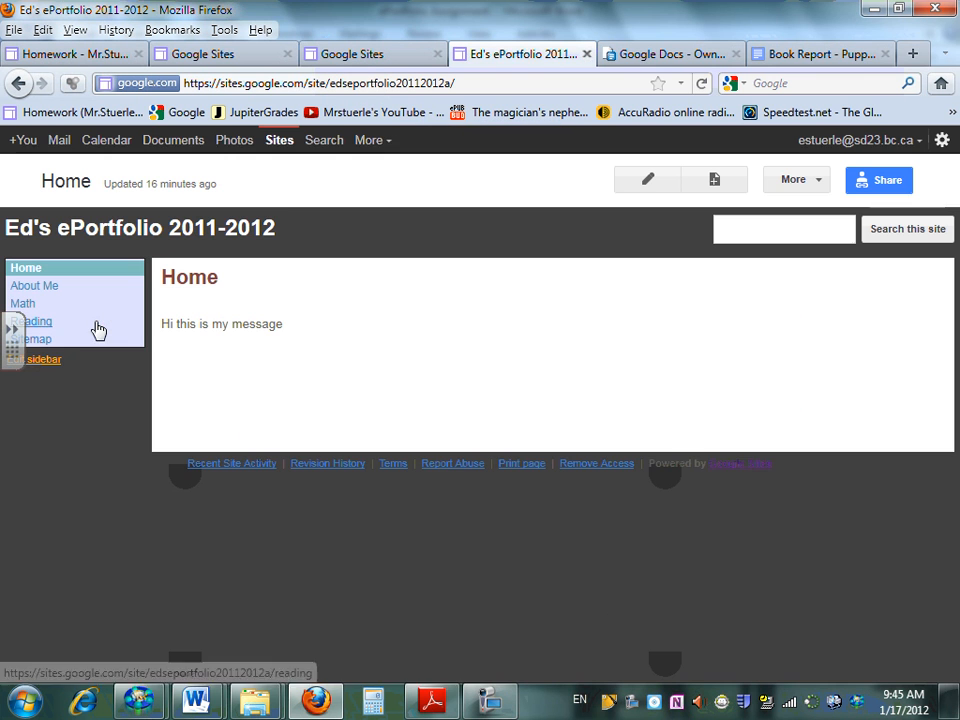
click(36, 288)
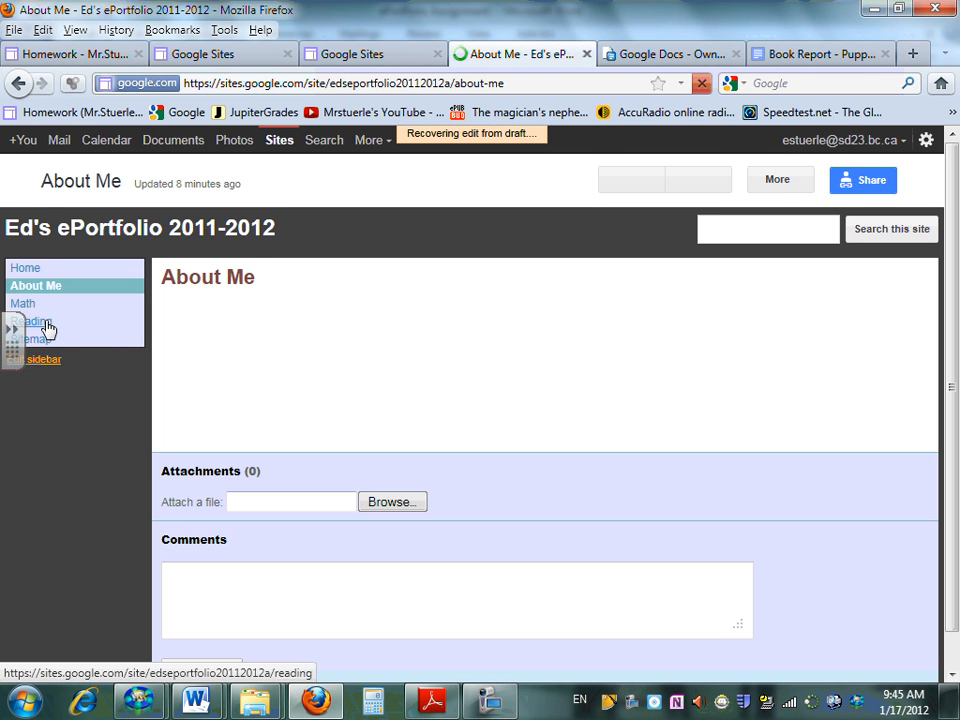
Open the ePortfolio's Math page
click(28, 310)
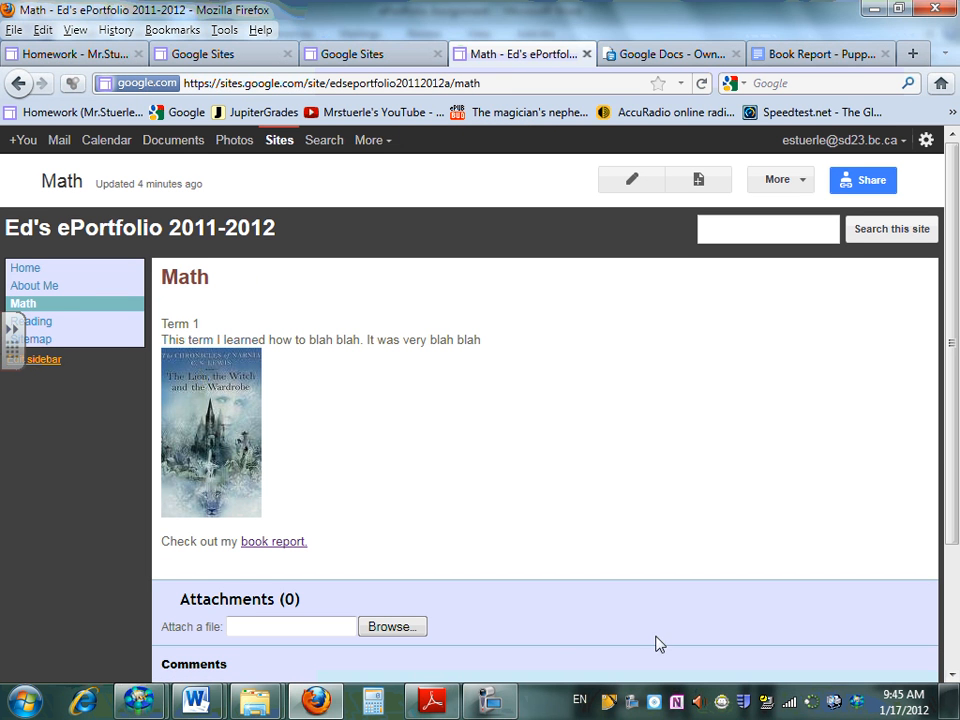
click(490, 700)
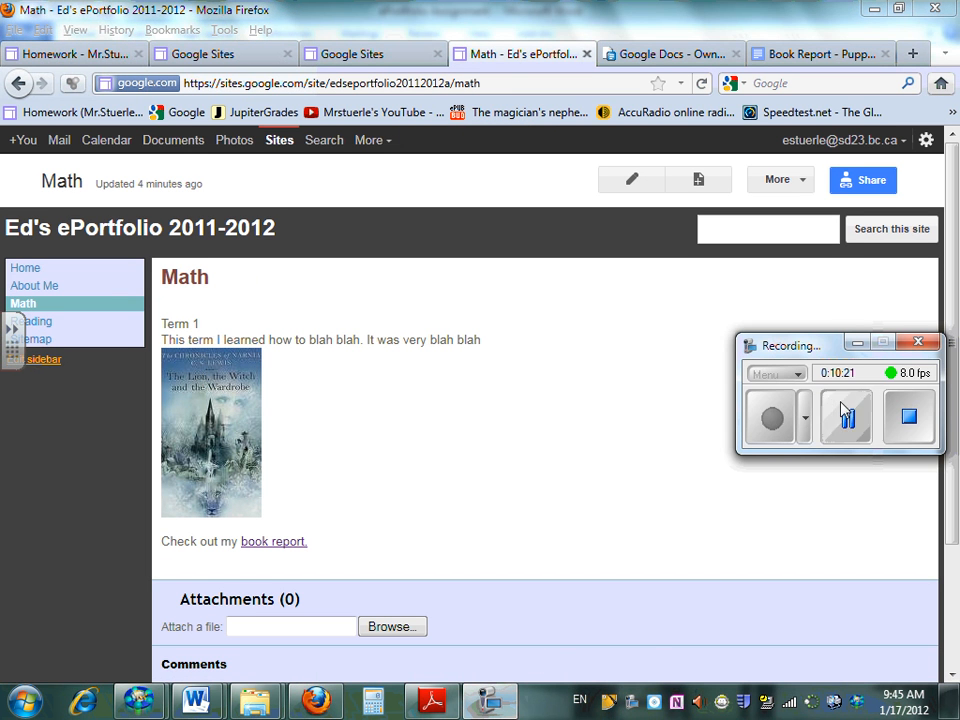
click(852, 344)
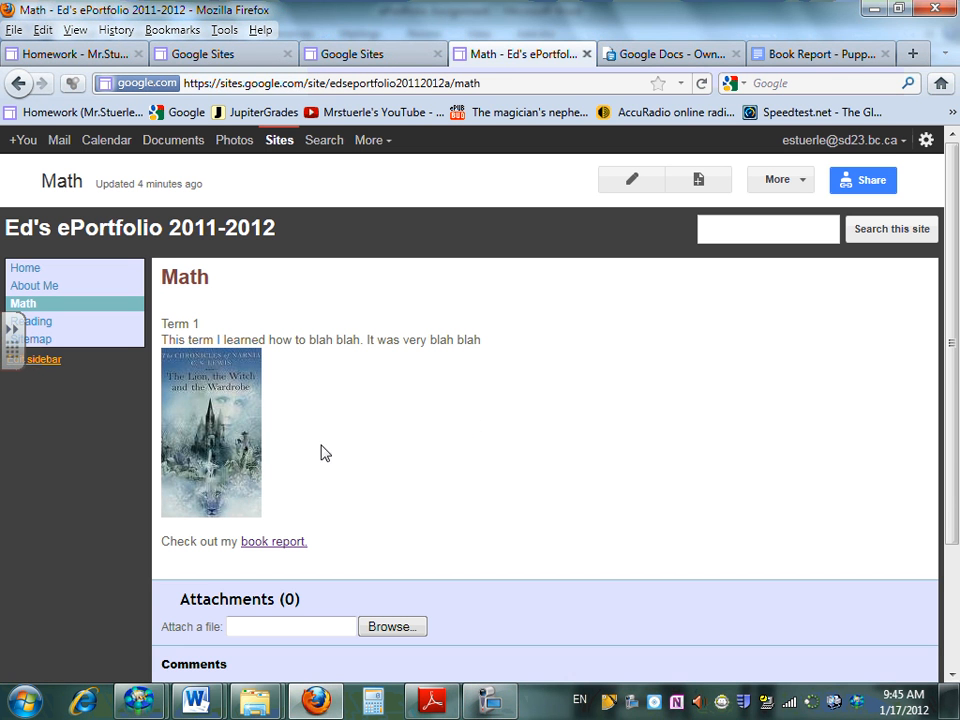
Start editing the Math page and open the file browser for uploading an image to it
click(645, 186)
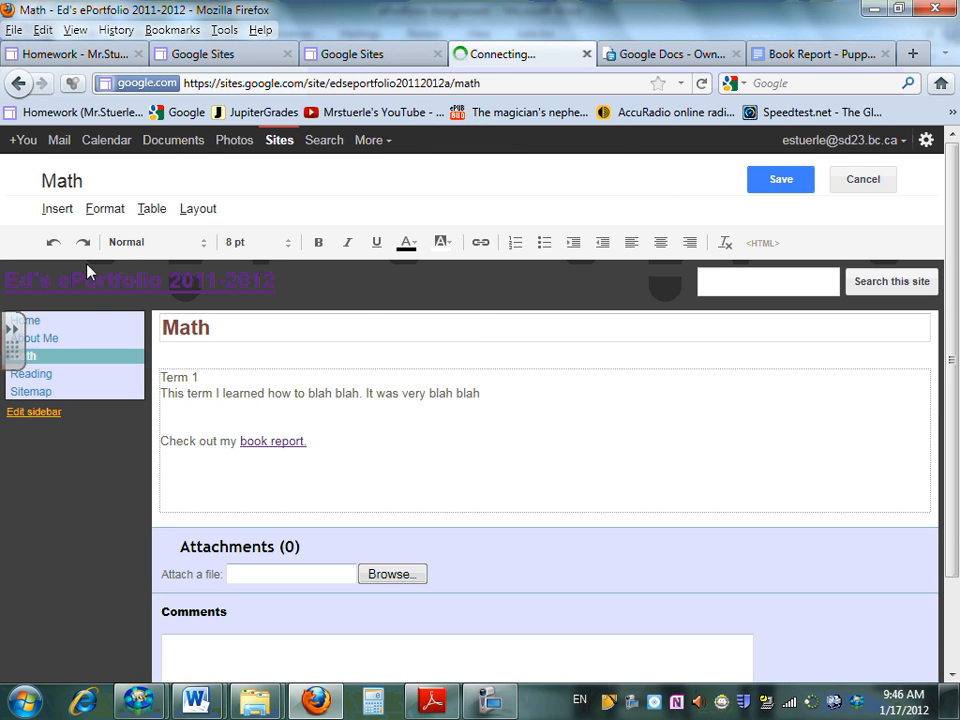
click(56, 209)
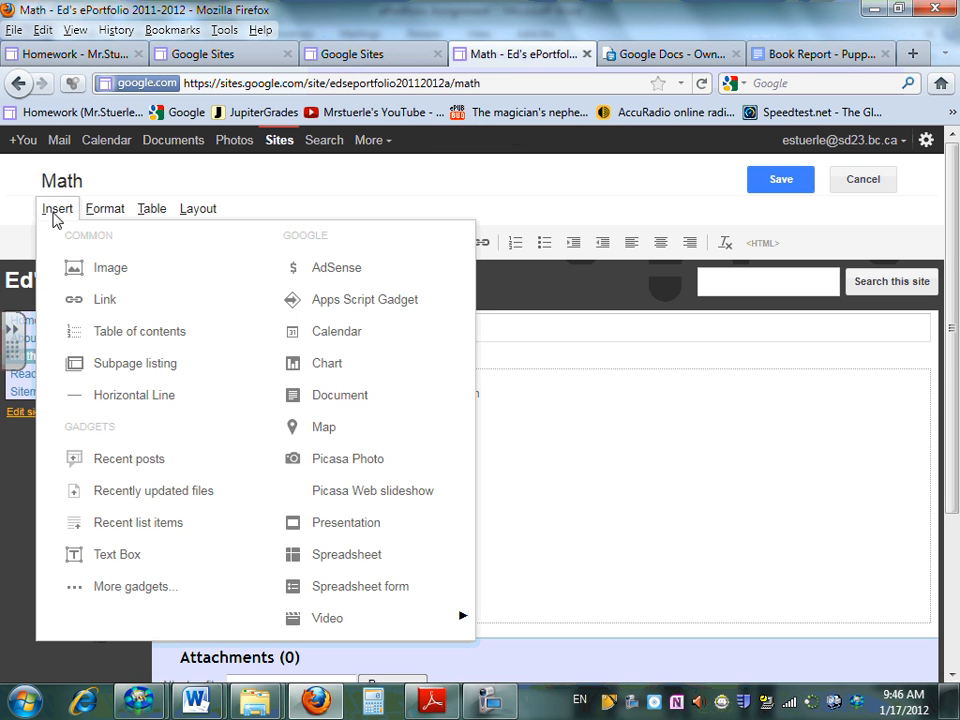
click(72, 269)
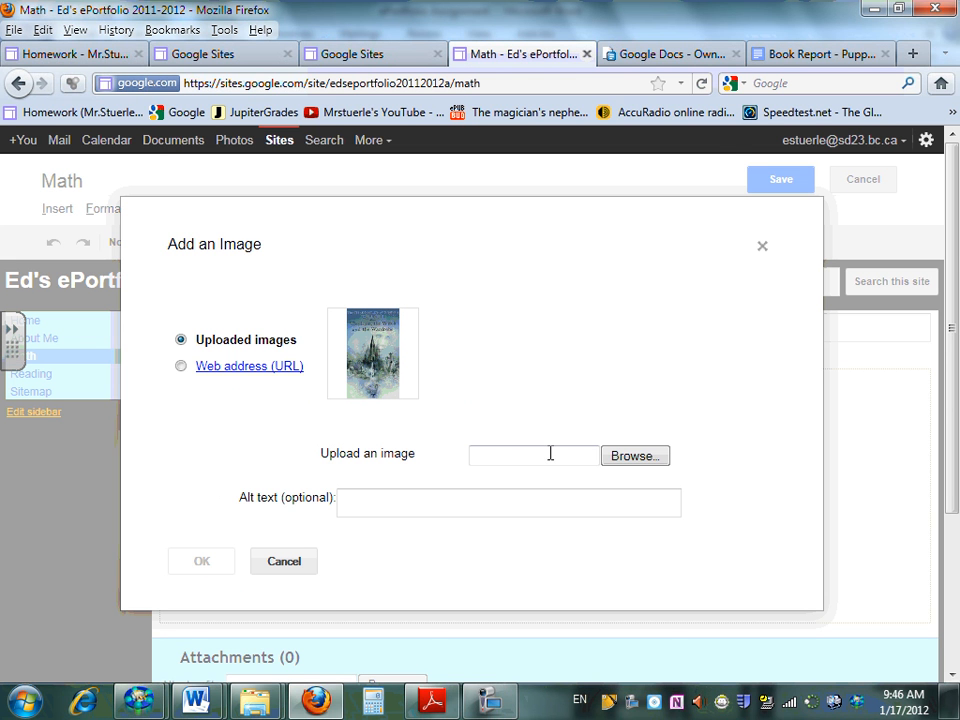
click(644, 461)
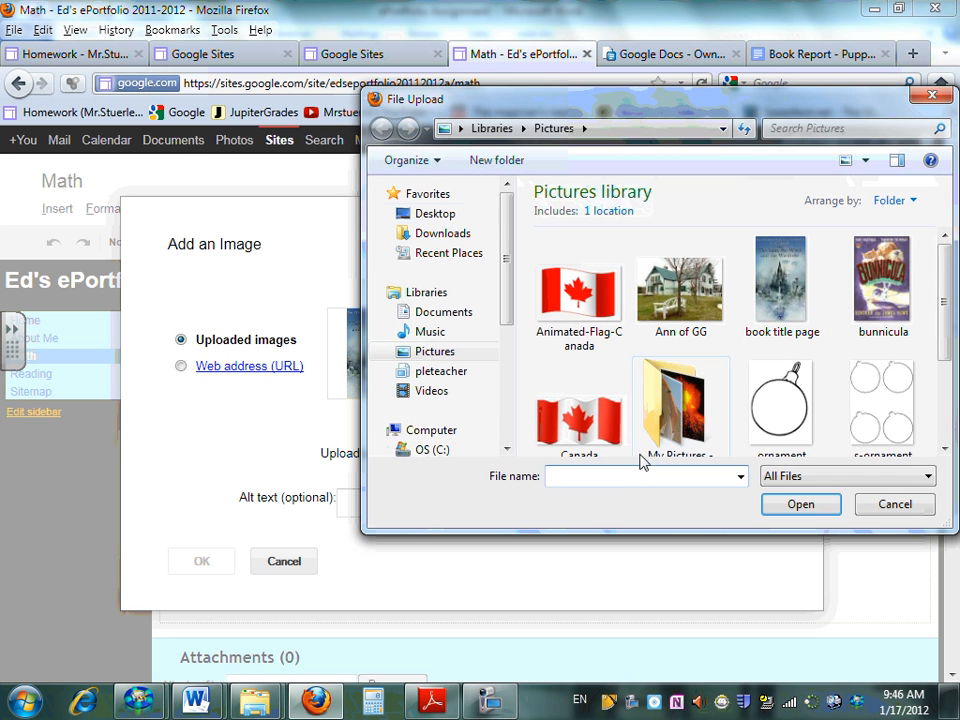
Browse from the Desktop through the class folder shortcut and its Pictures folder to the casual individual pics folder
click(436, 215)
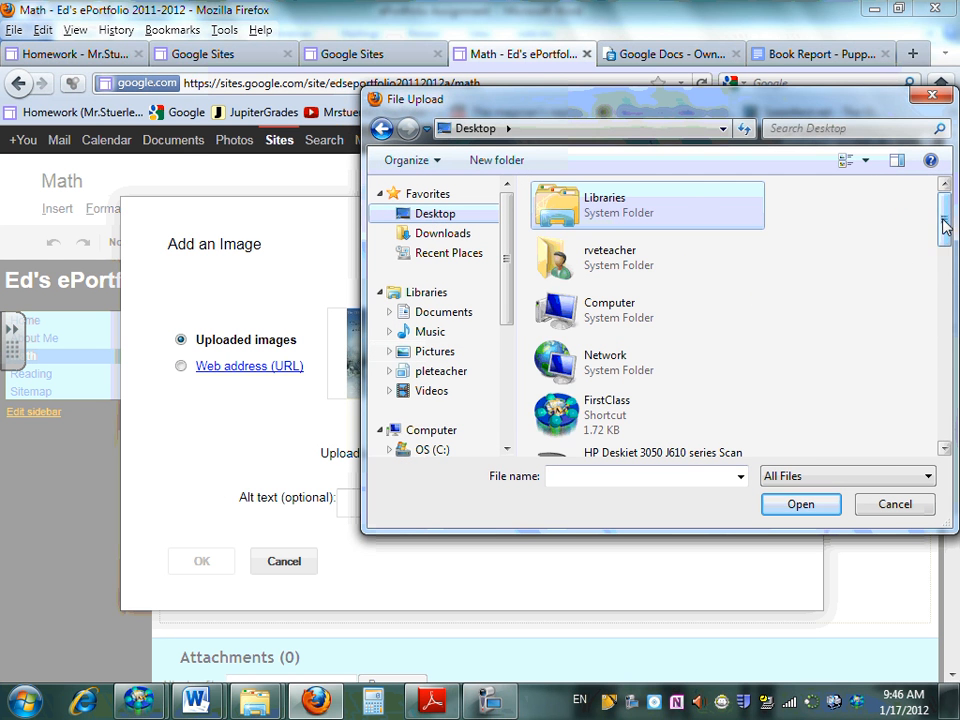
drag(943, 215, 943, 415)
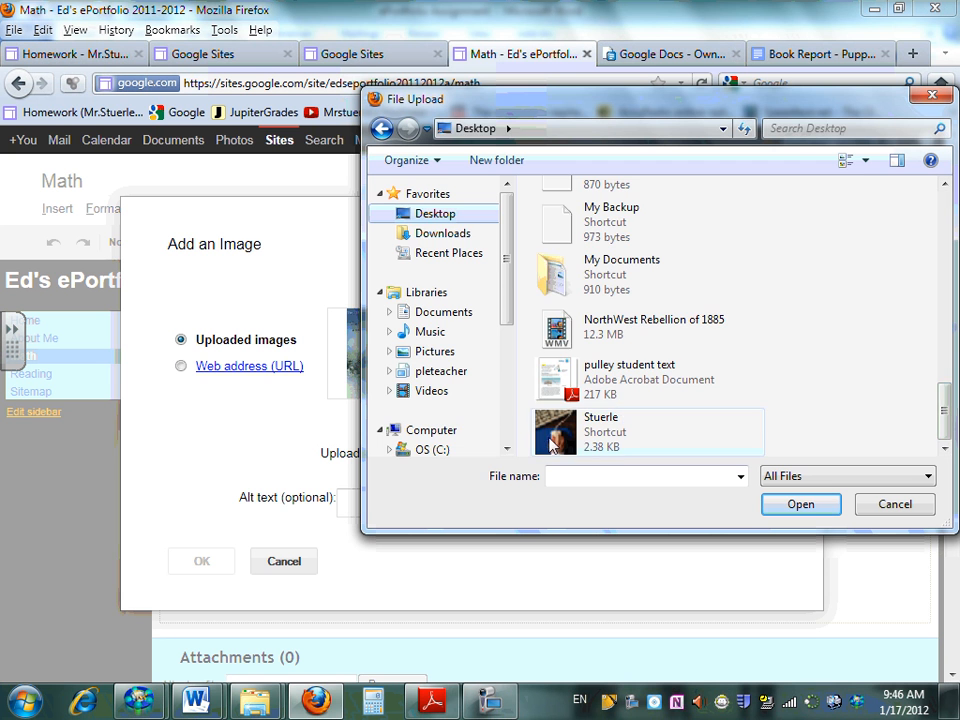
double_click(622, 415)
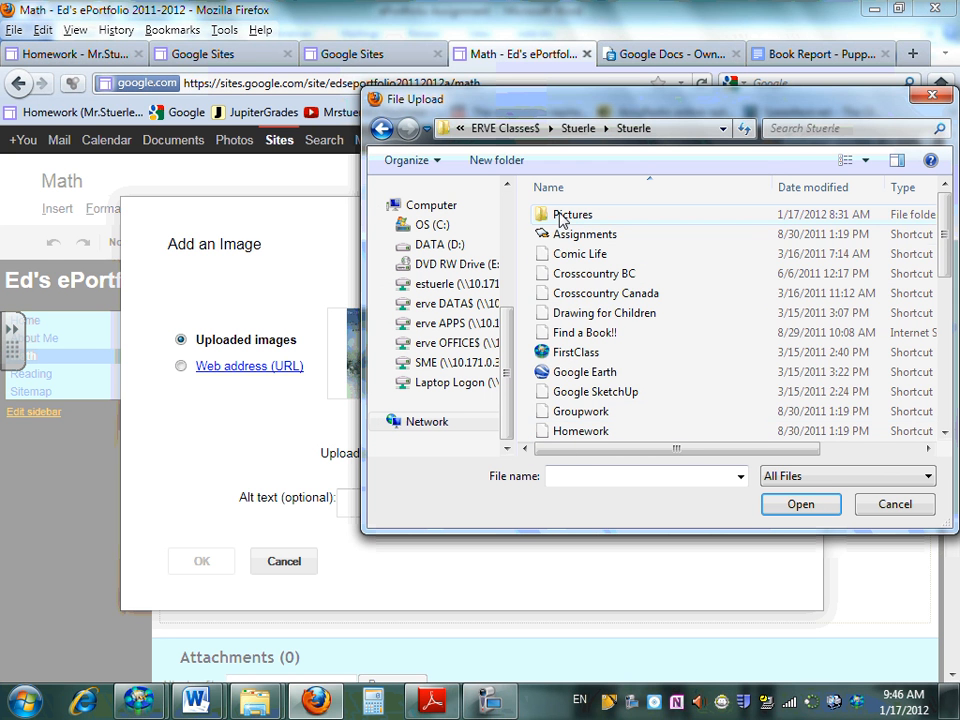
double_click(561, 215)
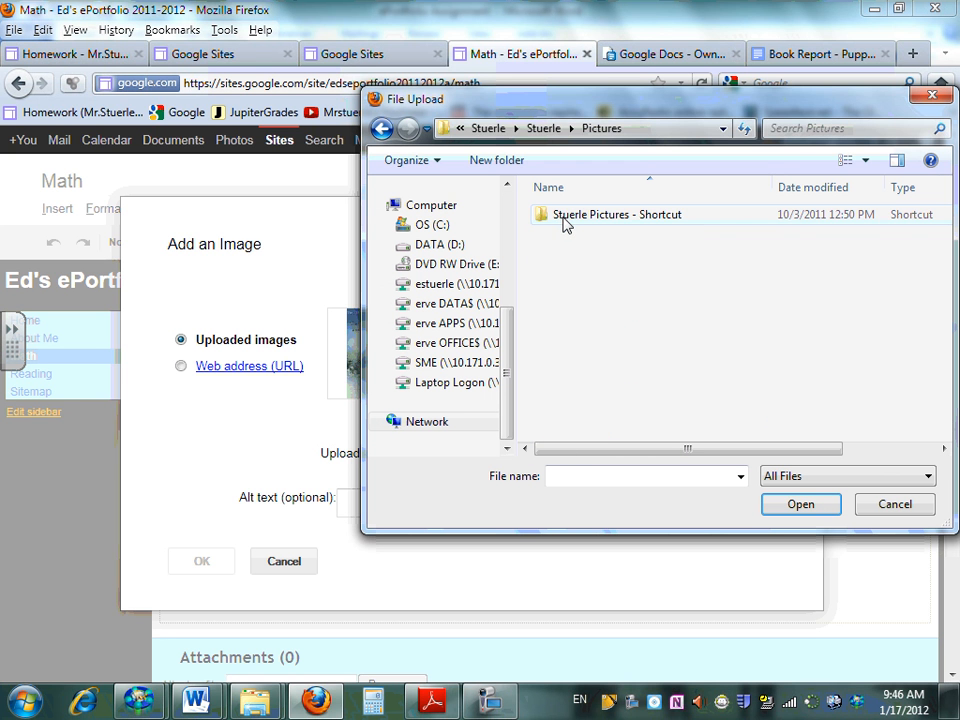
double_click(563, 220)
double_click(563, 237)
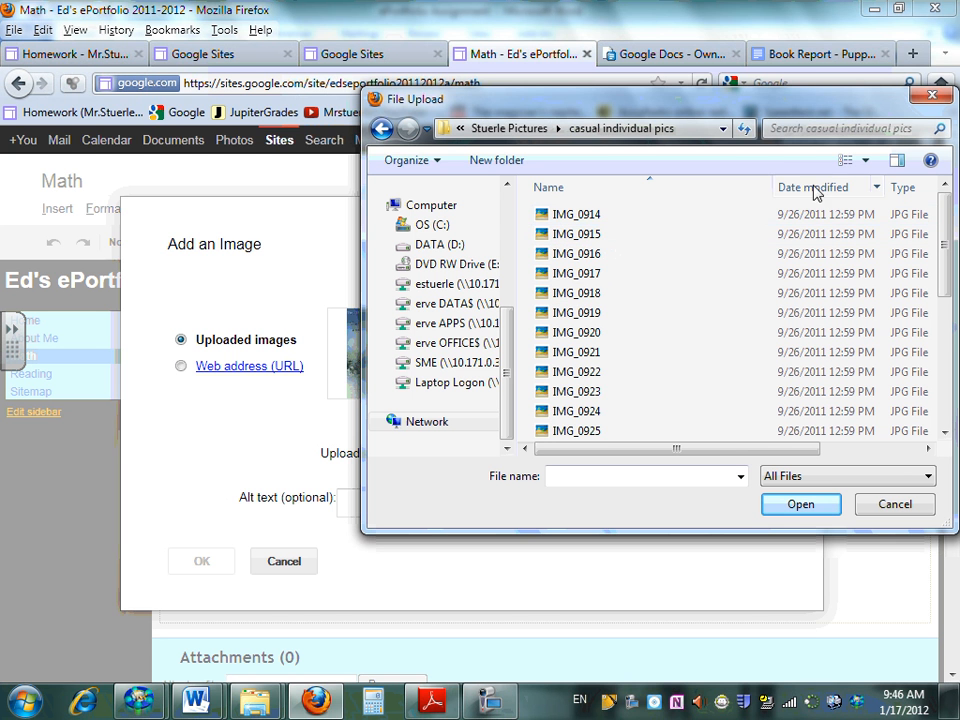
Show the folder's files as large icons, then upload the IMG_0922 photo and insert it into the Math page
click(866, 160)
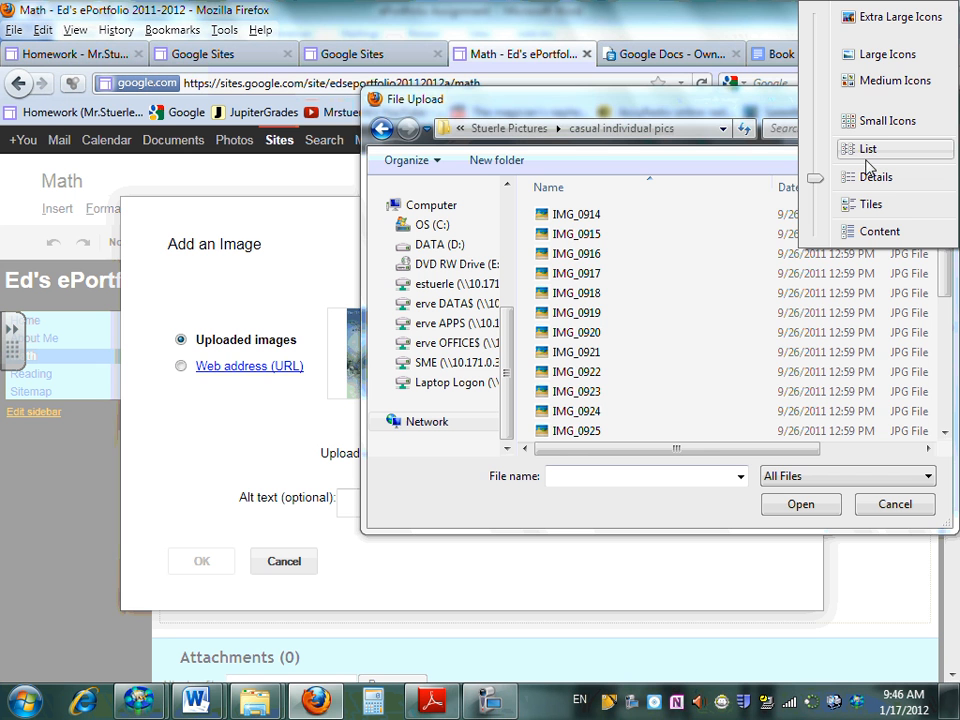
click(890, 55)
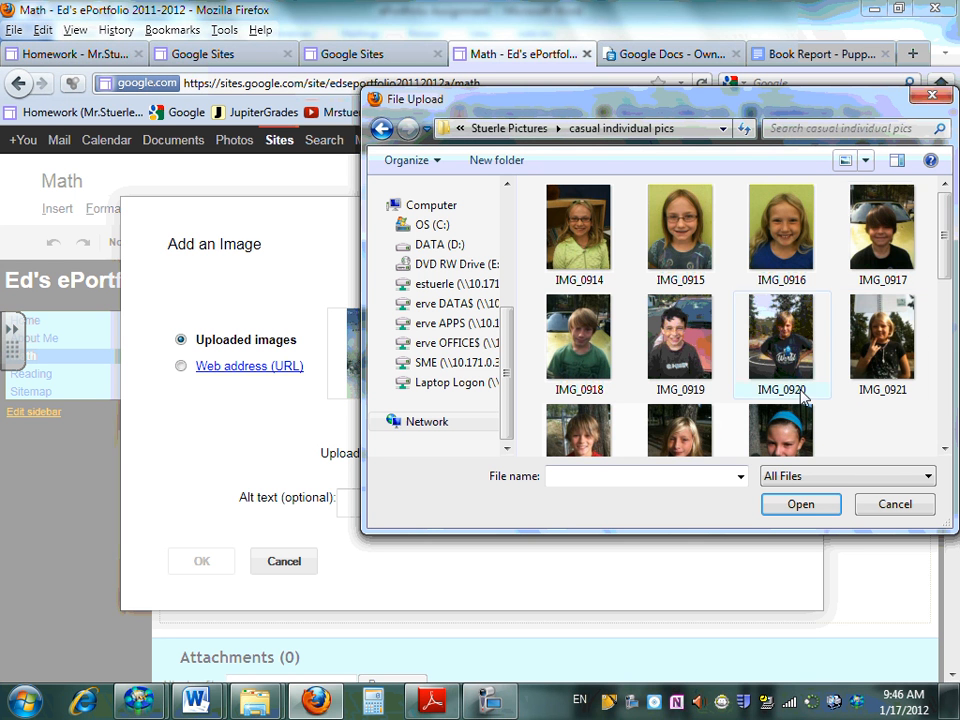
scroll(760, 250, down, 3)
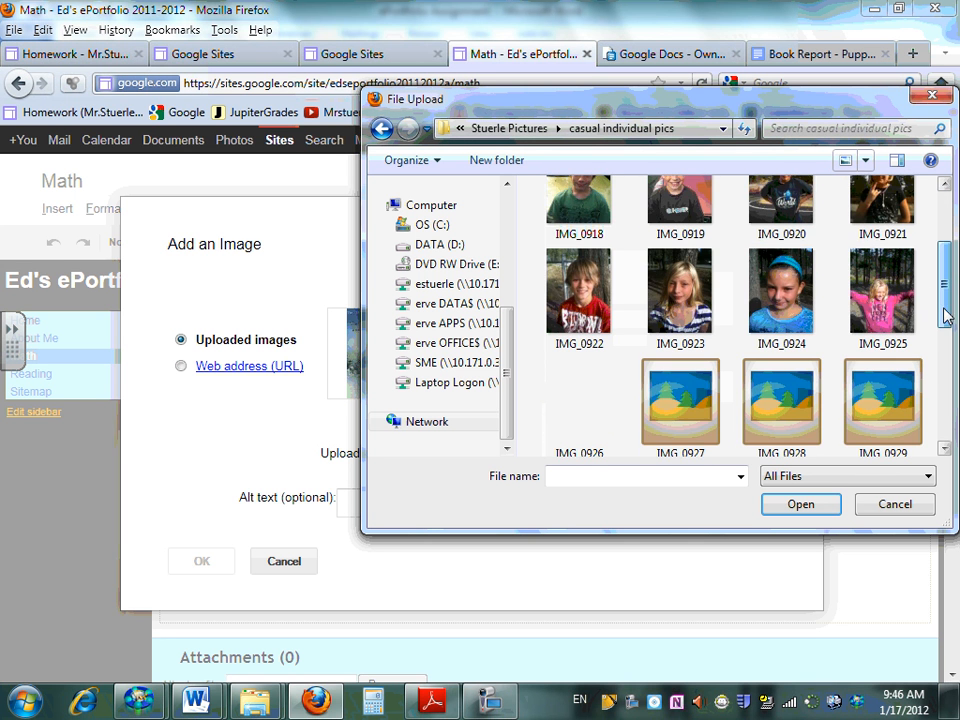
double_click(588, 305)
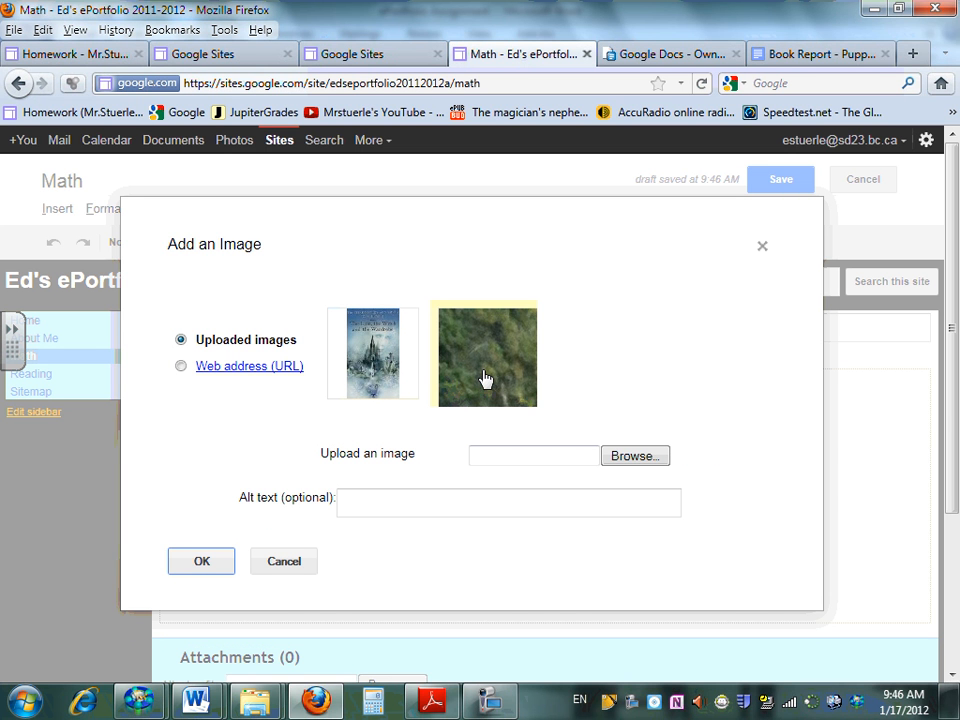
click(486, 380)
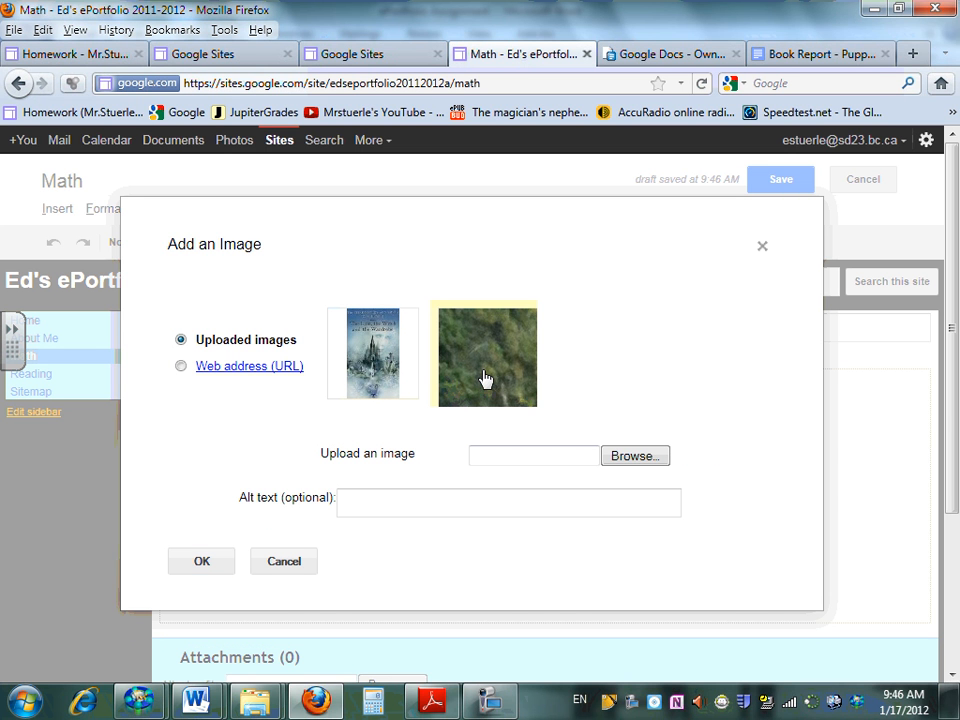
click(201, 562)
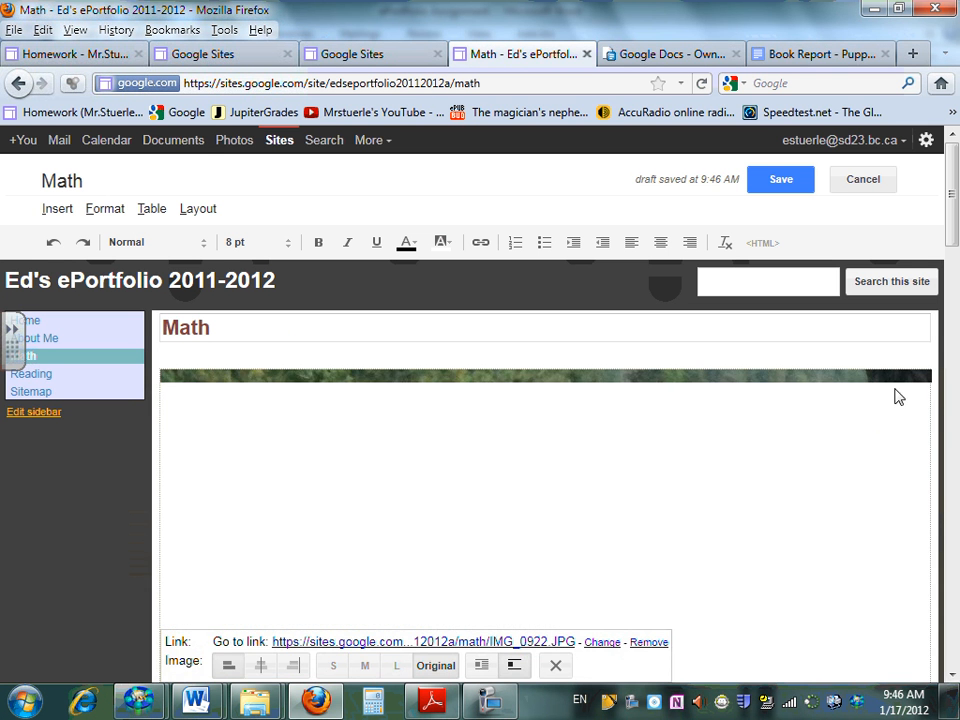
Set the inserted IMG_0922 photo on the Math page to the small (S) size
drag(948, 222, 926, 564)
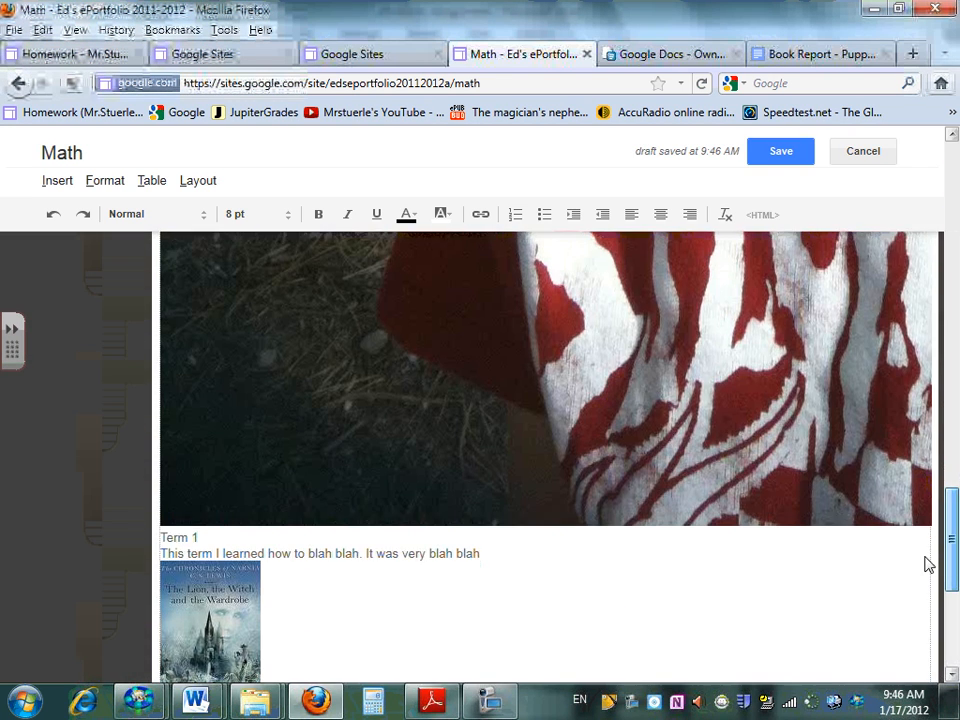
click(585, 461)
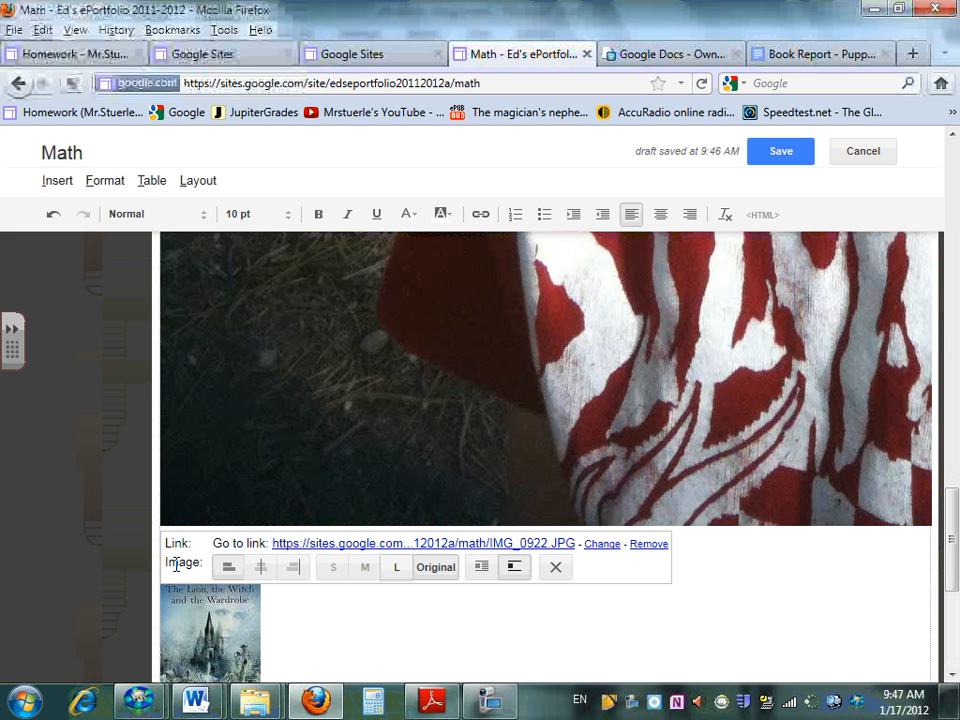
click(341, 578)
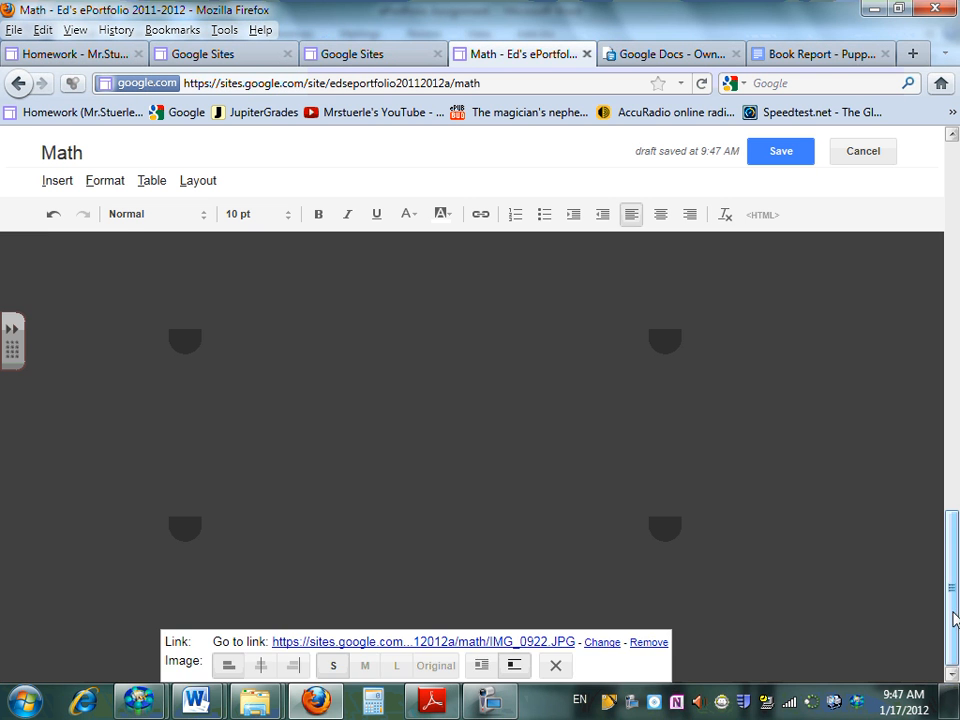
Try the IMG_0922 photo aligned right, settle on centre alignment, and save the Math page
drag(955, 620, 957, 418)
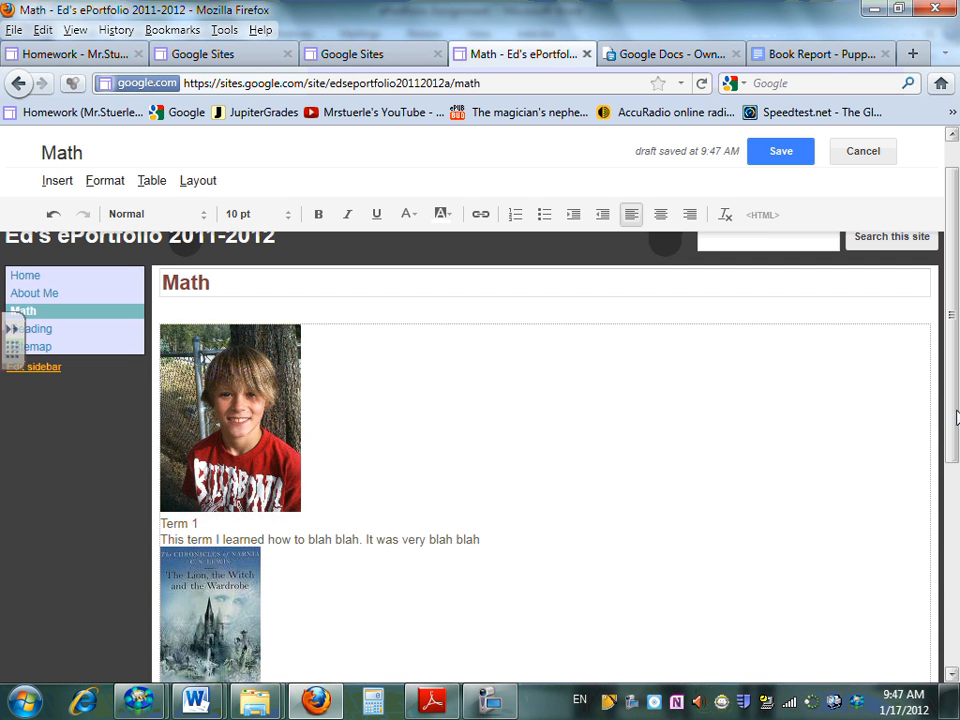
click(250, 438)
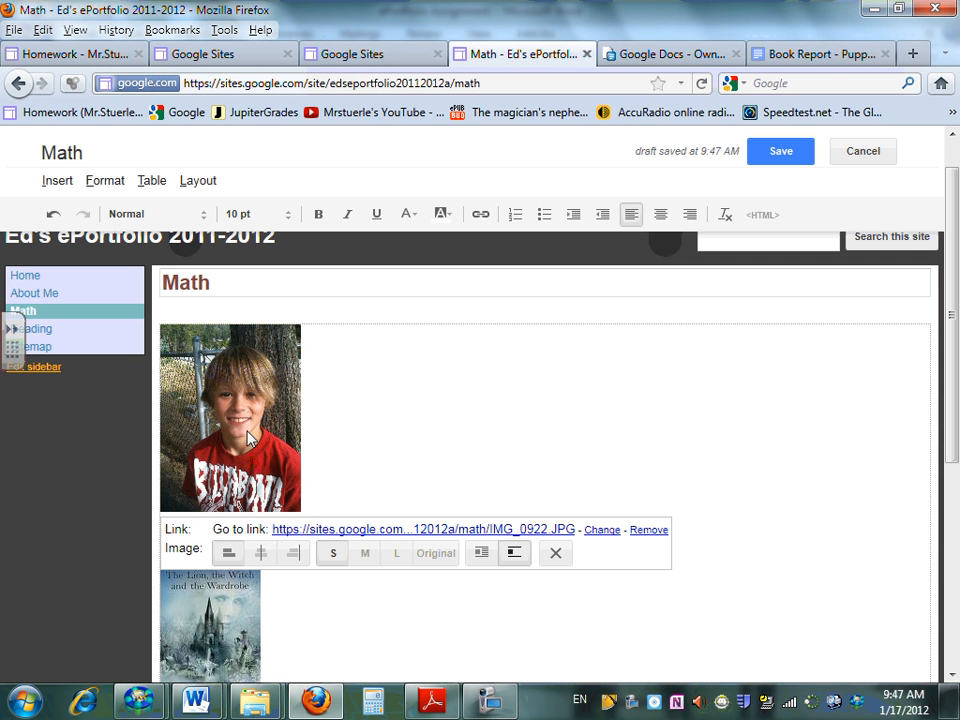
click(260, 553)
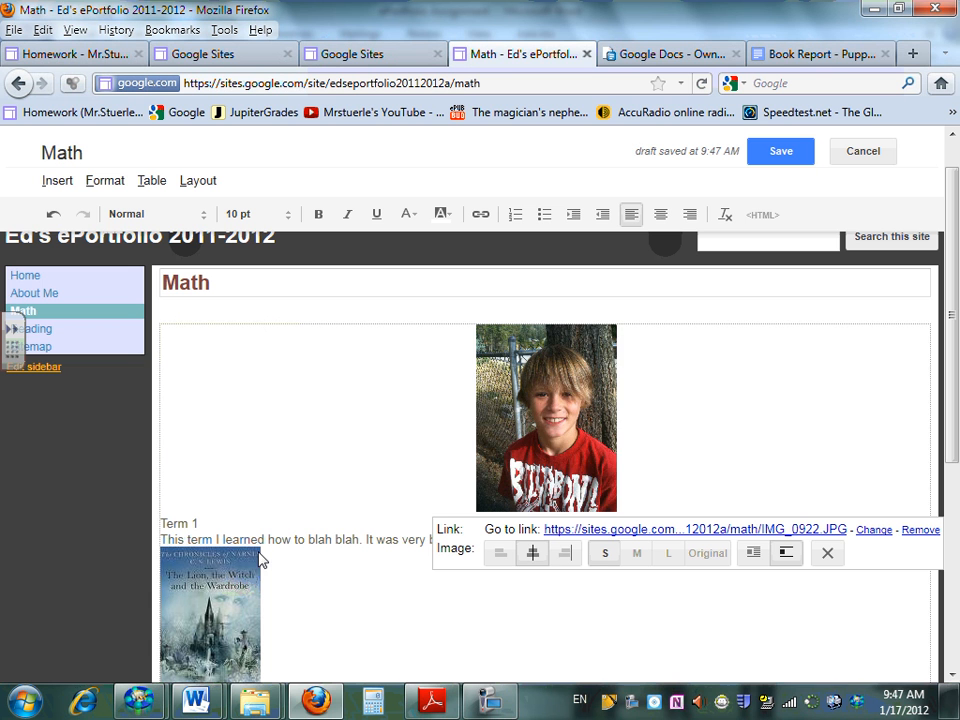
click(566, 560)
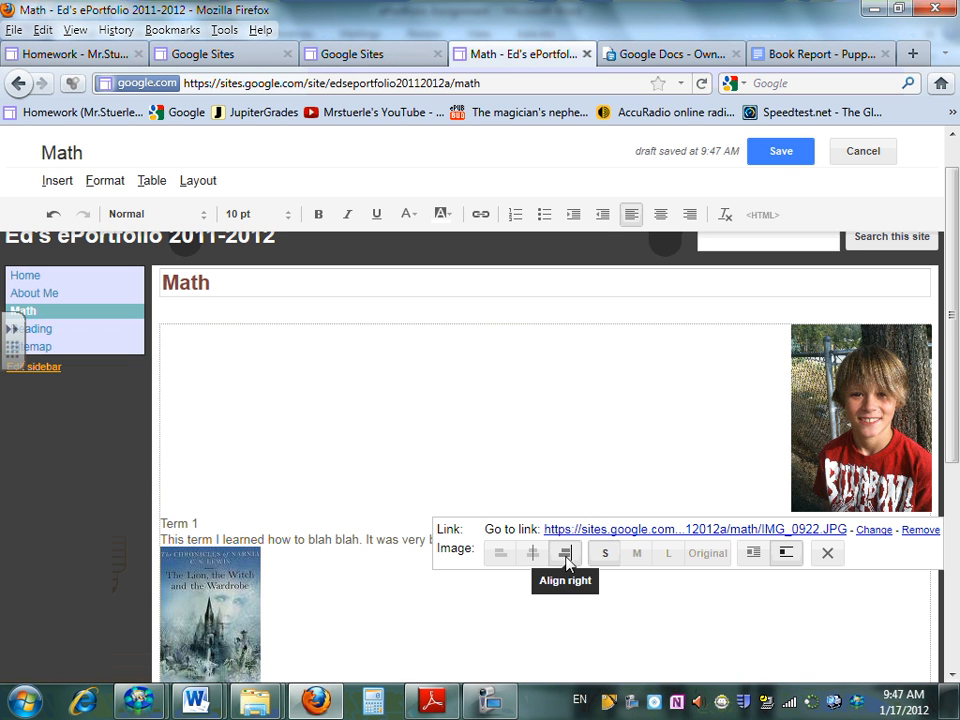
click(532, 558)
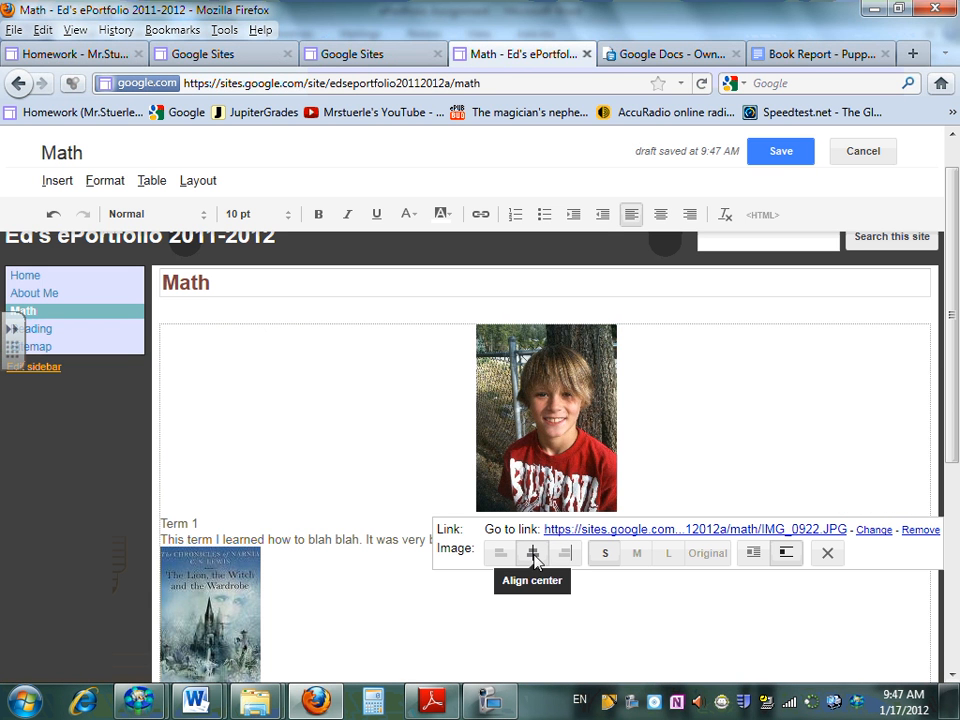
click(781, 152)
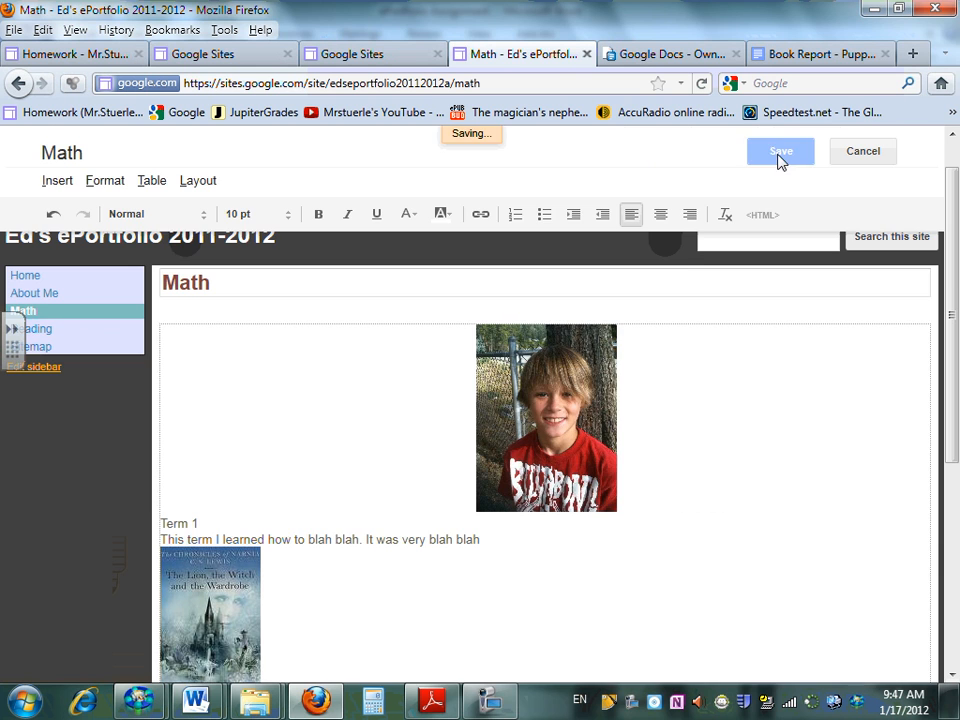